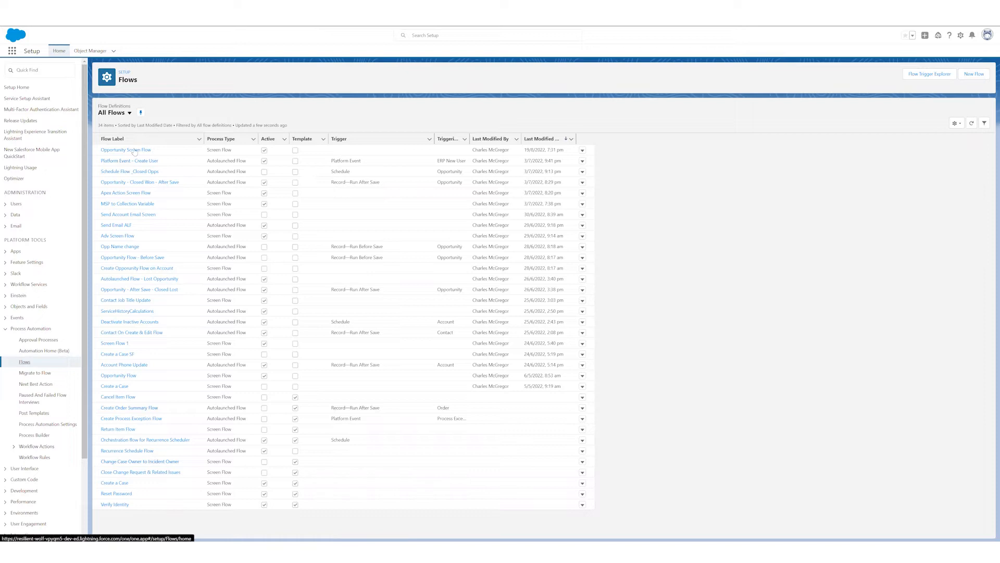
- Open the details and versions of the Opportunity Screen Flow and review its label, activation details and version list
click(582, 150)
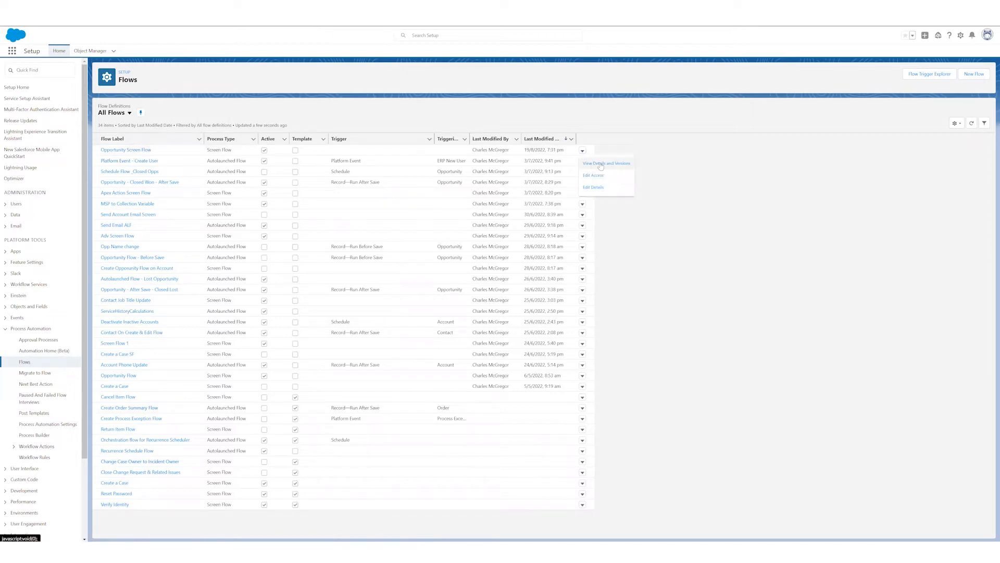
click(601, 163)
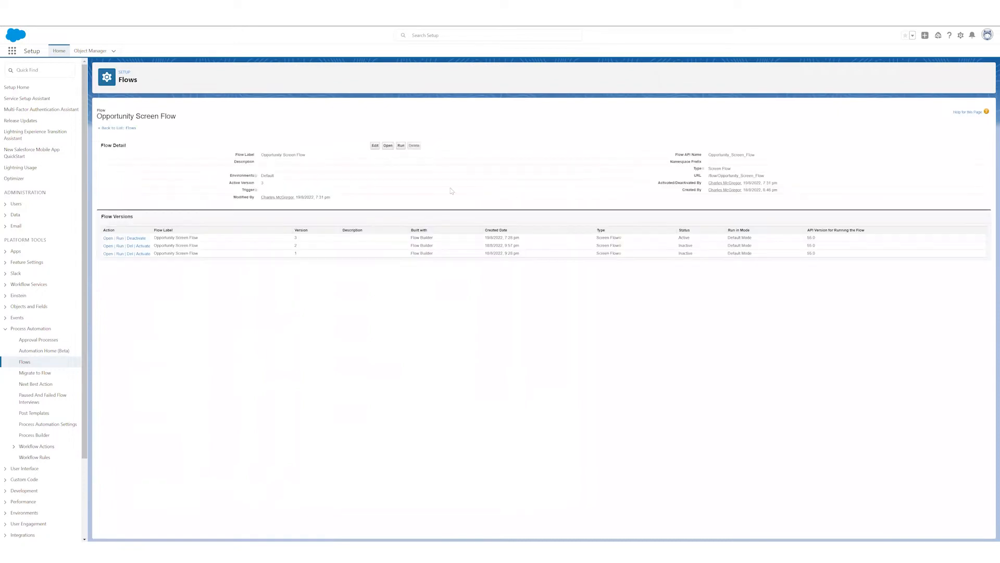
drag(237, 155, 307, 154)
click(283, 155)
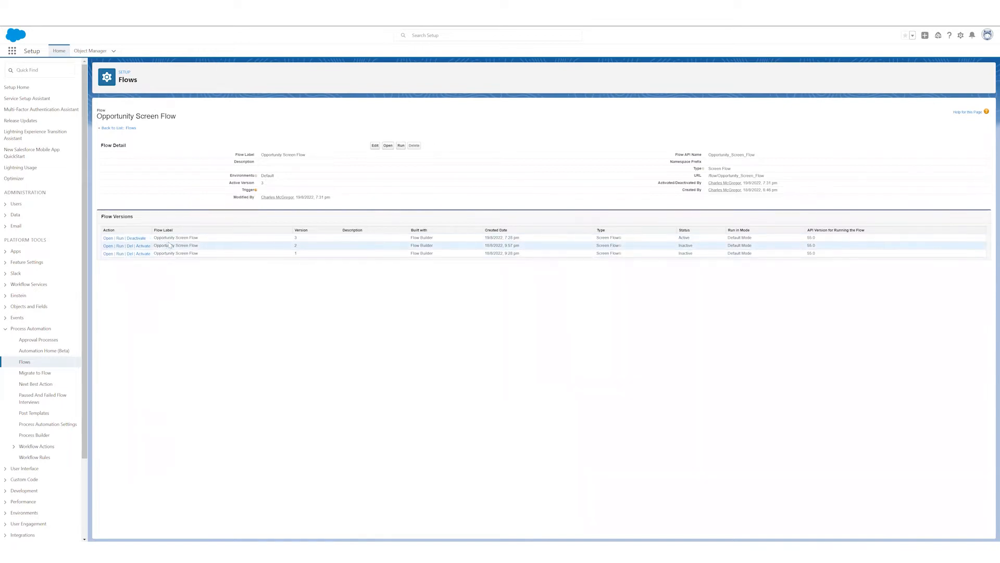
drag(155, 238, 206, 244)
click(206, 241)
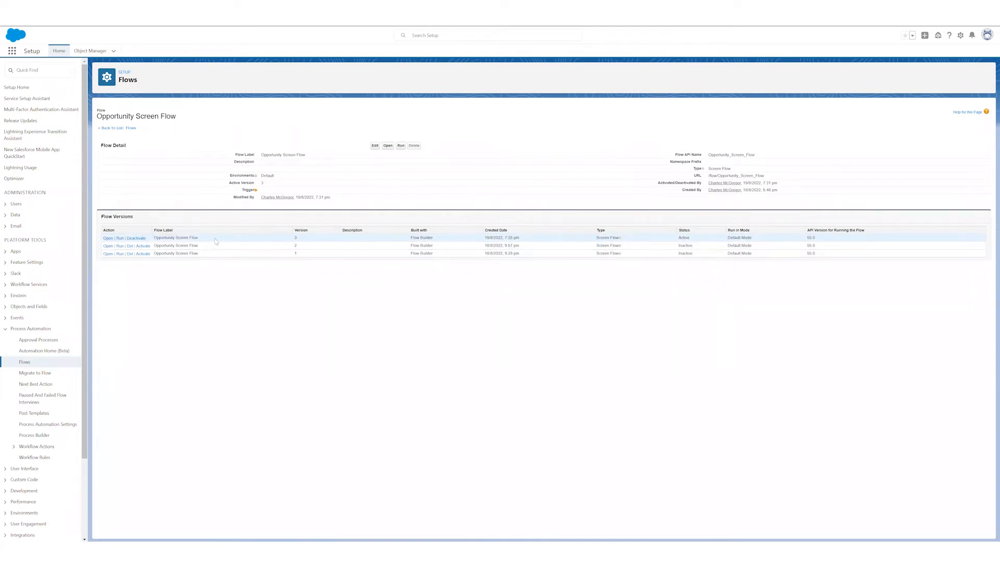
key(ctrl+plus)
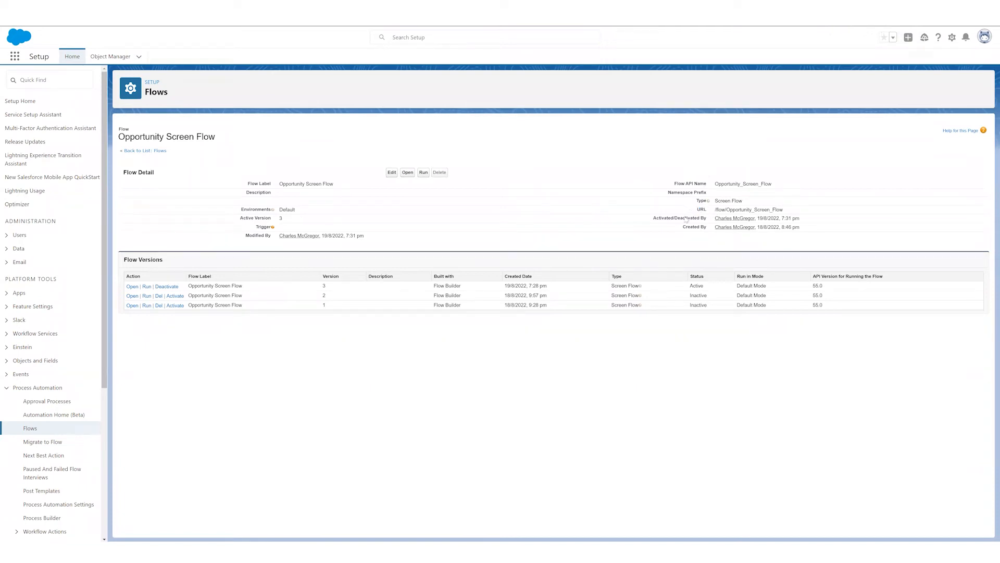
drag(655, 221, 796, 219)
click(795, 219)
- Open version 3 of the Opportunity Screen Flow in Flow Builder and look over the available help options
click(131, 287)
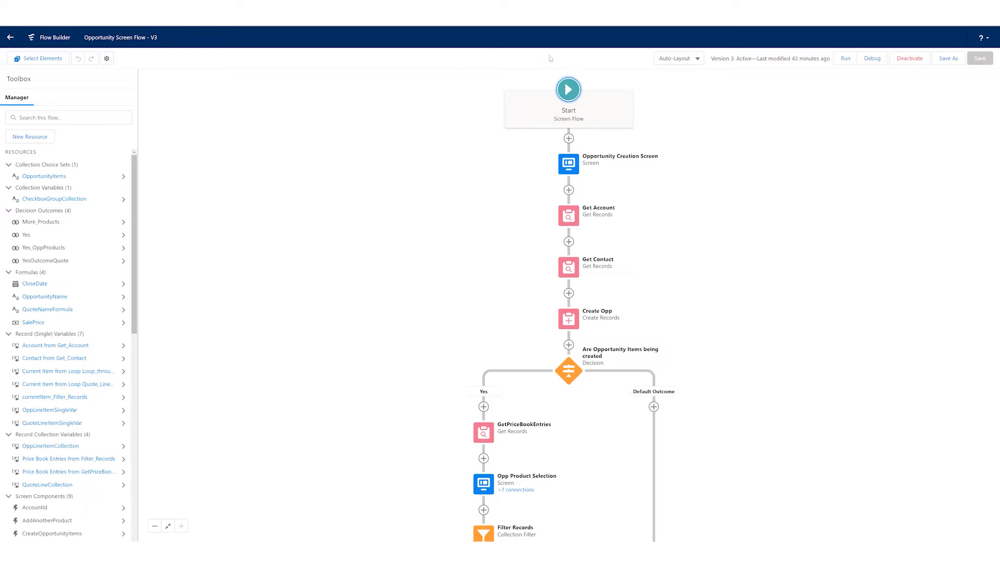
click(987, 39)
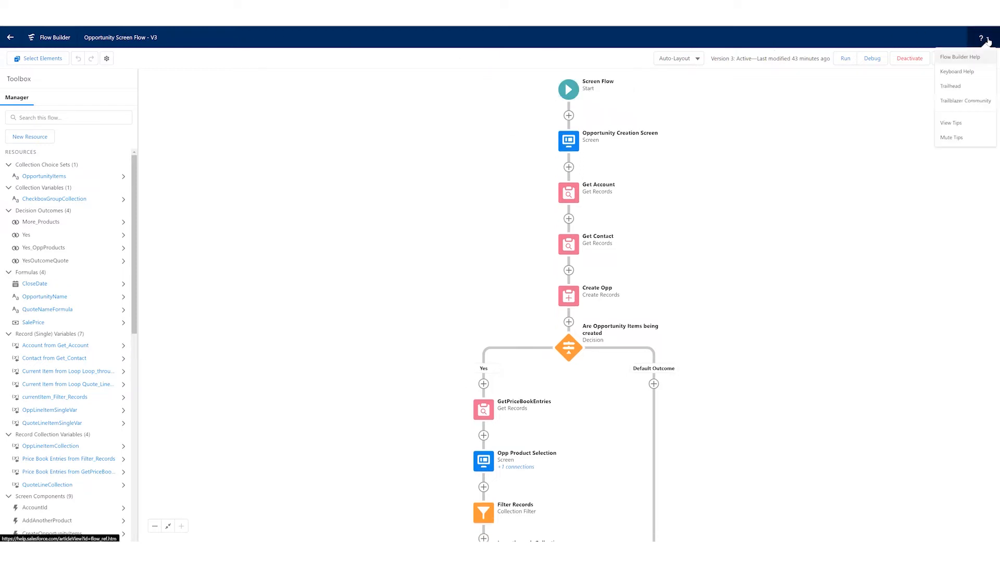
click(890, 93)
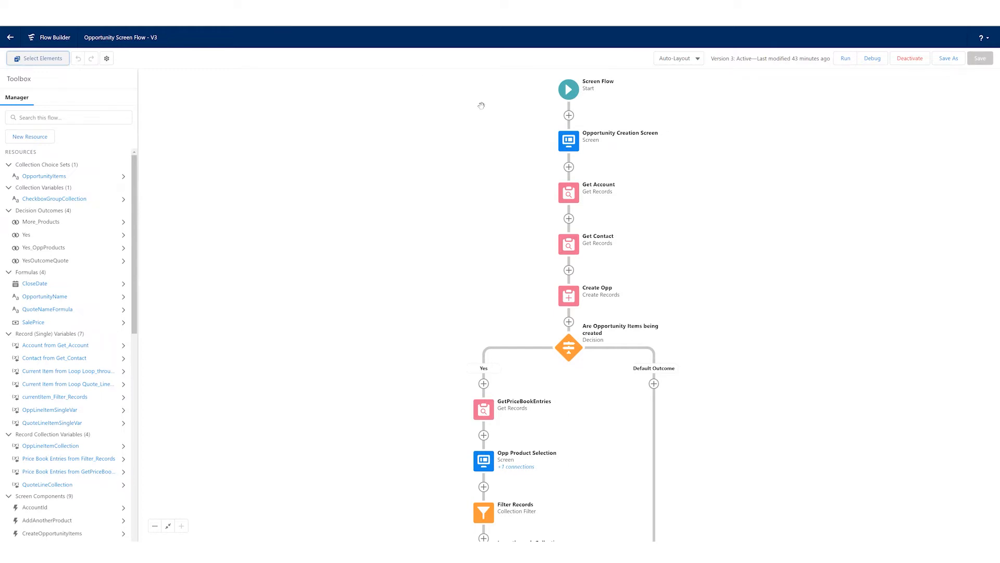
- Check the flow label and API name in the version properties and the Save As options, cancelling both dialogs
click(107, 59)
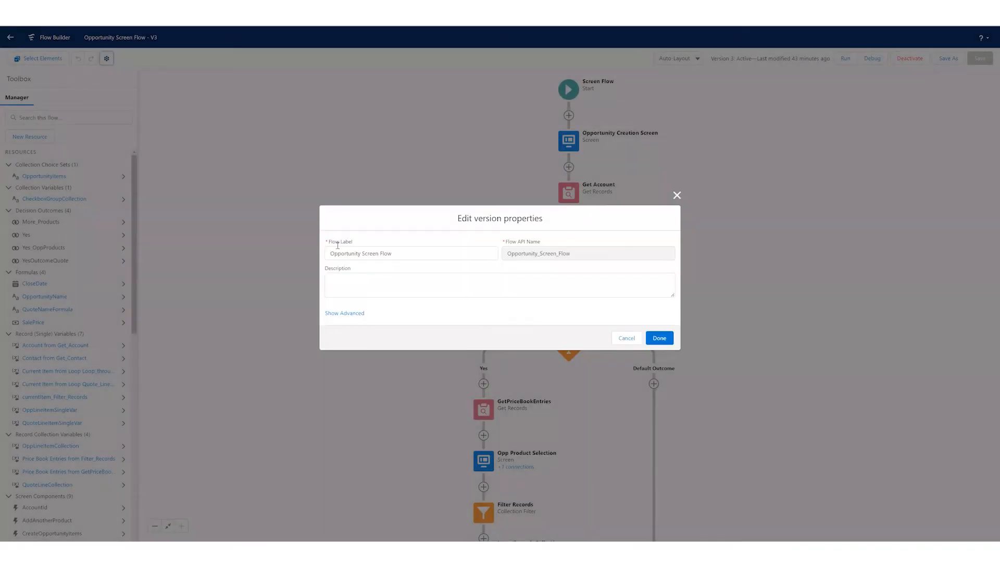
click(340, 254)
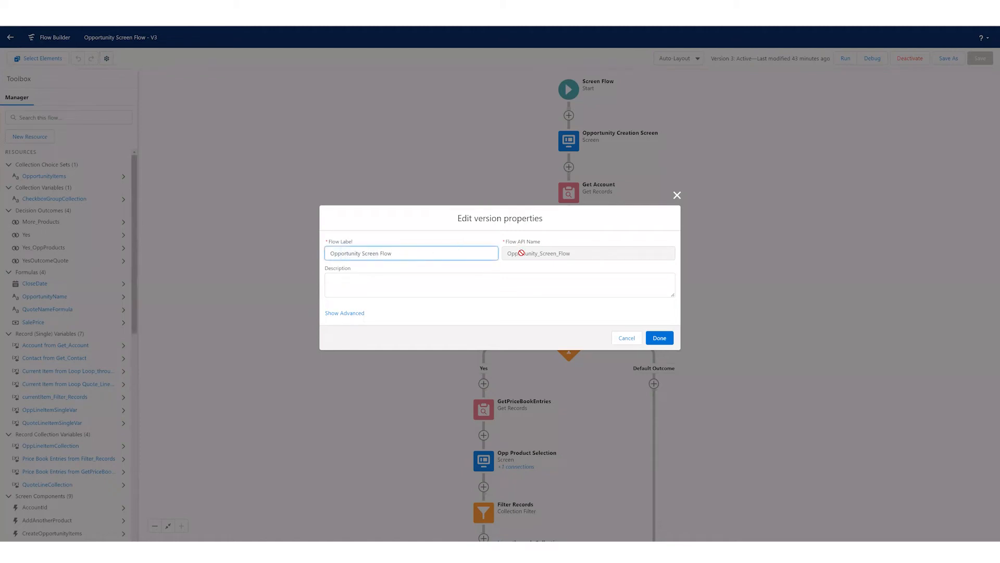
click(539, 254)
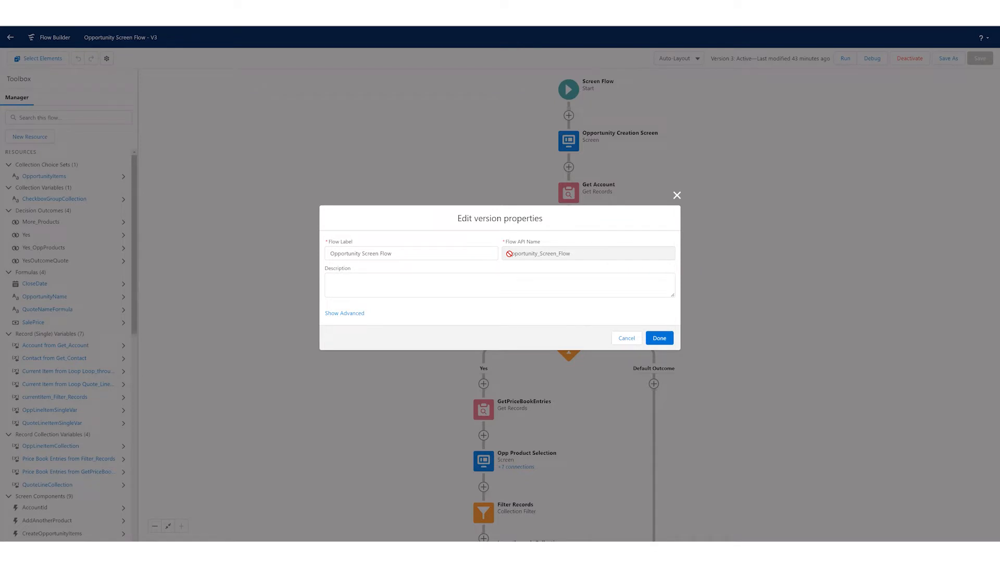
click(626, 338)
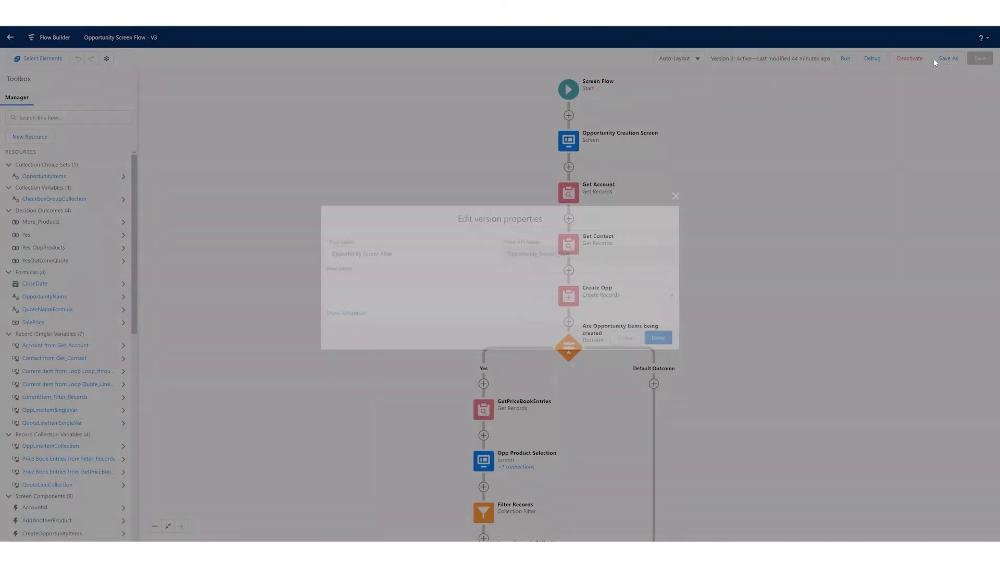
click(941, 60)
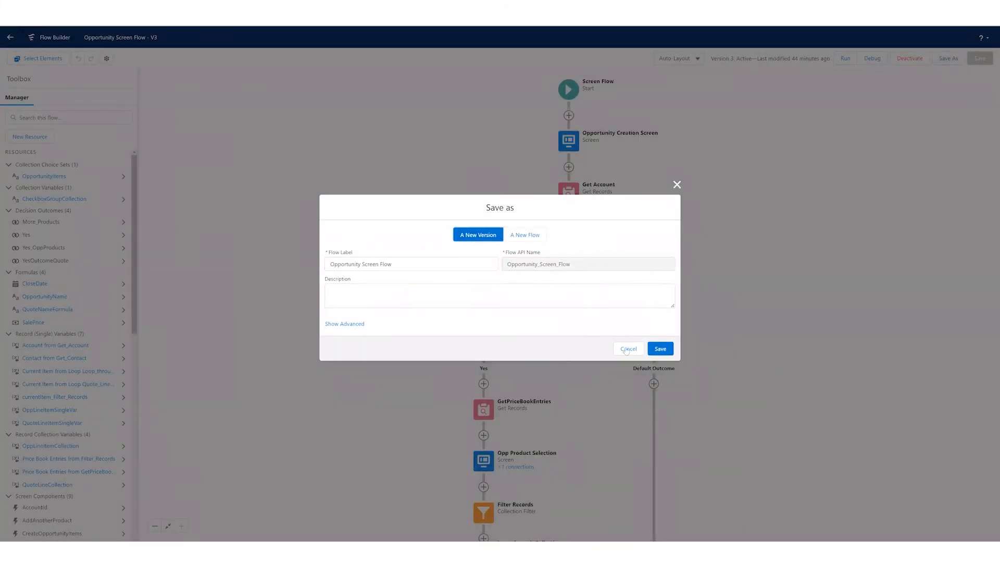
click(626, 349)
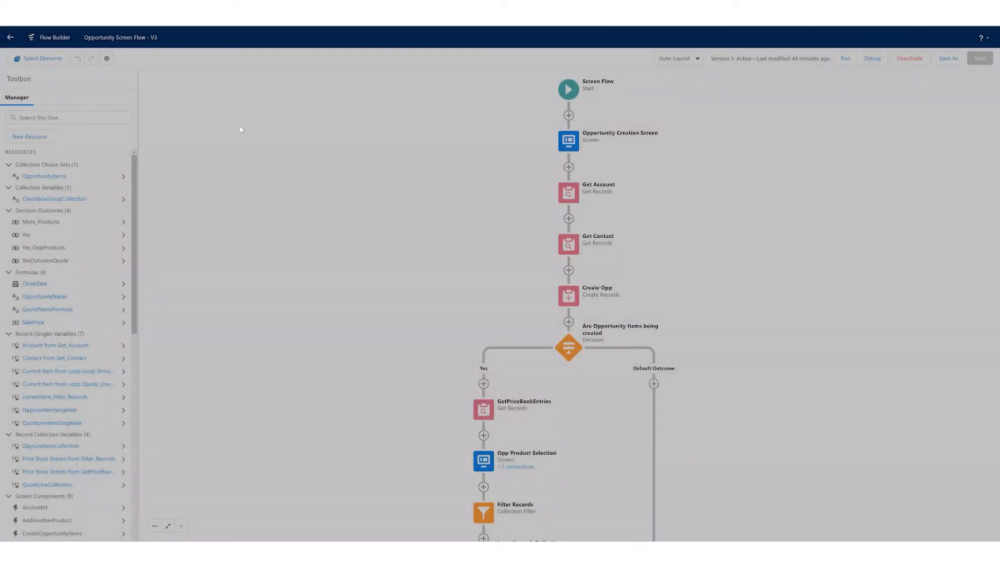
- Show the advanced version properties of the flow and read the explanation of How to Run the Flow
click(106, 58)
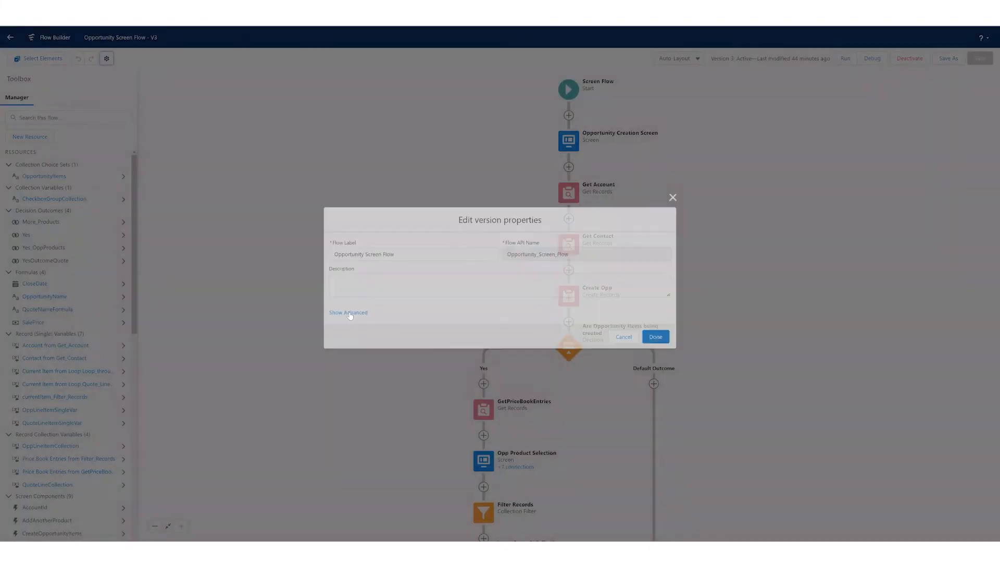
click(351, 313)
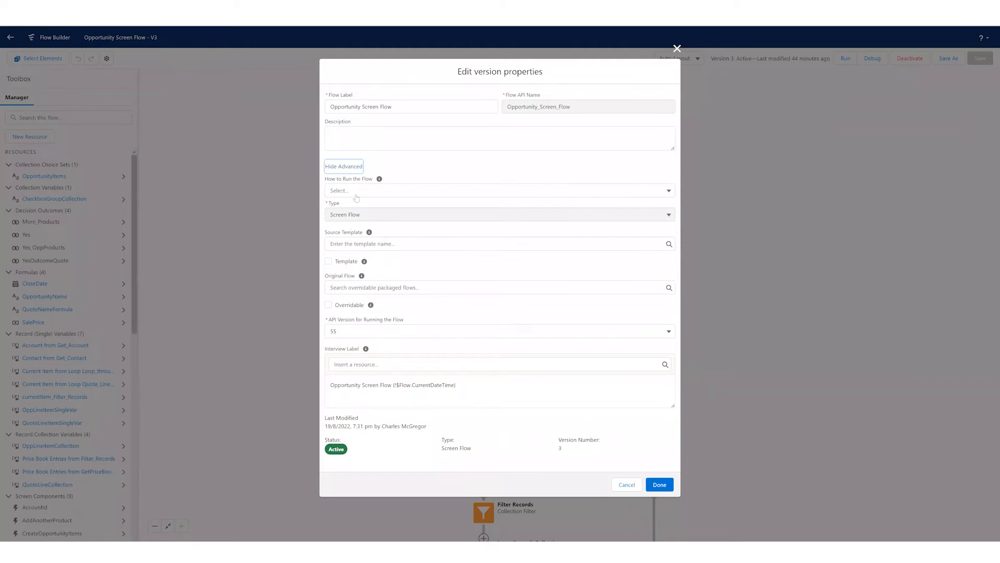
drag(343, 180, 382, 185)
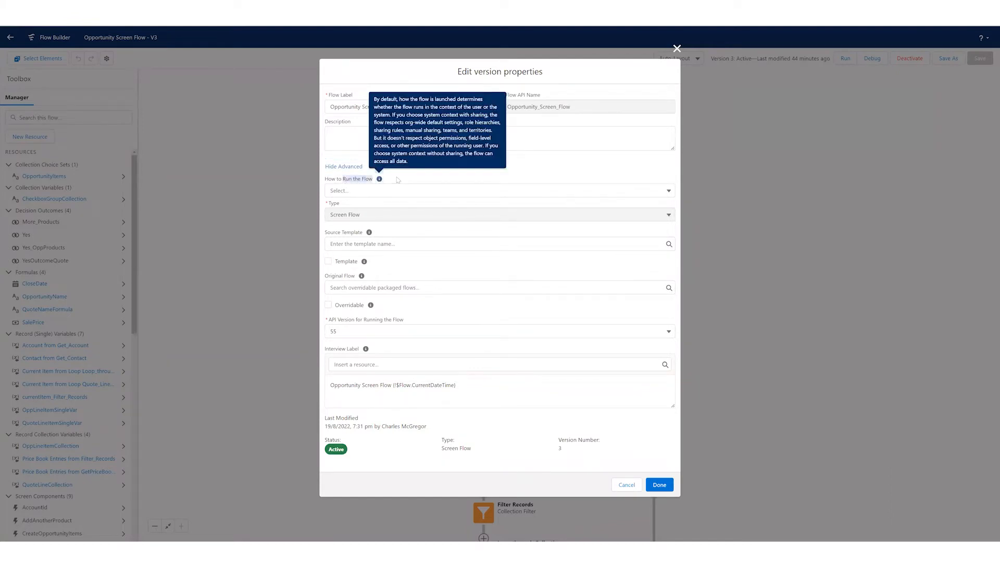
click(398, 181)
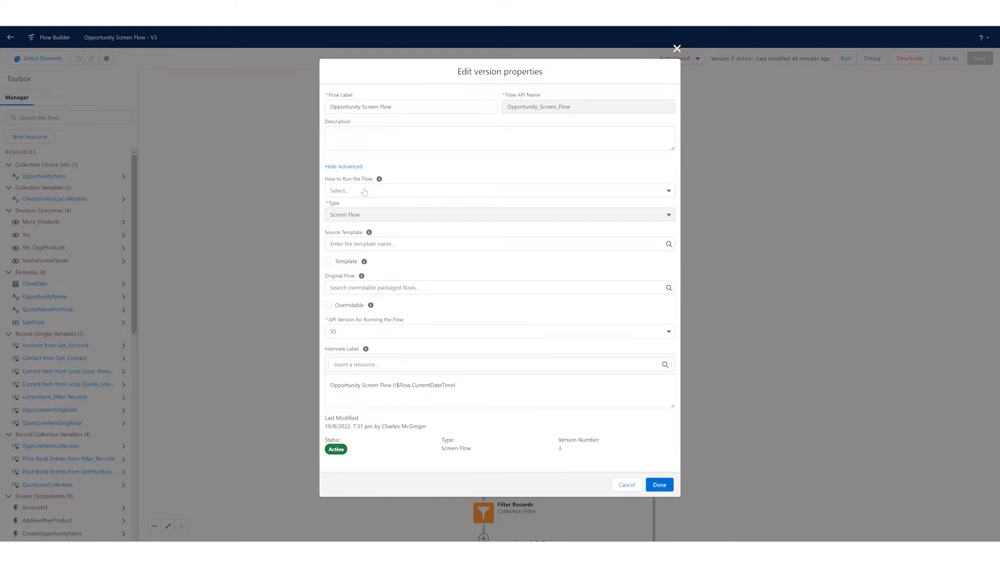
- Try How to Run the Flow as System Context Without Sharing—Access All Data, and as System Context with Sharing—Enforces Record-Level Access
click(364, 191)
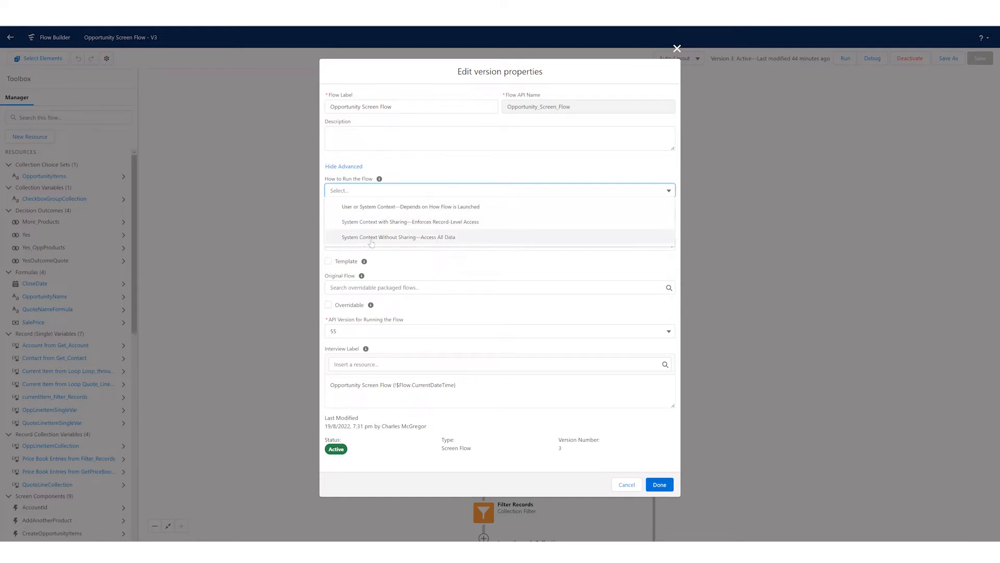
click(408, 237)
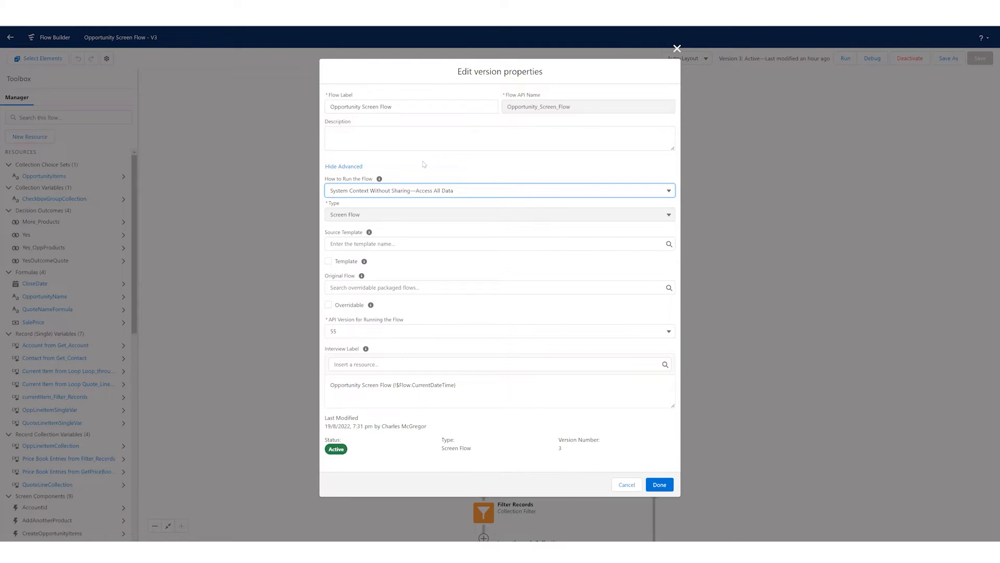
click(444, 194)
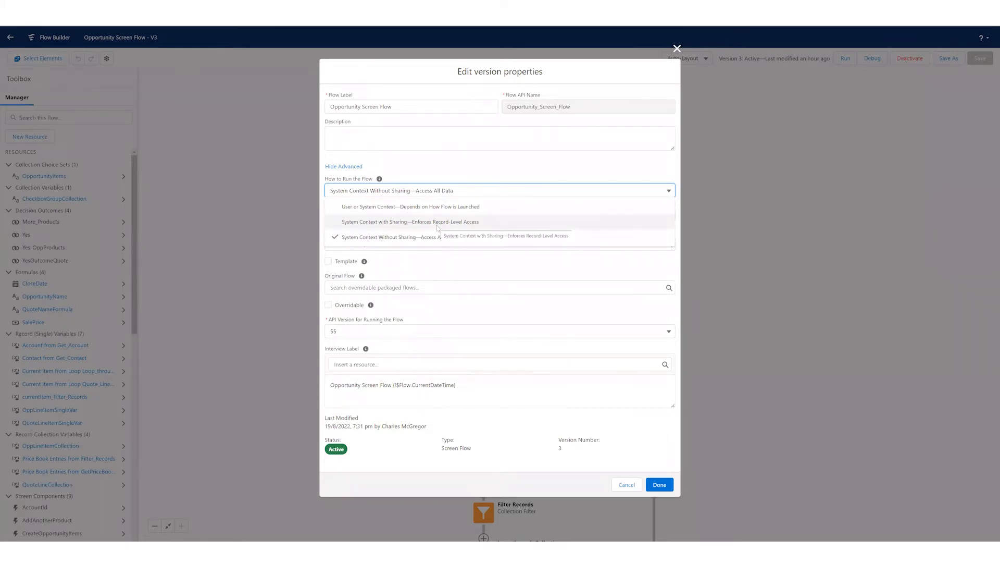
click(442, 224)
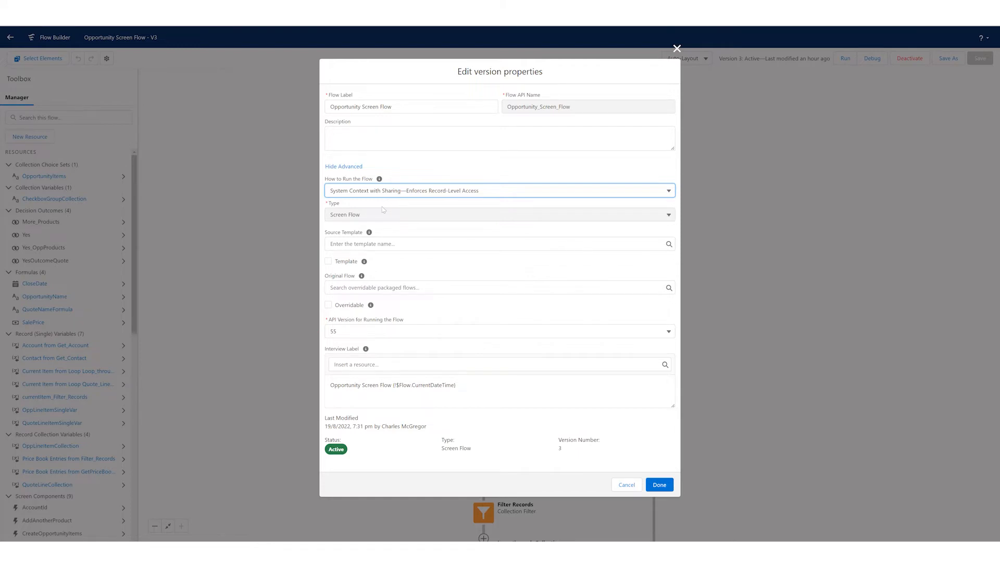
- Look through the choices for the flow's source template and API version without selecting a different one
mouse_move(371, 236)
click(372, 245)
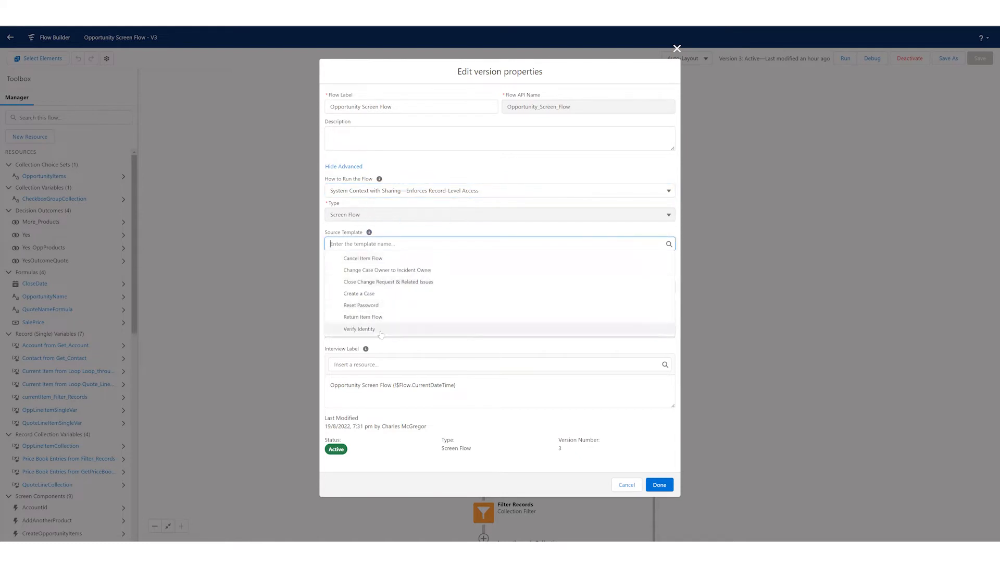
click(384, 231)
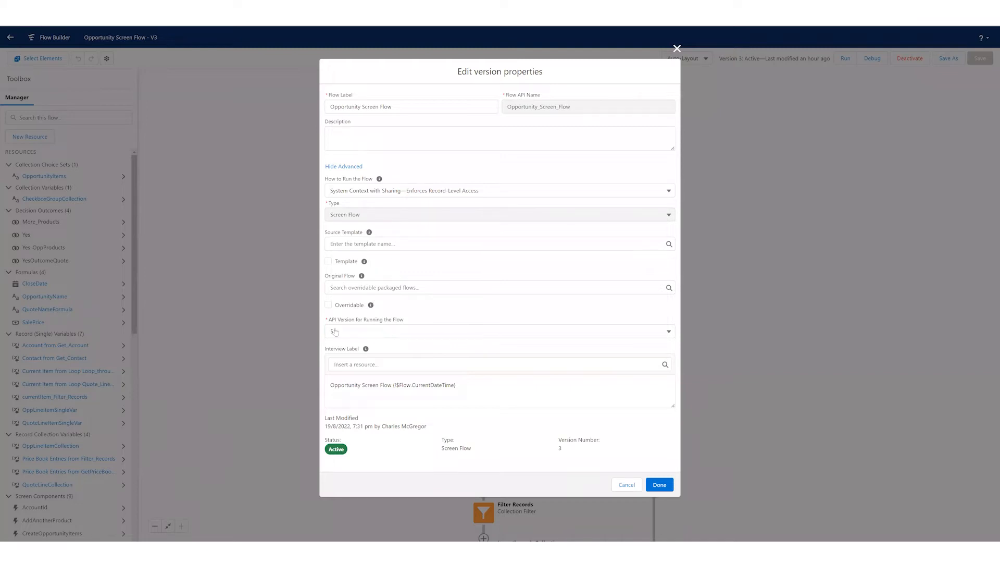
click(362, 335)
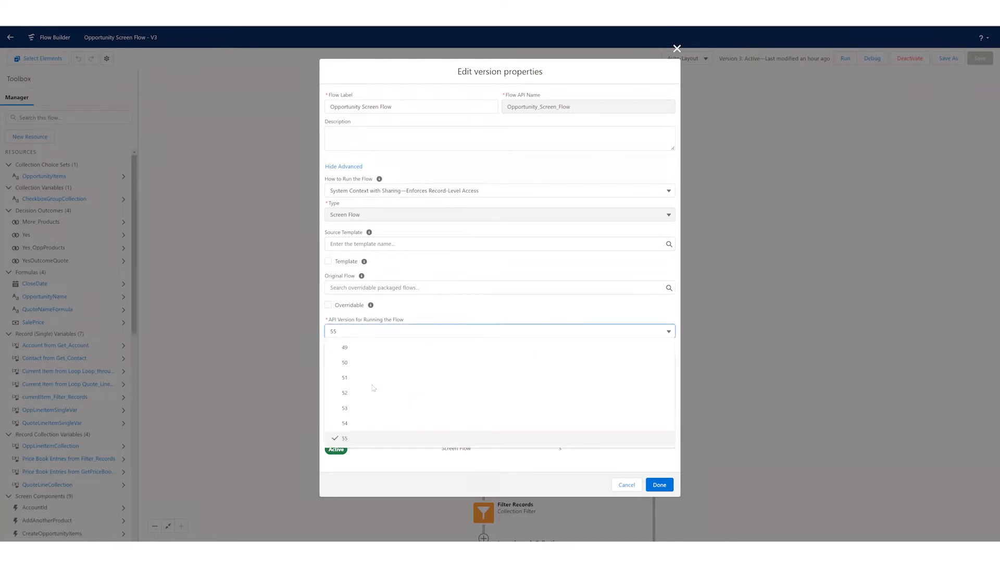
click(434, 336)
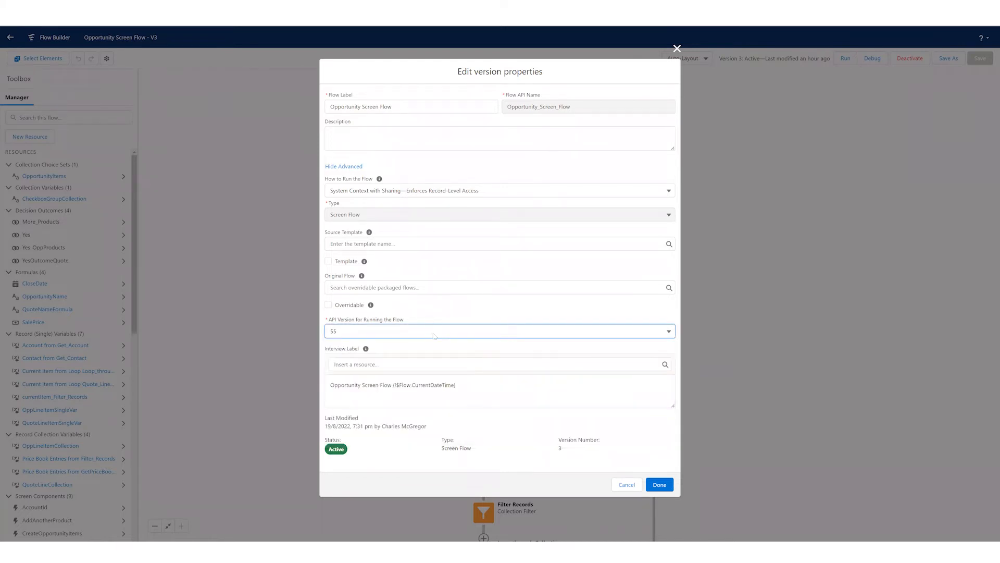
- Review the flow's interview label, last modified details and version number, and close the version properties without saving
click(332, 390)
drag(332, 387, 378, 385)
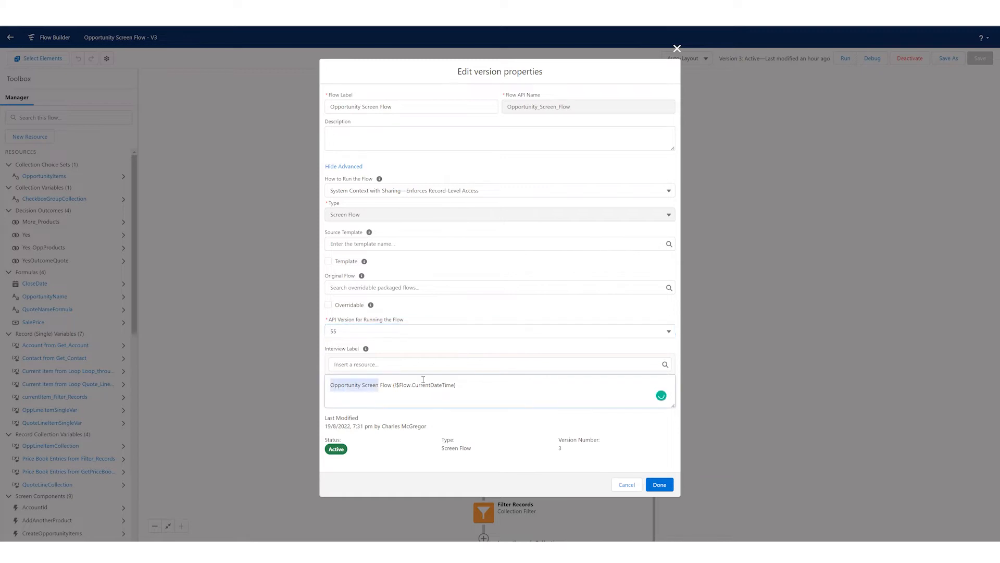
click(422, 380)
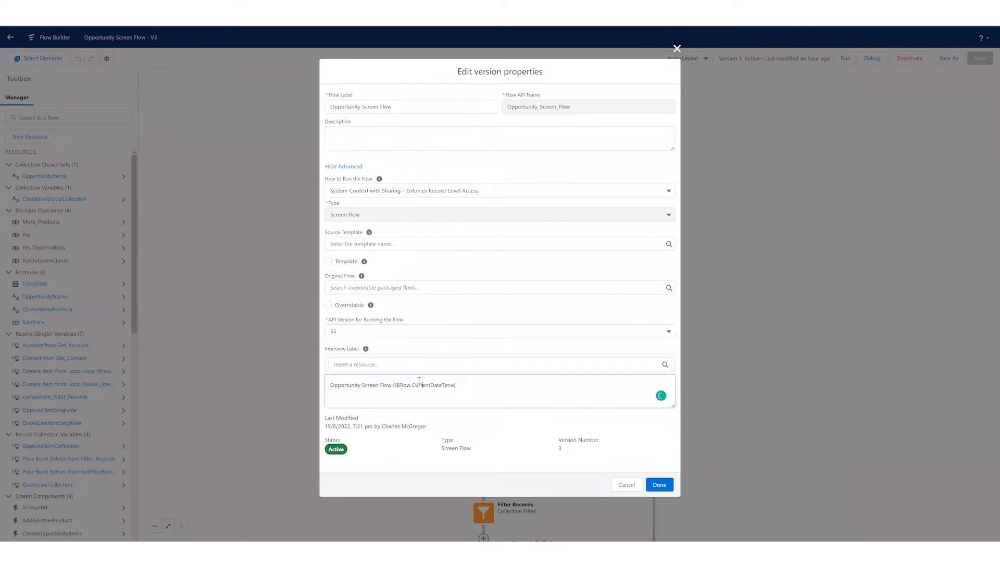
drag(326, 416, 379, 427)
click(376, 423)
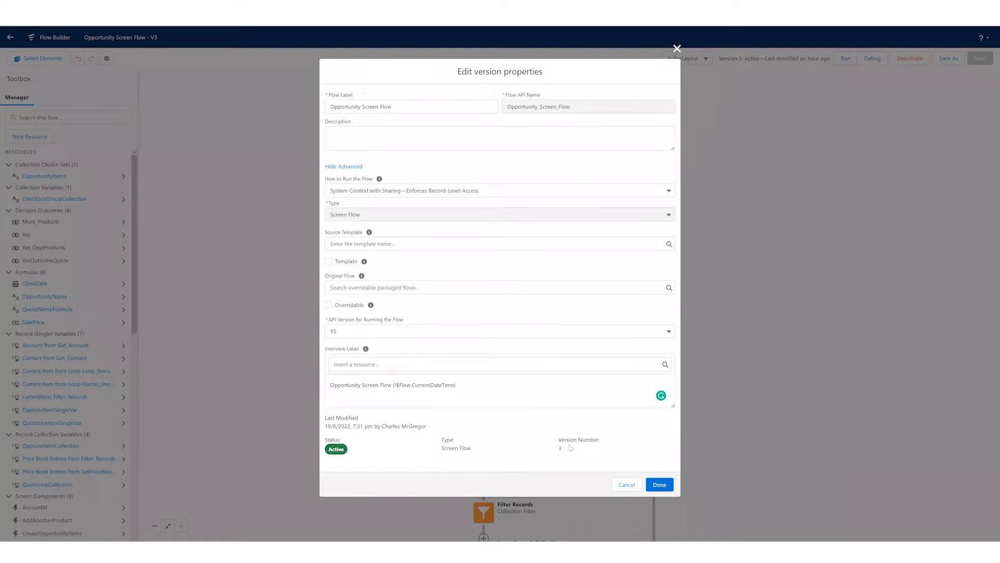
click(628, 485)
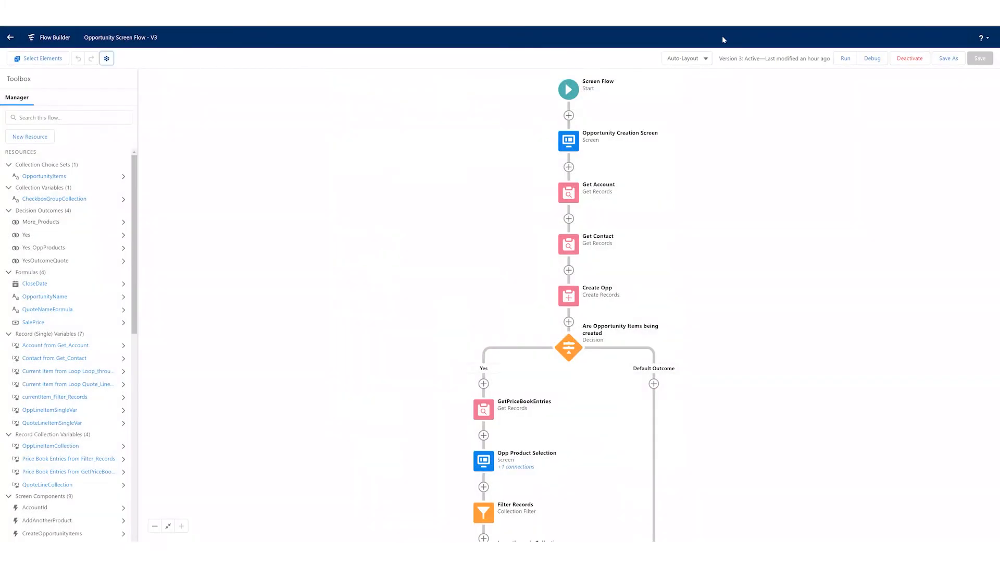
- Switch the flow canvas from Auto-Layout to Free-Form
click(699, 60)
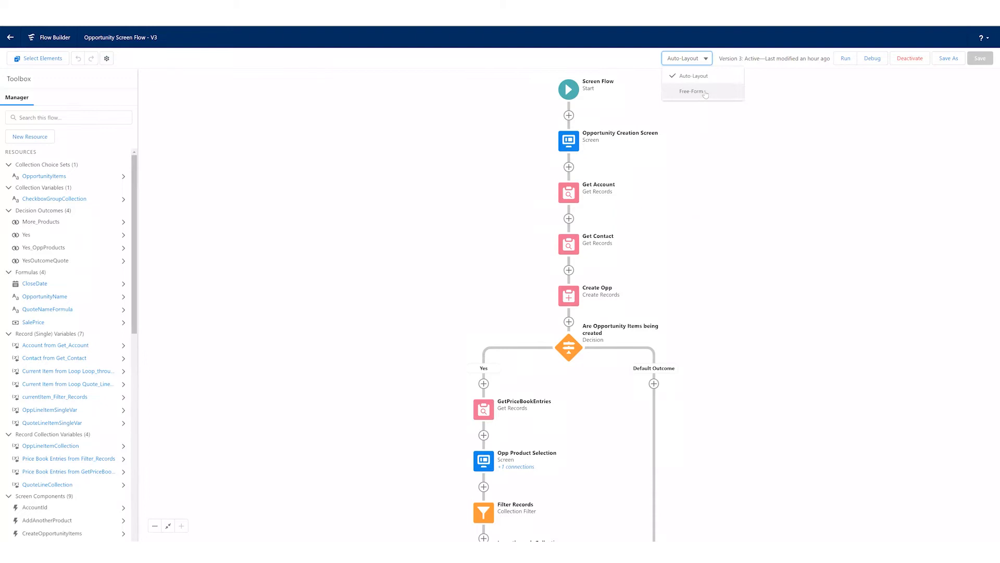
click(705, 92)
- Try repositioning the Opportunity Creation Screen and Get Account elements to opposite sides of the flow, and undo both moves
drag(574, 166, 420, 181)
drag(569, 218, 703, 218)
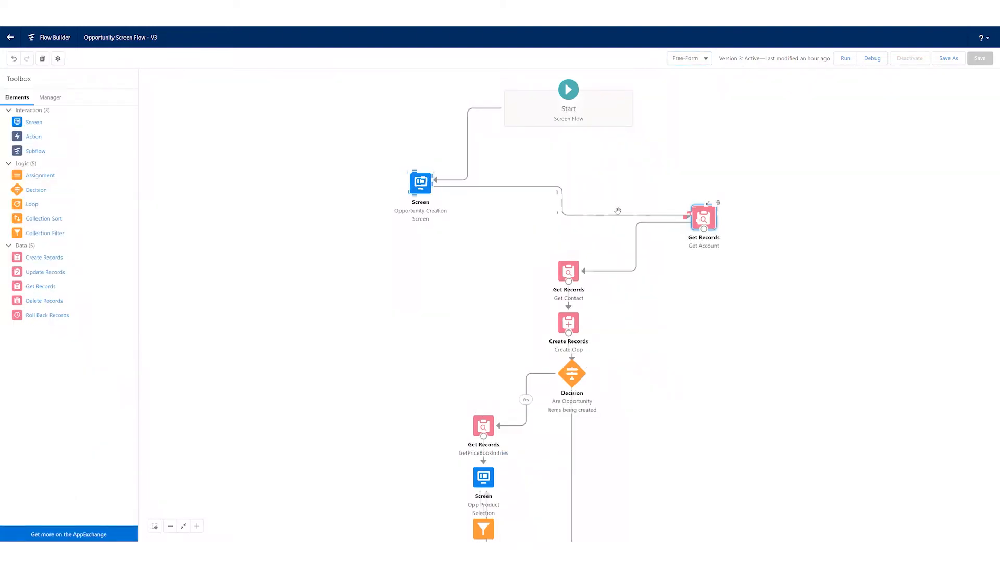
click(15, 58)
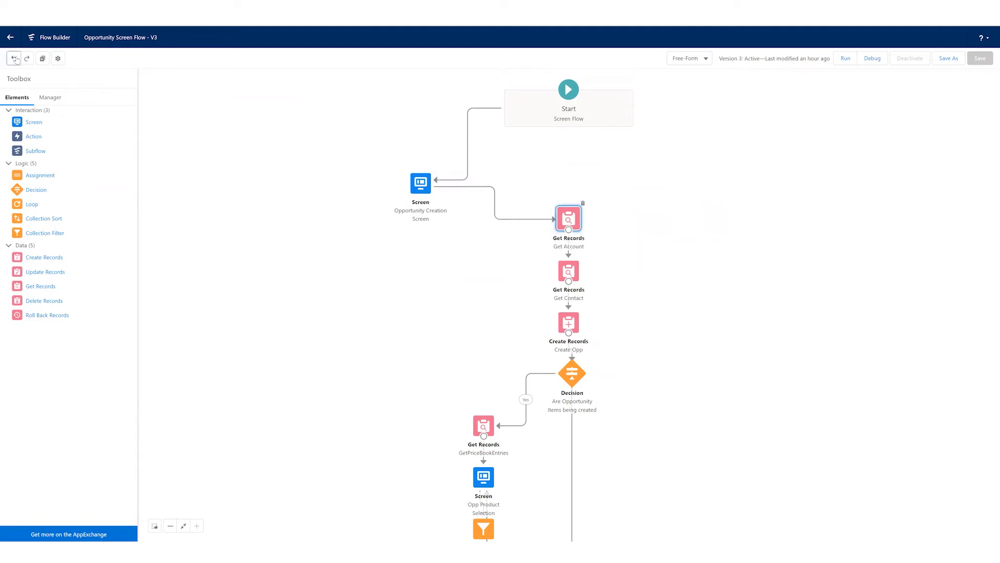
click(14, 58)
click(14, 59)
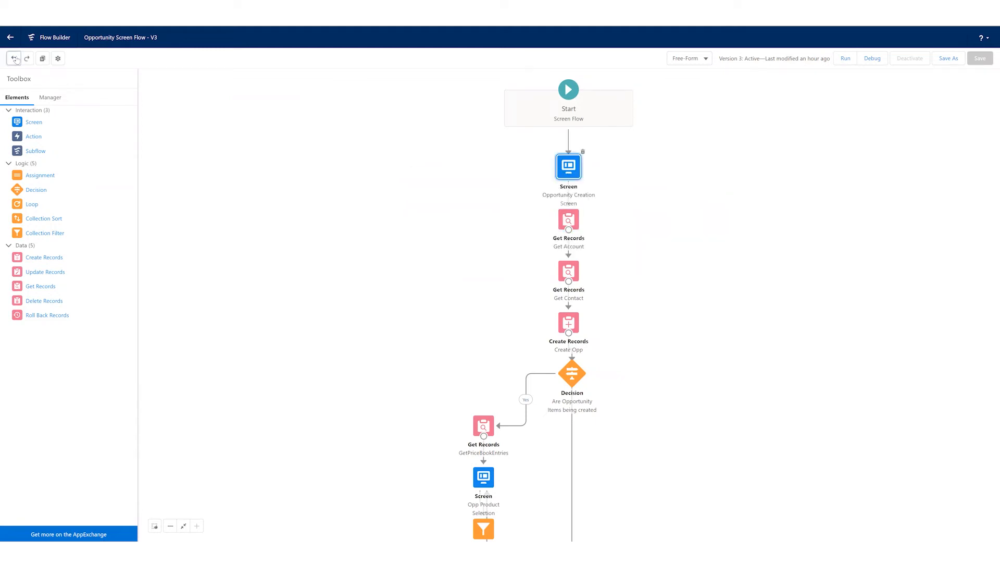
- Switch the flow canvas back to Auto-Layout, discarding the unsaved element positions
click(699, 61)
click(699, 76)
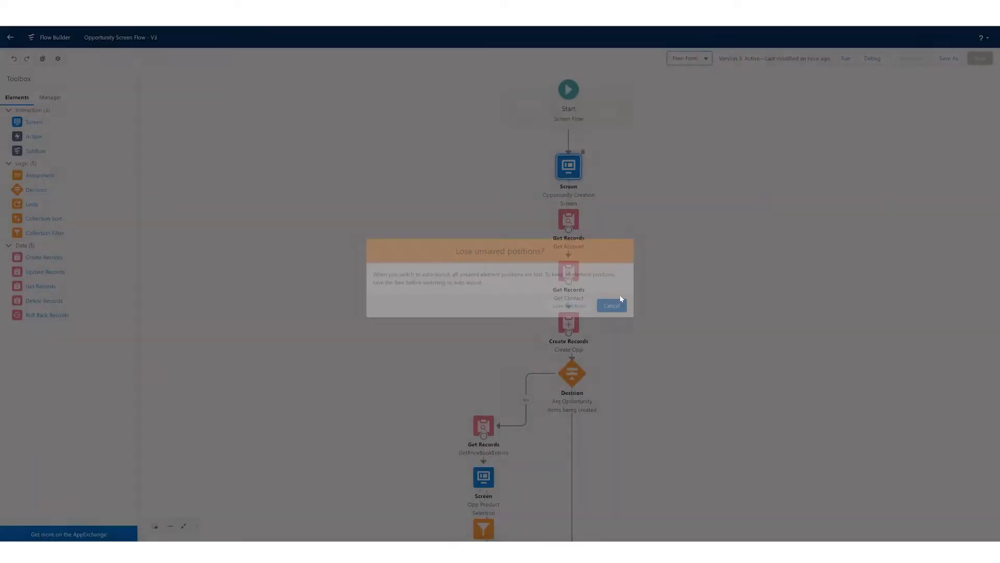
click(583, 307)
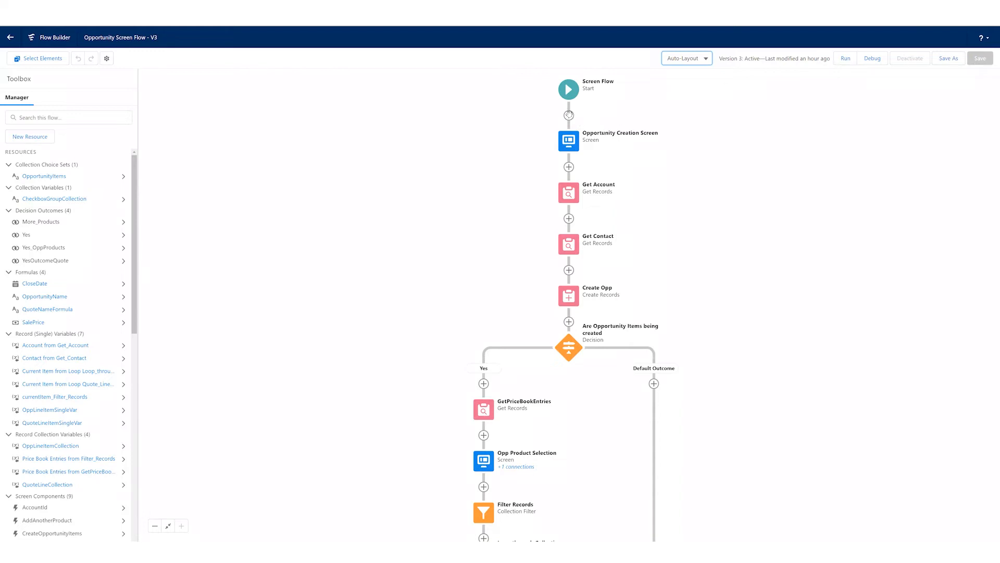
- Look at the options for saving the flow as a new version or a new flow, and cancel without saving
click(958, 61)
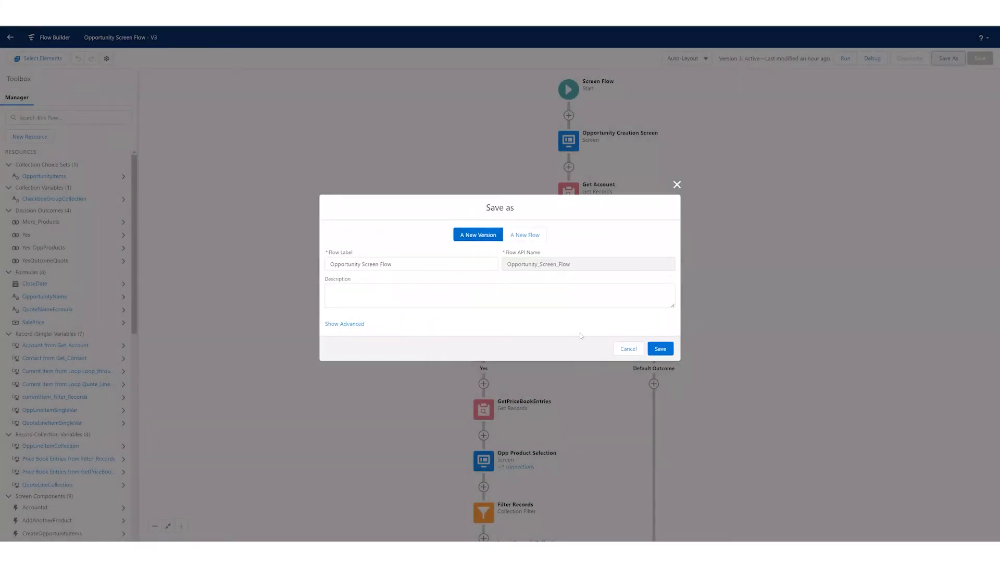
click(629, 349)
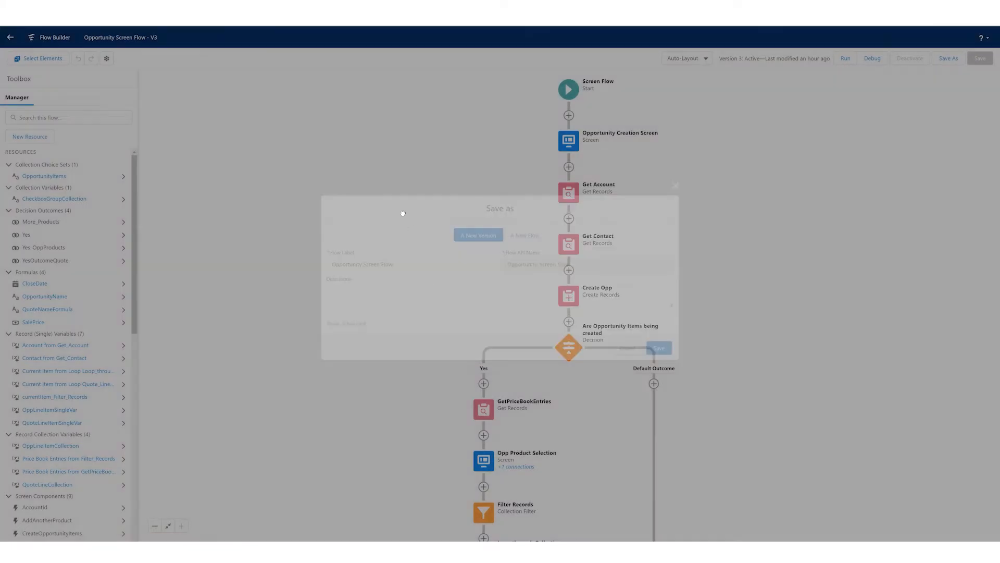
scroll(384, 276, down, 1)
scroll(383, 276, up, 1)
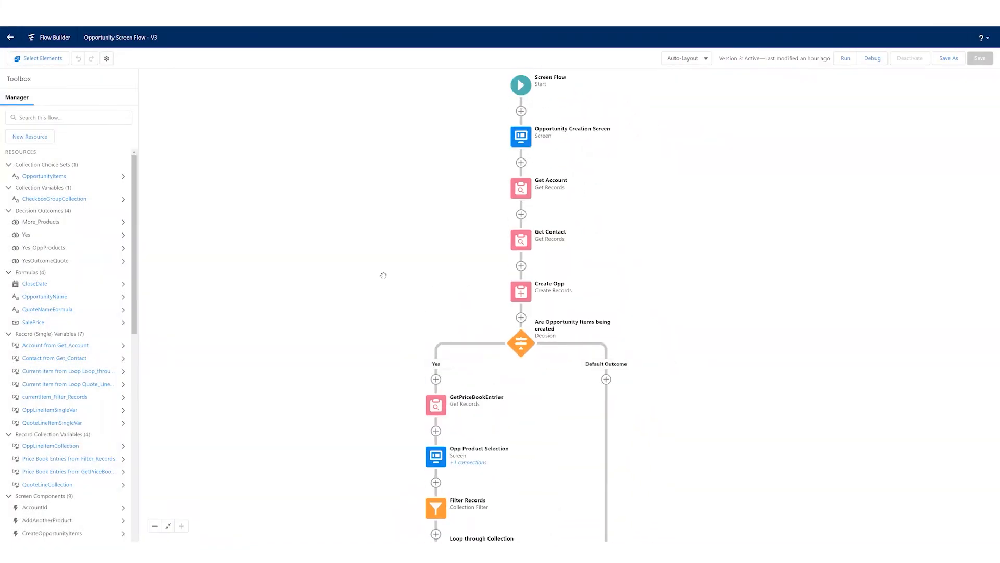
scroll(470, 159, up, 1)
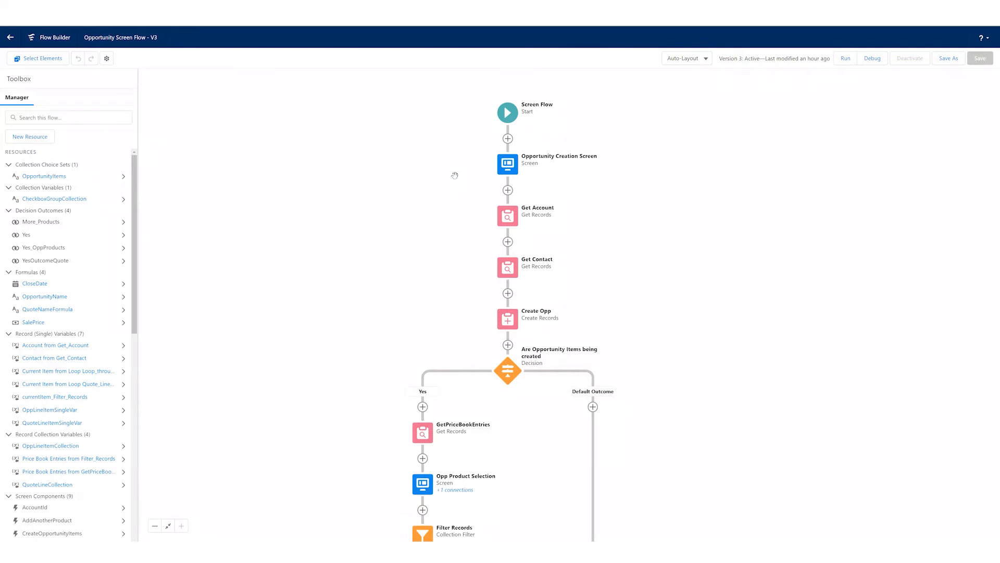
- Browse the element types that can be added between Start and the Opportunity Creation Screen, without adding one
click(509, 169)
click(475, 241)
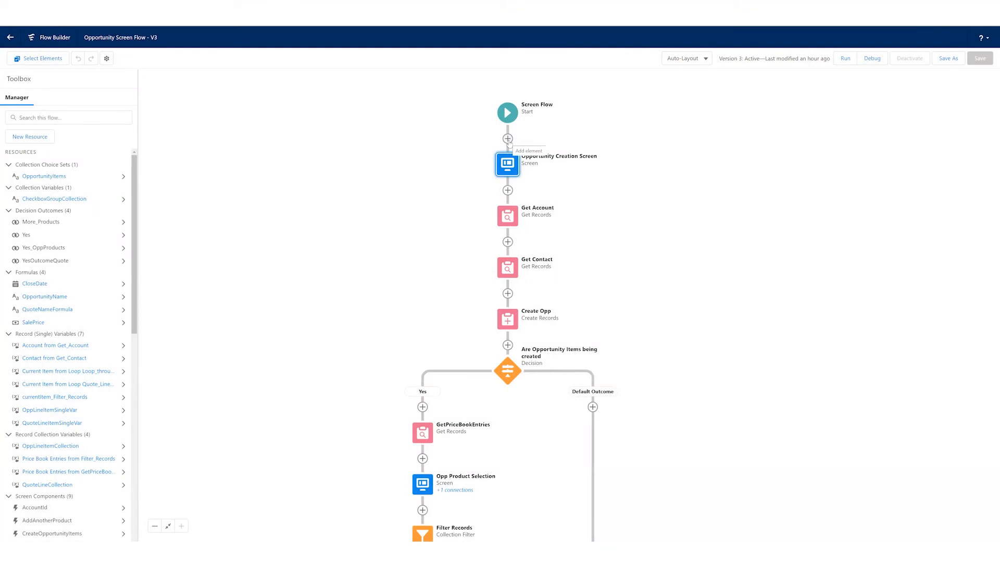
click(508, 139)
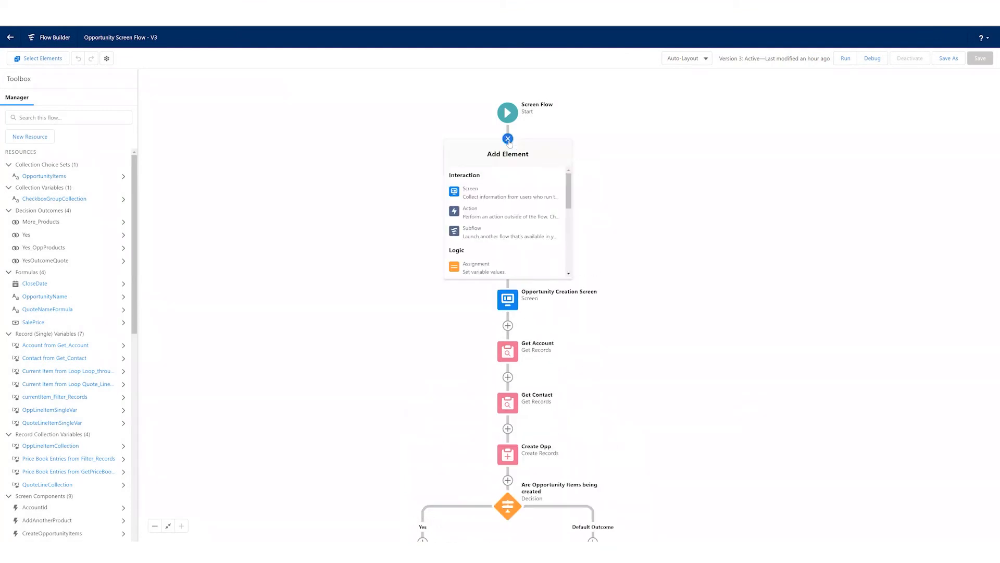
scroll(503, 208, down, 5)
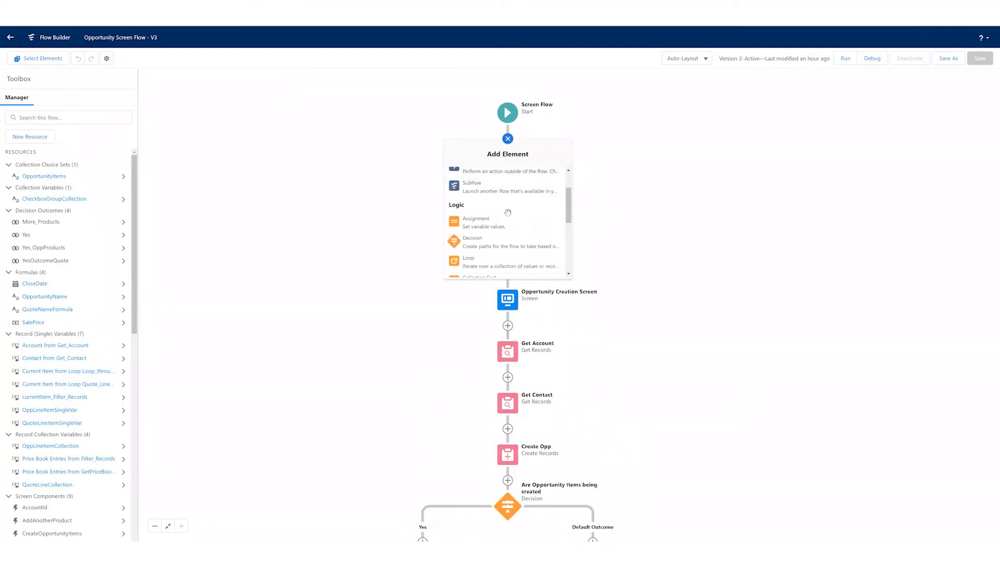
scroll(508, 211, up, 5)
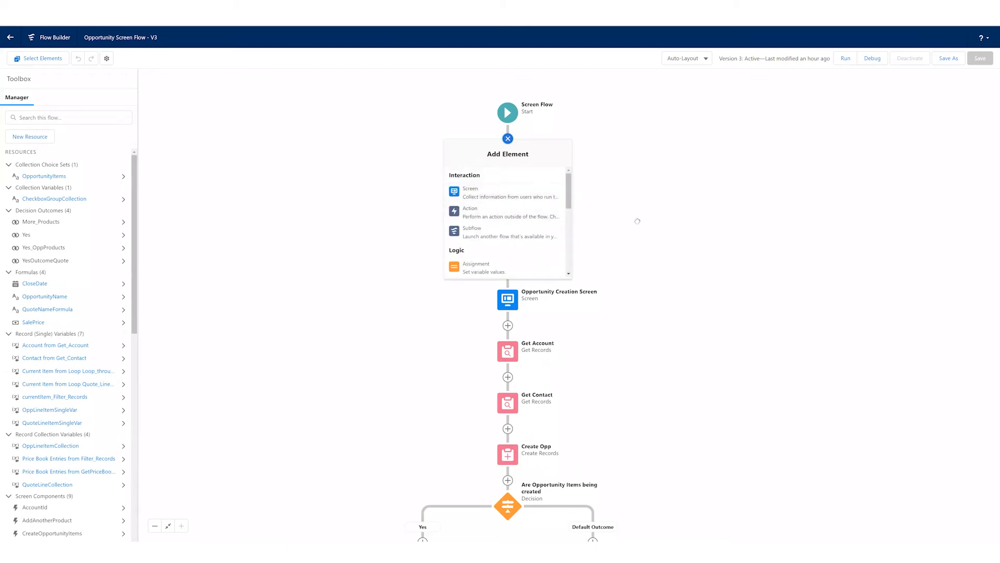
click(581, 203)
- Open the Opportunity Creation Screen for editing and expand its header and footer settings
double_click(507, 164)
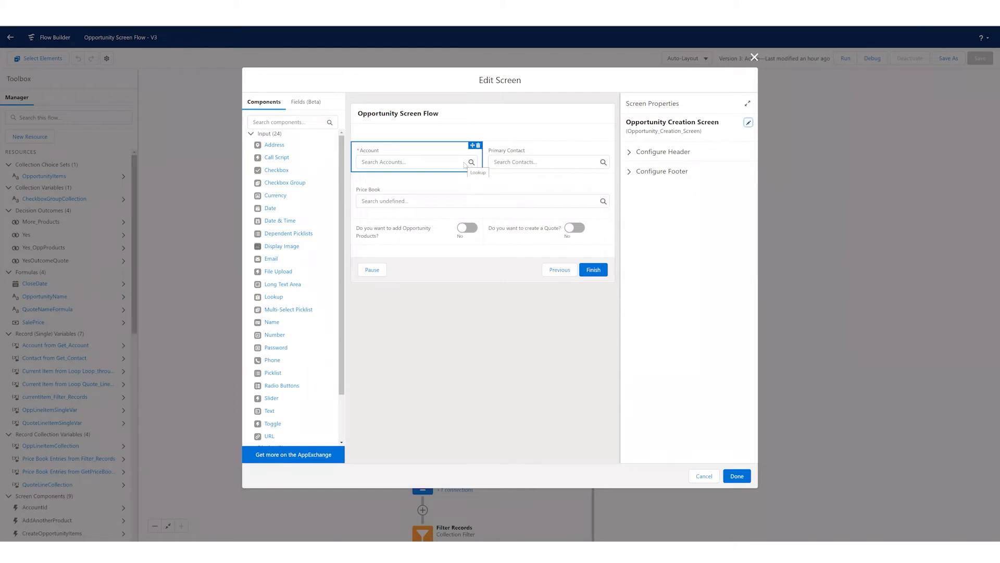
click(630, 152)
click(629, 209)
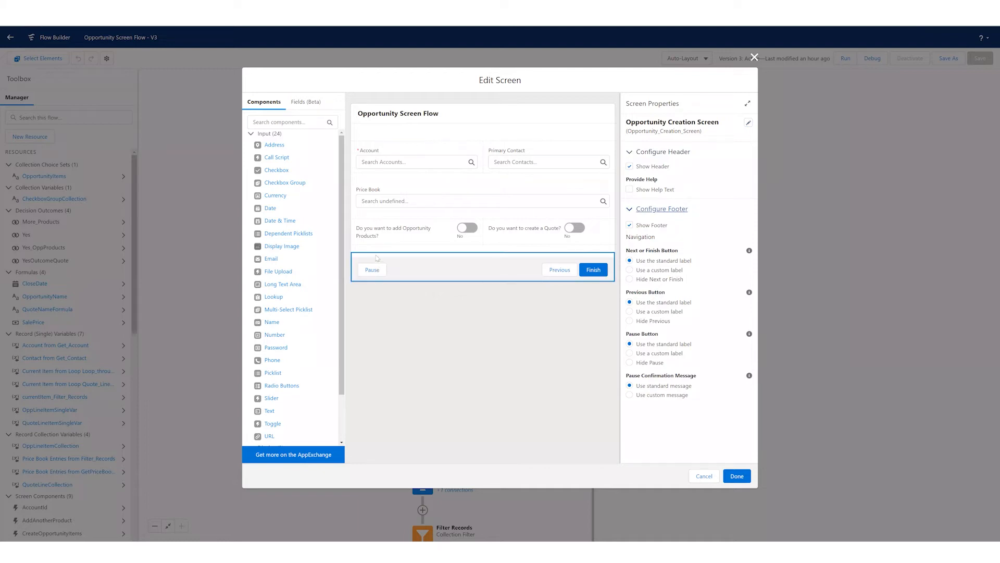
- Hide the screen's header and its Previous and Pause buttons, keeping the standard label for the Next or Finish button
click(639, 281)
click(630, 260)
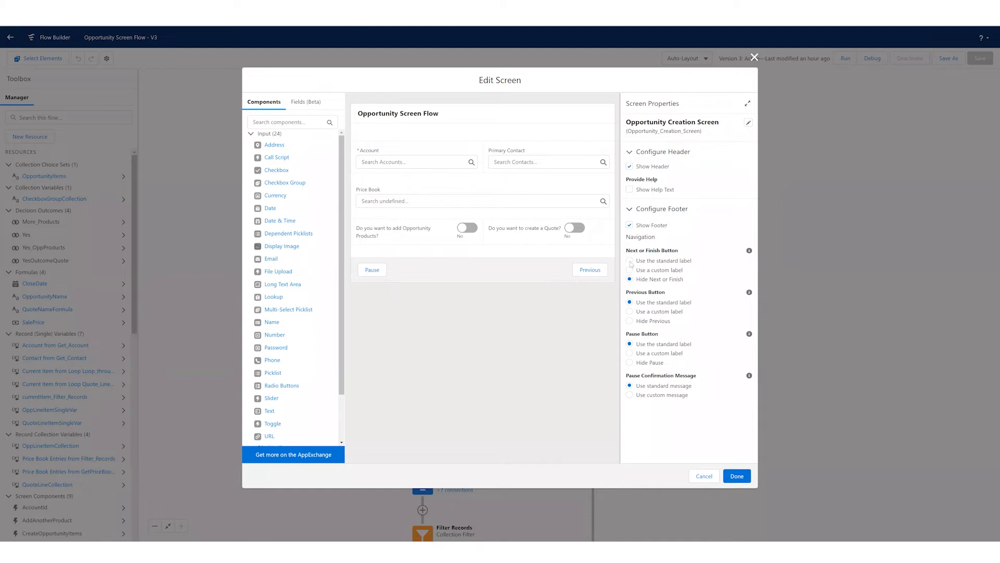
click(630, 321)
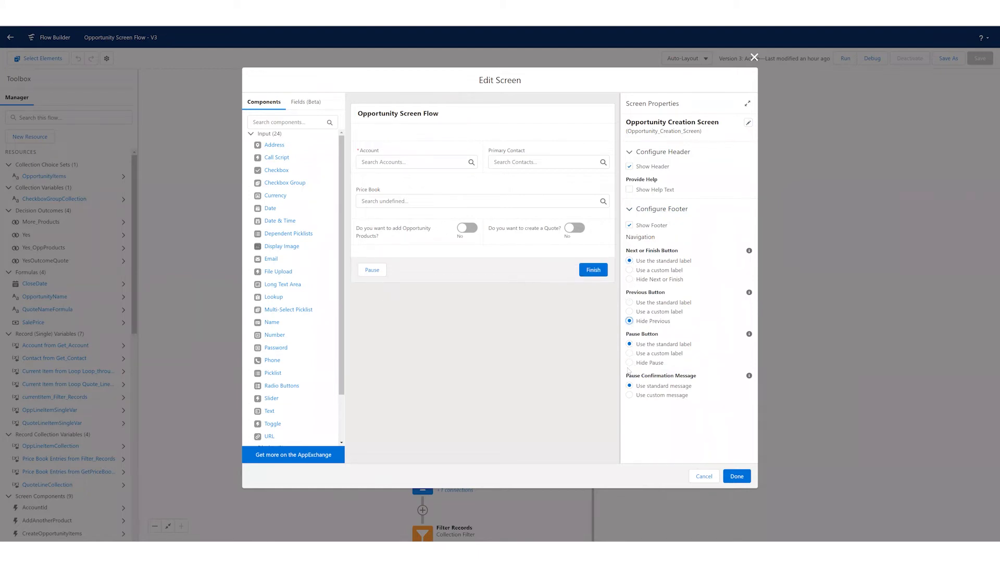
click(629, 362)
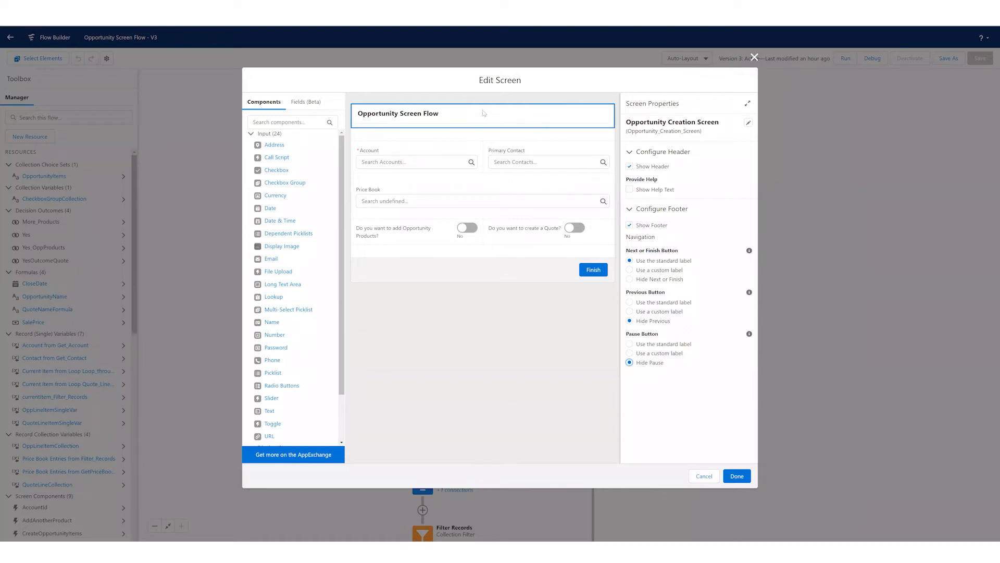
click(630, 166)
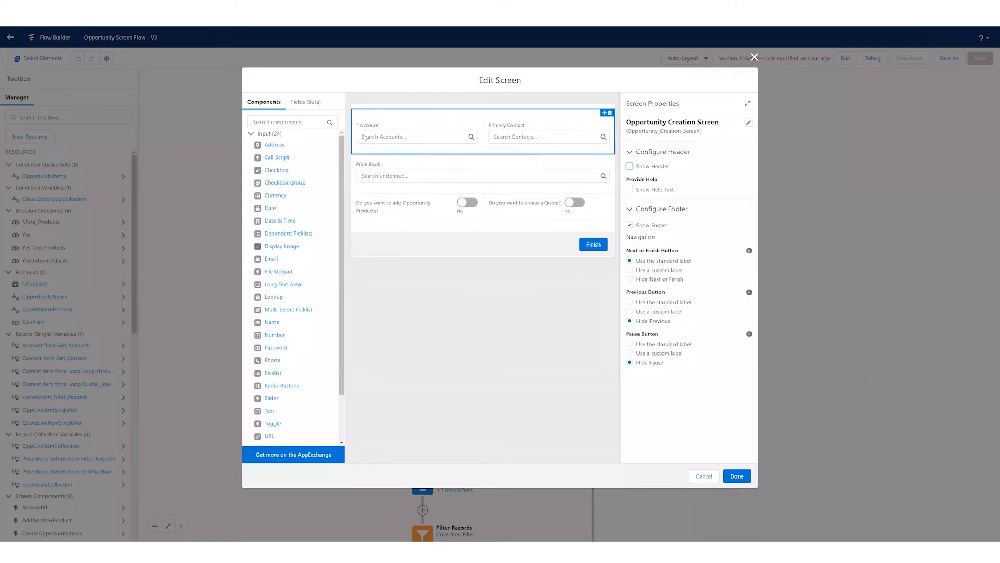
- Try adding two columns to the section holding the Account and Primary Contact lookups, and delete both added columns
scroll(337, 285, down, 2)
scroll(338, 285, down, 2)
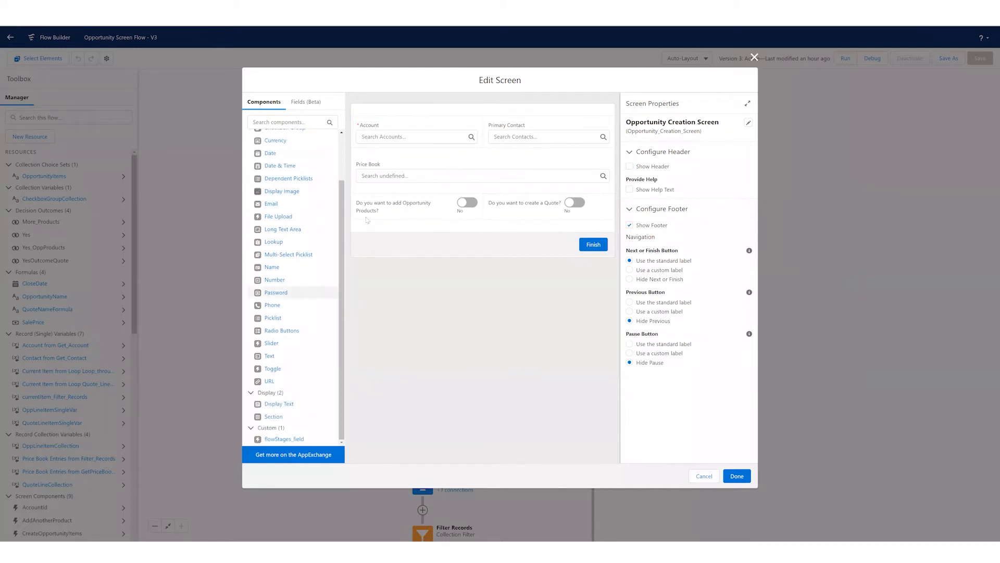
click(379, 115)
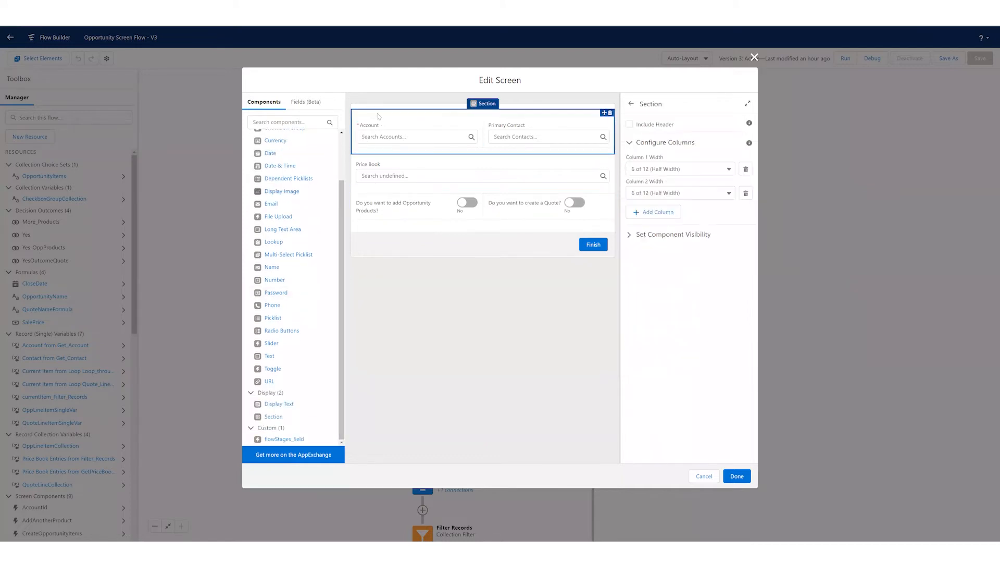
click(674, 214)
click(656, 237)
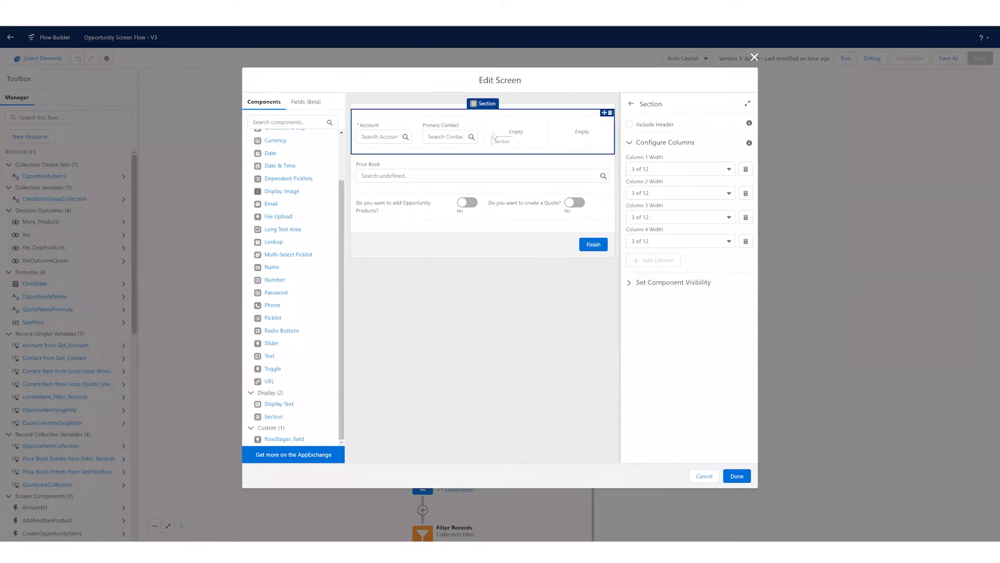
click(746, 217)
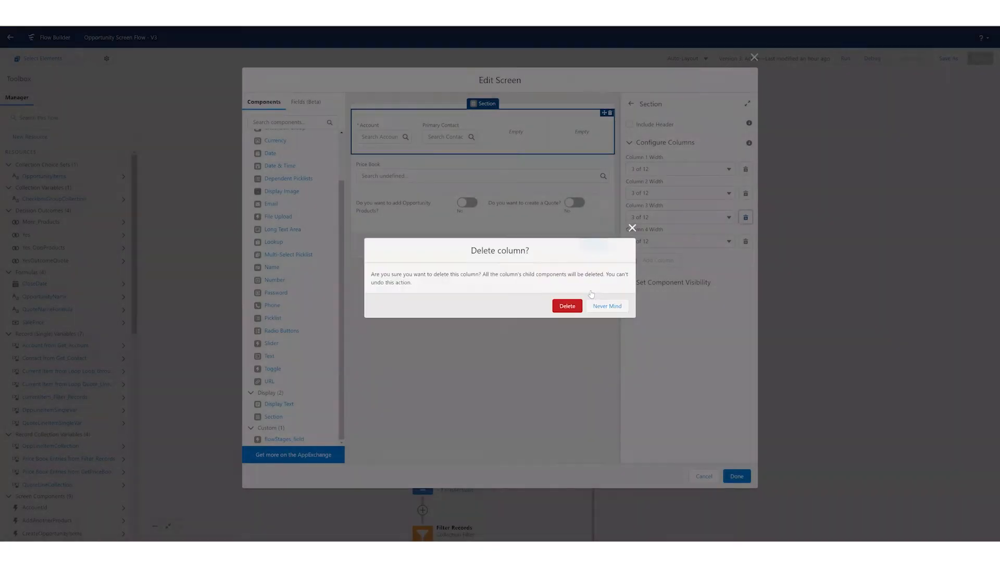
click(568, 307)
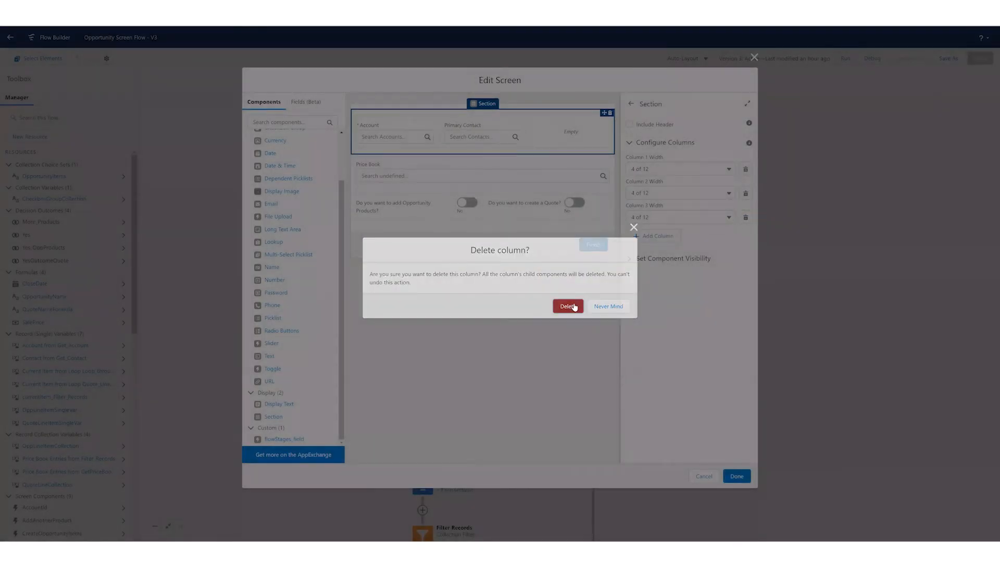
click(568, 307)
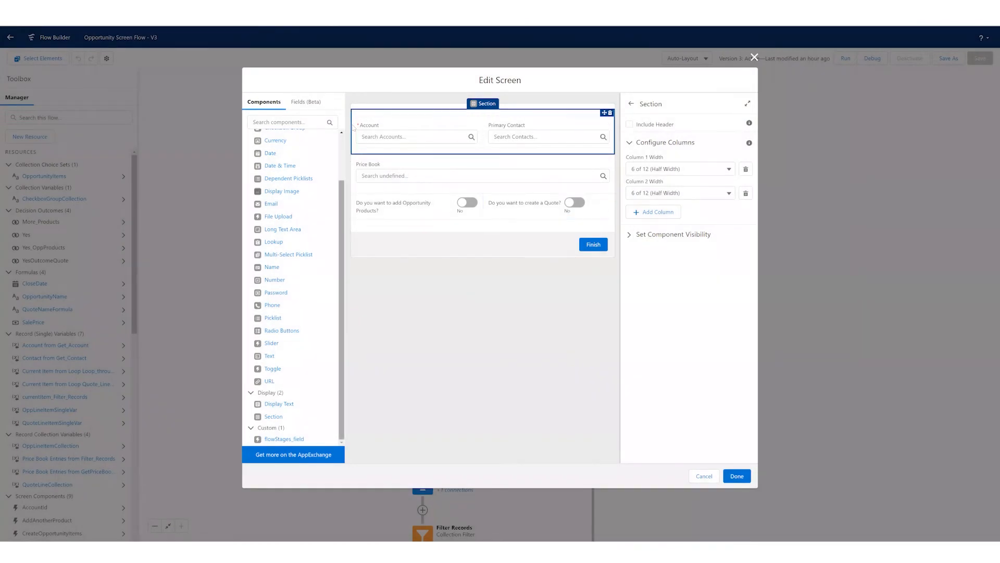
- Review the API Name and Field API Name settings of the Account lookup without changing them
scroll(346, 173, up, 2)
click(396, 139)
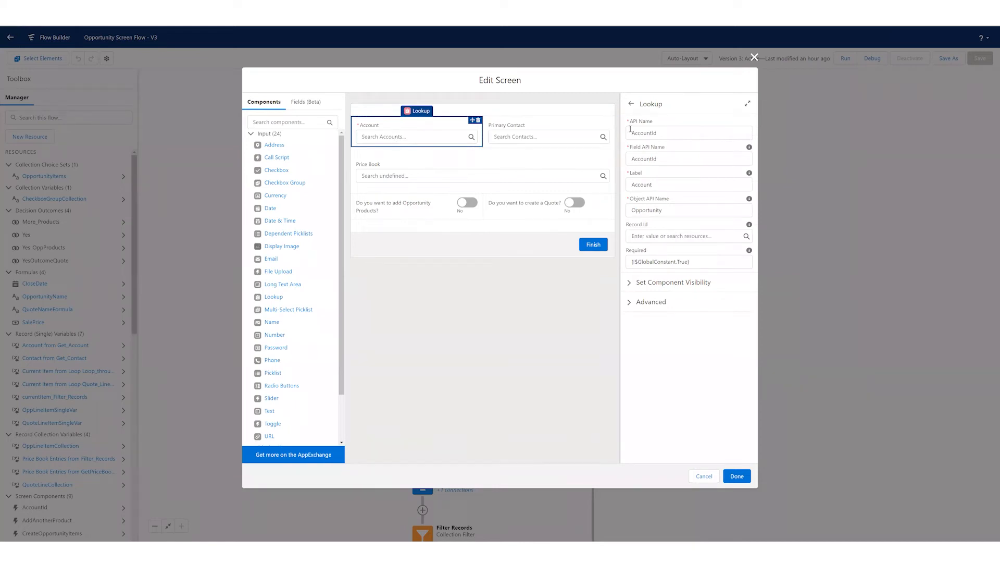
click(651, 122)
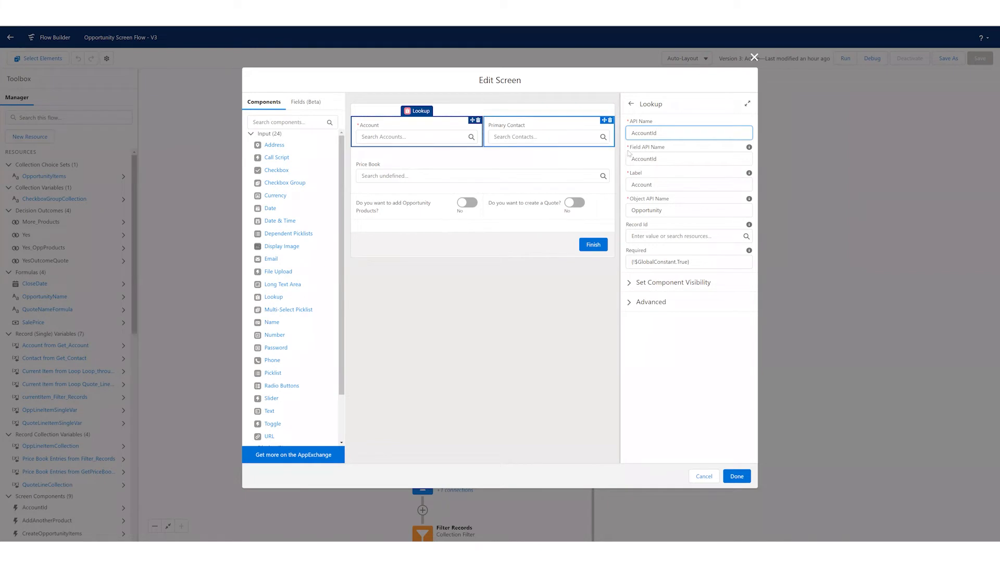
drag(631, 148, 667, 151)
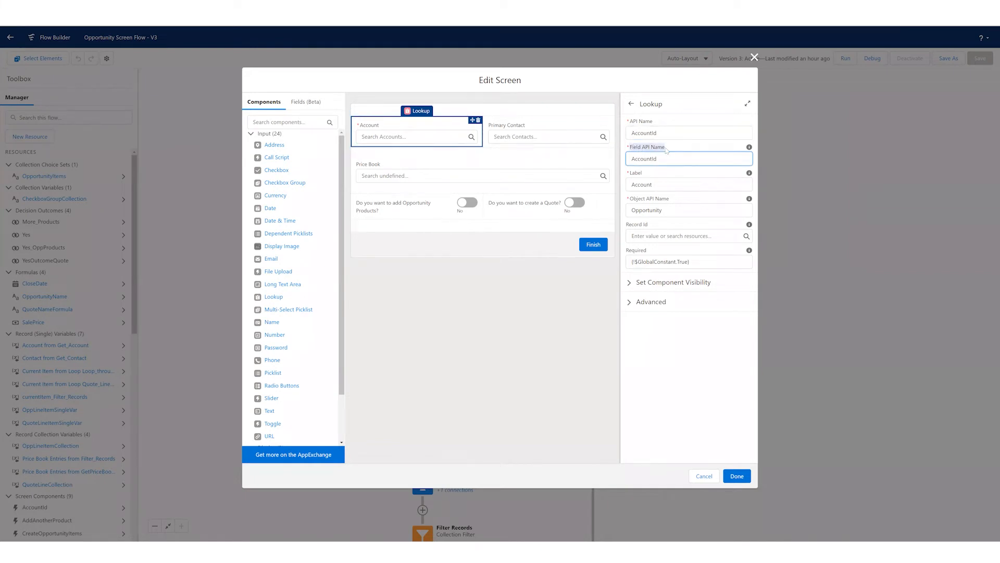
click(645, 152)
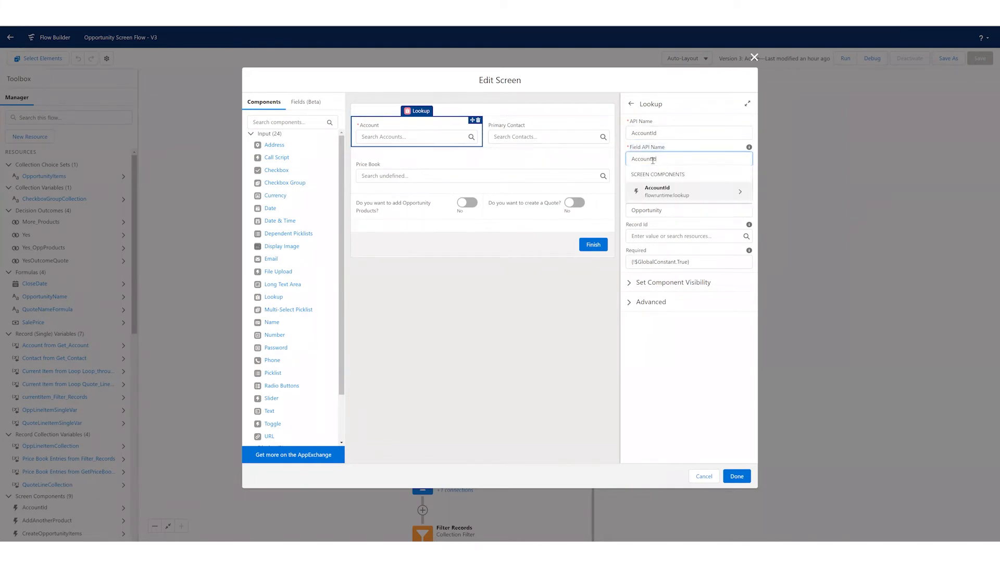
click(672, 147)
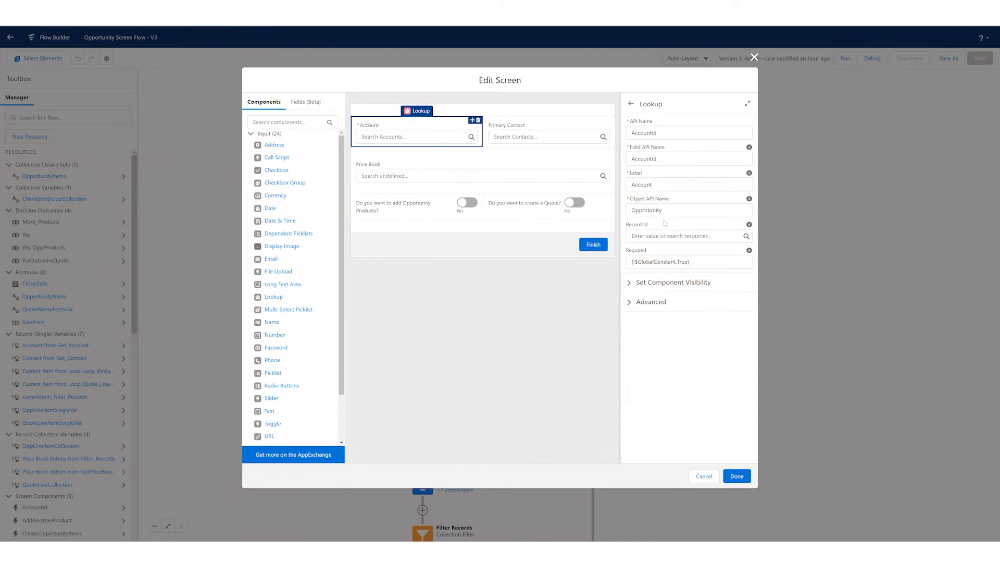
- Set the Account lookup's label to "Select an Account" and expand its component visibility settings
double_click(642, 184)
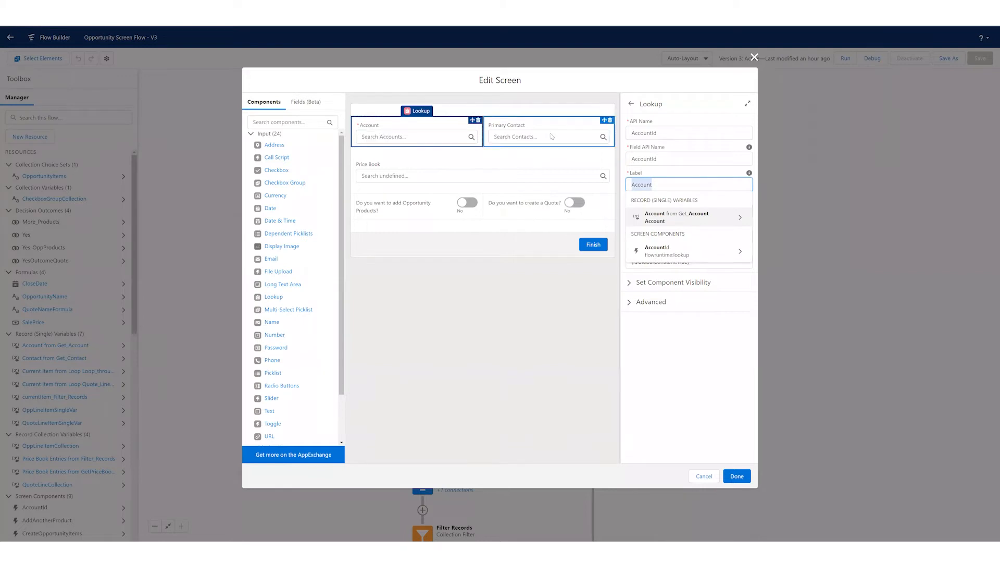
text(Select an Account)
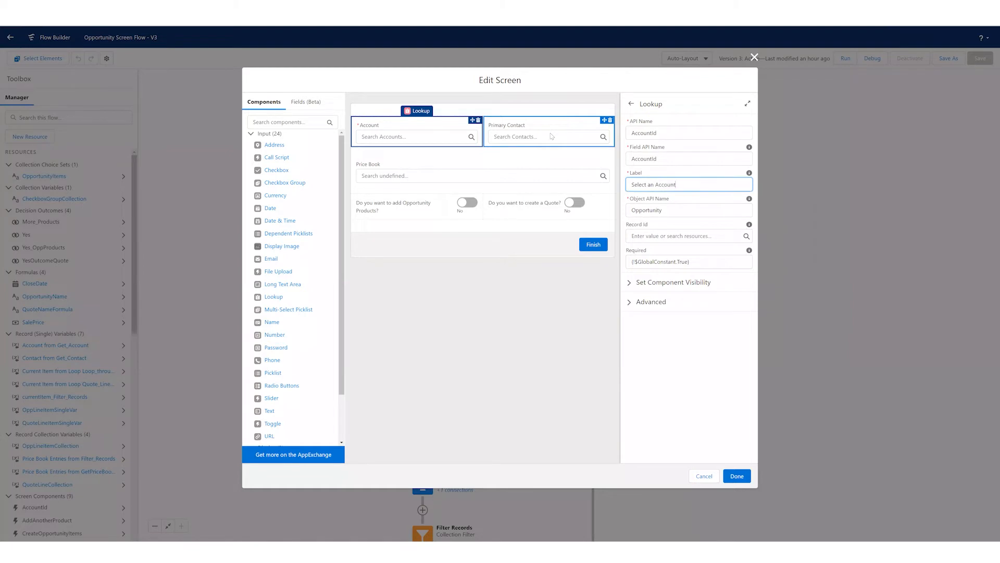
click(514, 313)
click(399, 130)
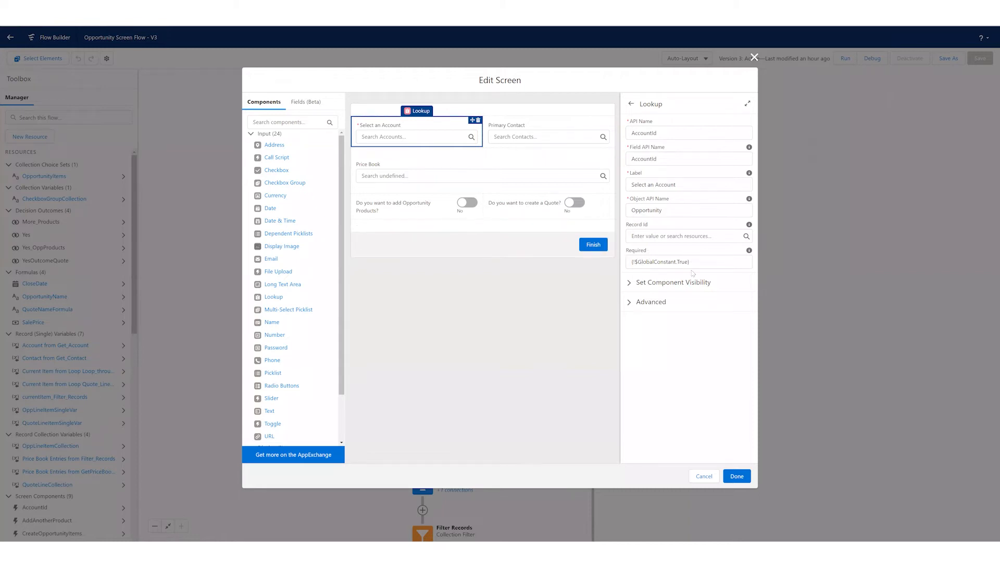
click(676, 283)
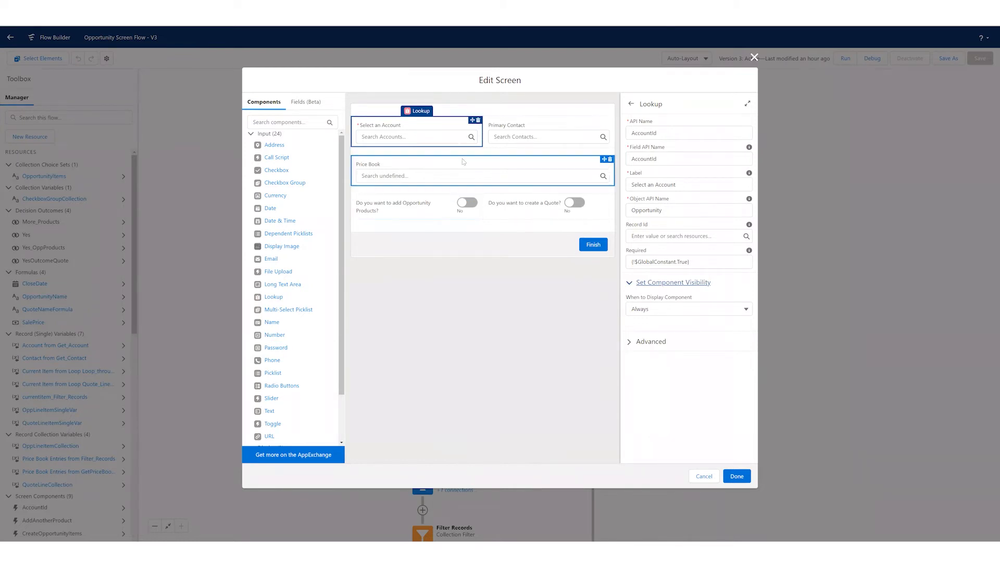
- Set the Price Book lookup to display only when all conditions are met, and open its new visibility condition
click(398, 168)
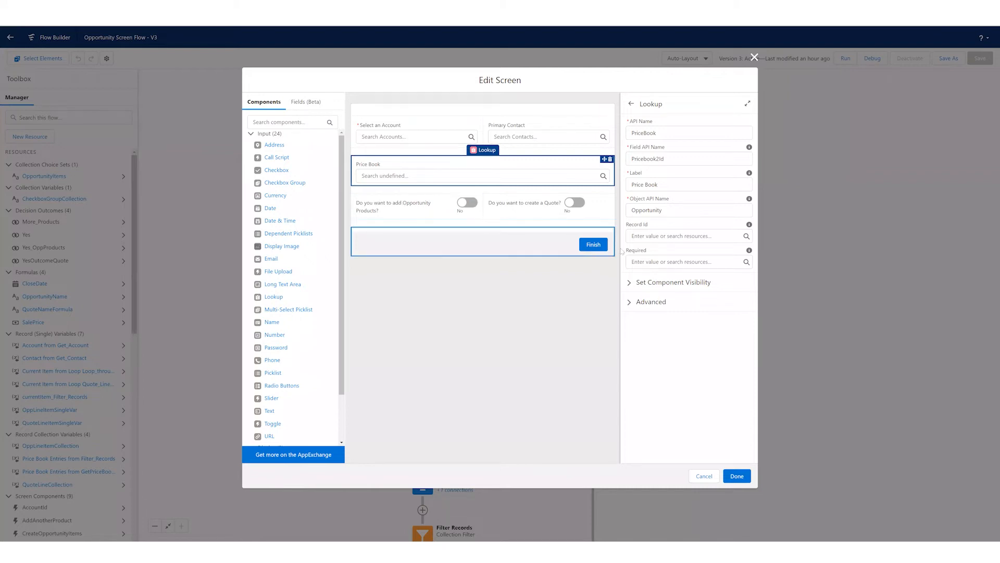
click(655, 282)
click(671, 309)
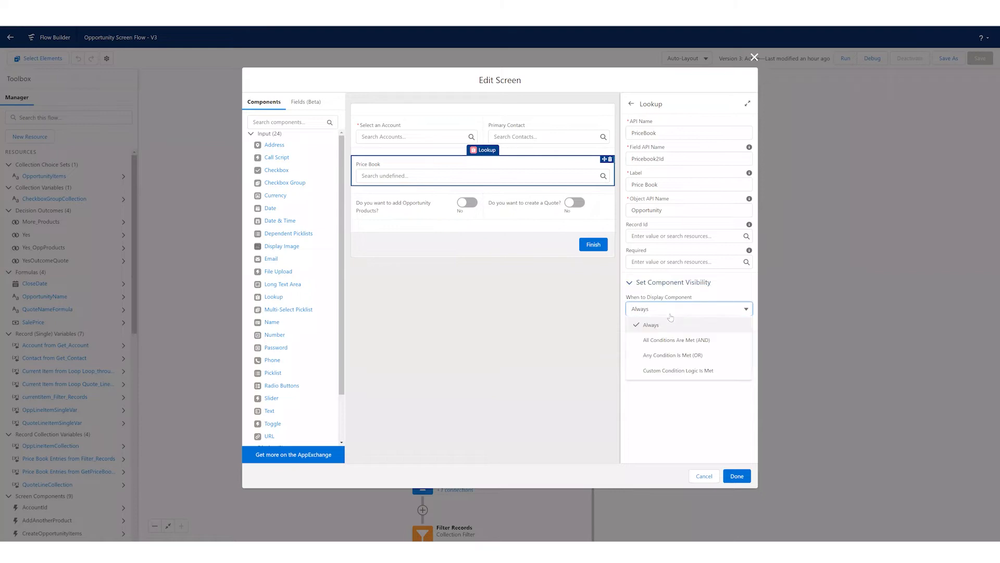
click(676, 340)
click(664, 334)
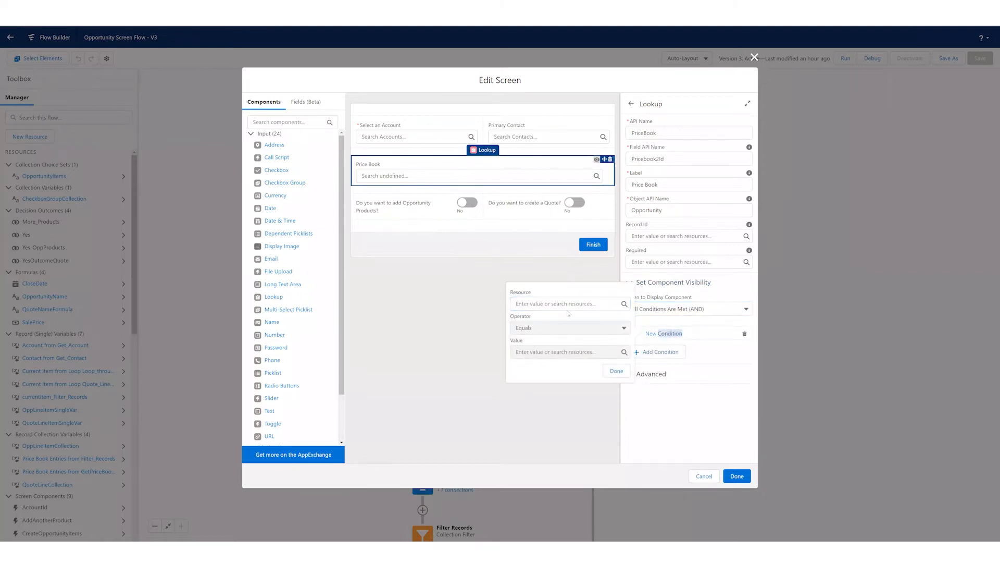
- Use the value of the CreateOpportunityItems toggle as the resource of the Price Book visibility condition
click(570, 304)
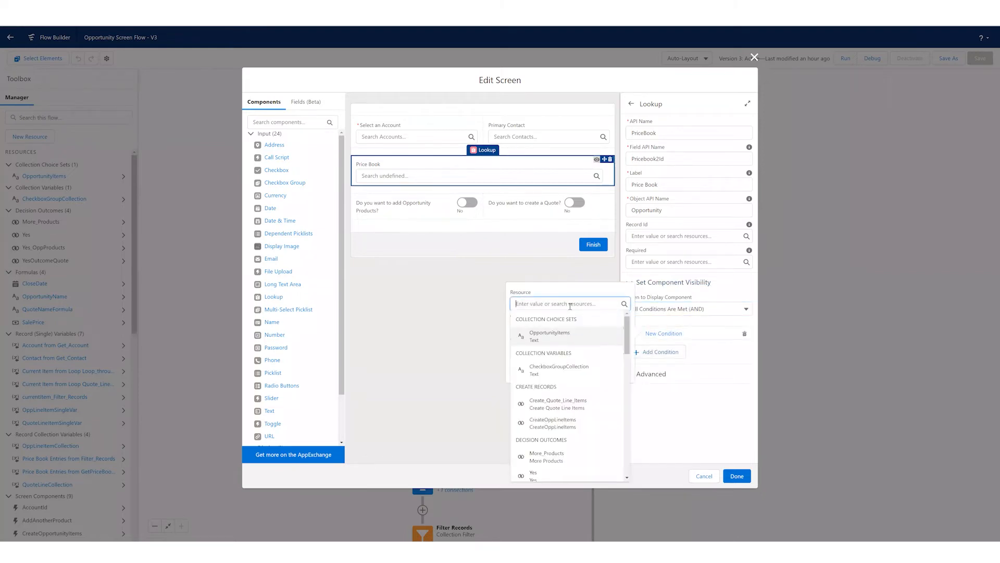
text(oppo)
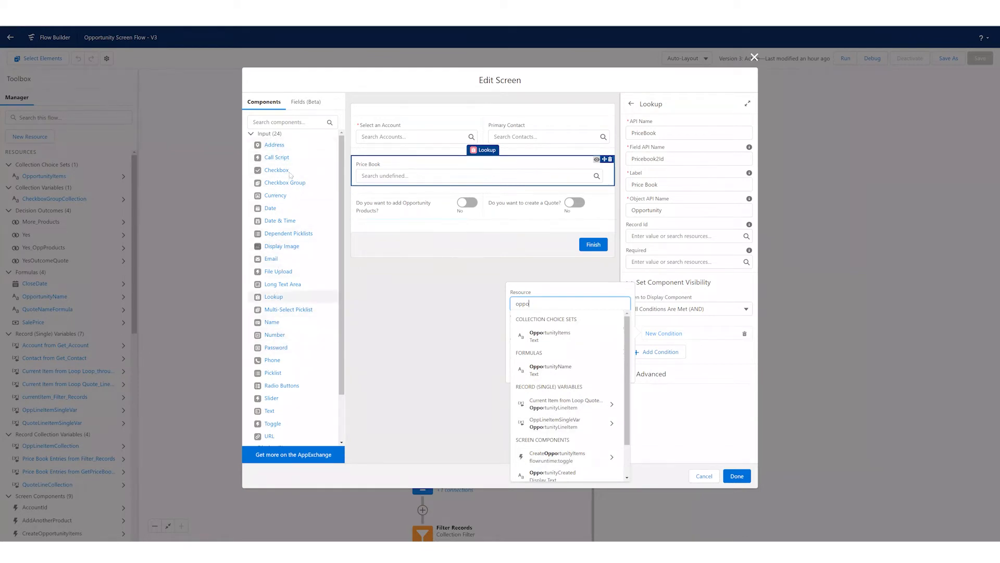
scroll(581, 413, down, 2)
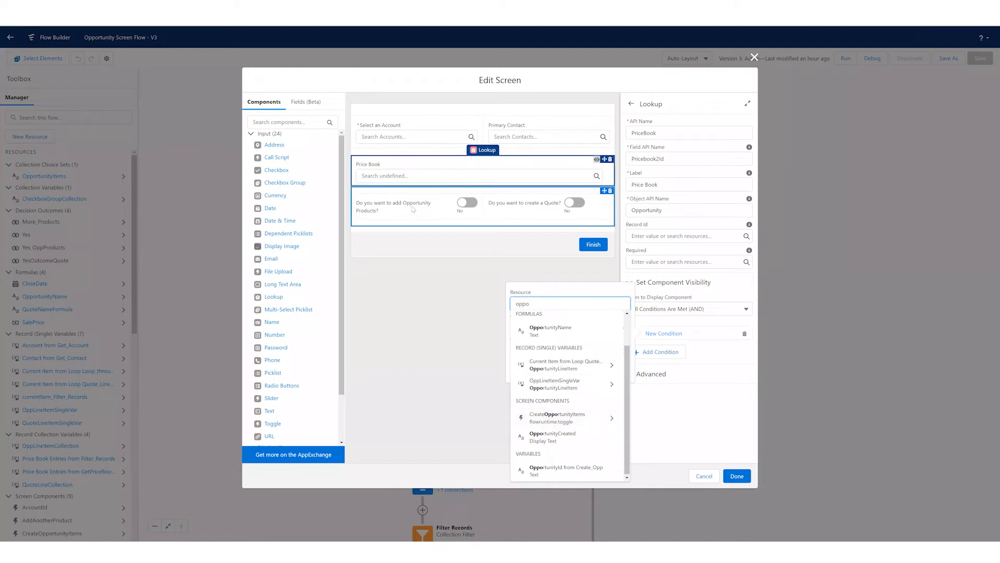
click(571, 421)
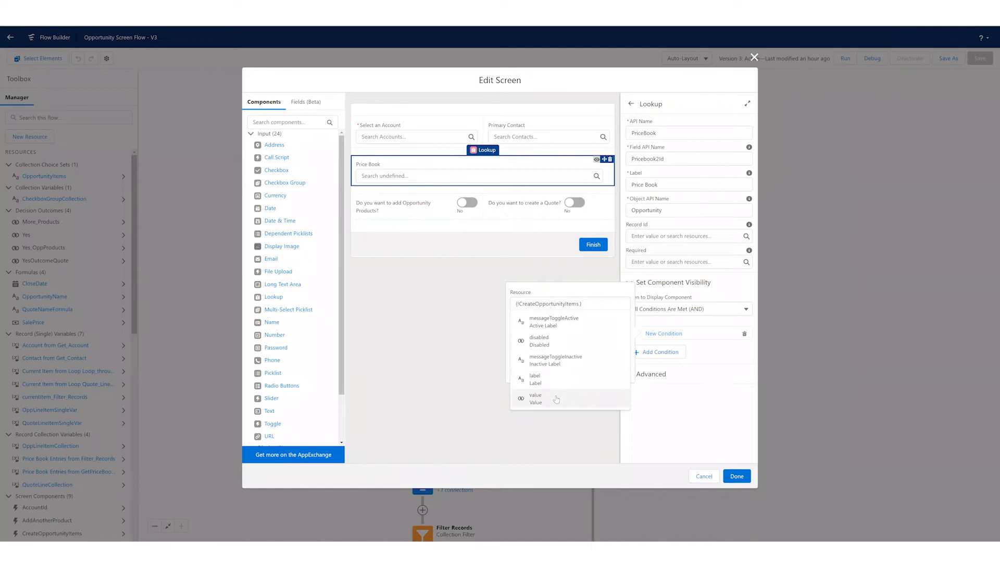
click(556, 399)
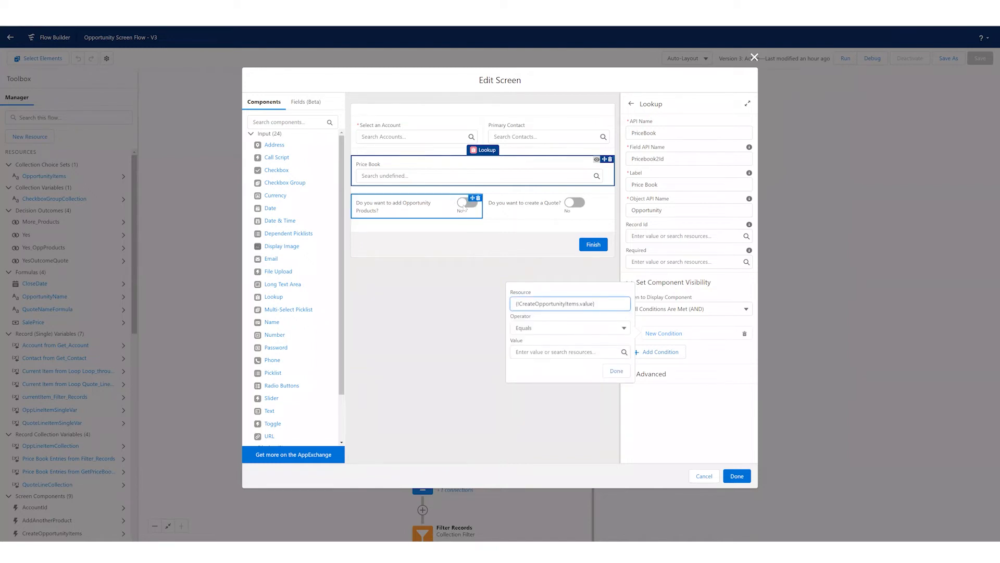
- Complete the Price Book visibility condition with the Equals operator and the global constant True, and return to the screen properties
click(531, 352)
text(Yes)
click(541, 341)
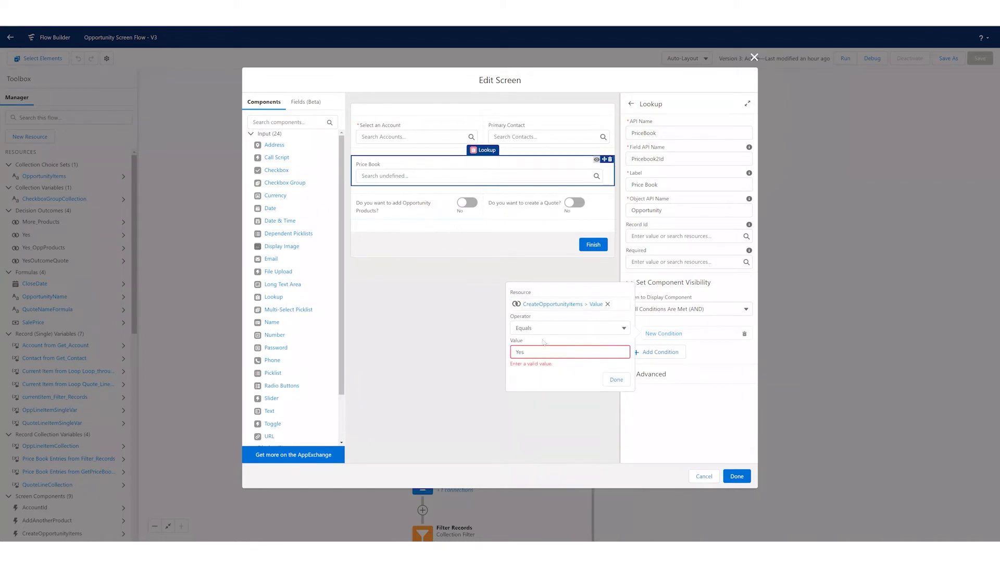
click(620, 380)
click(553, 351)
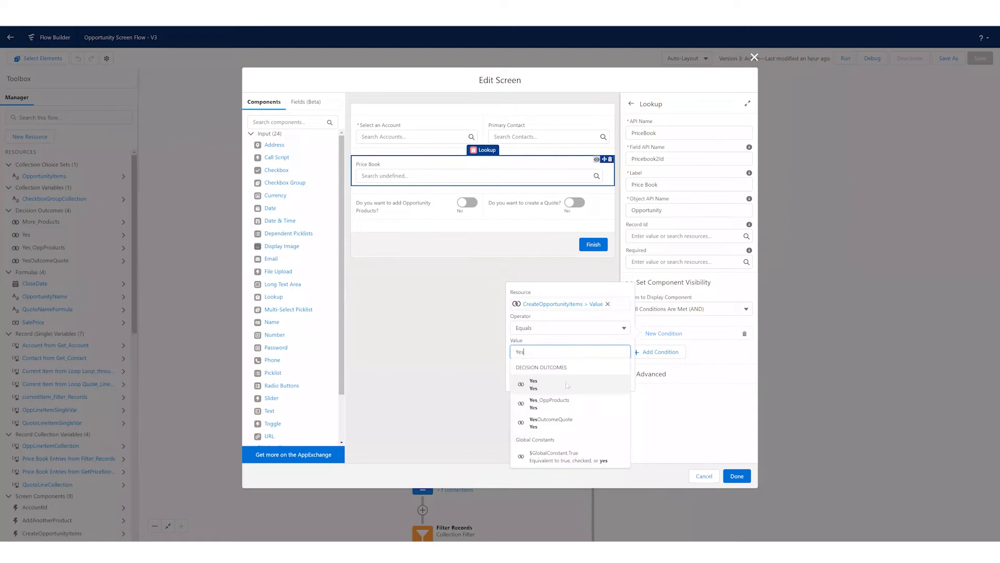
click(578, 460)
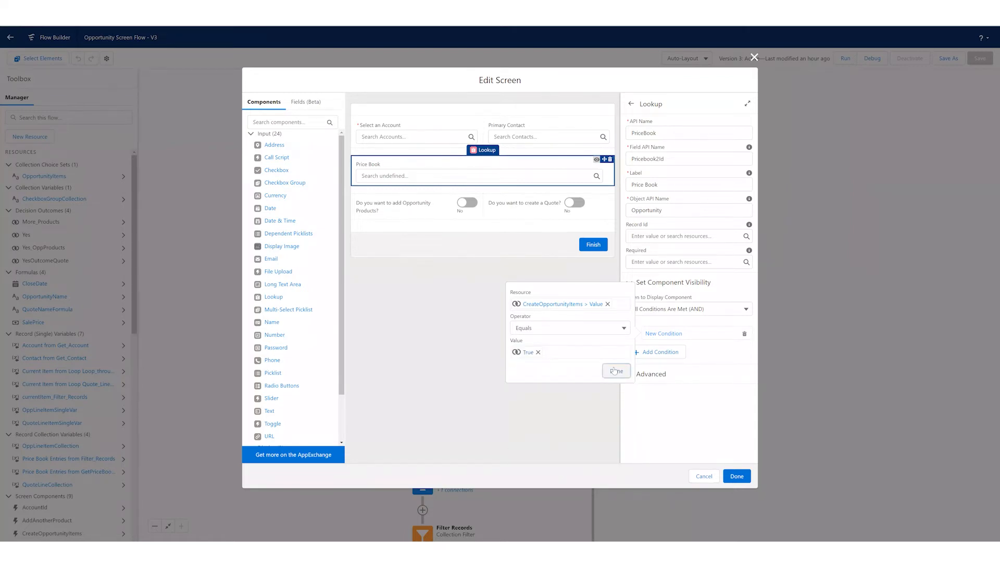
click(617, 371)
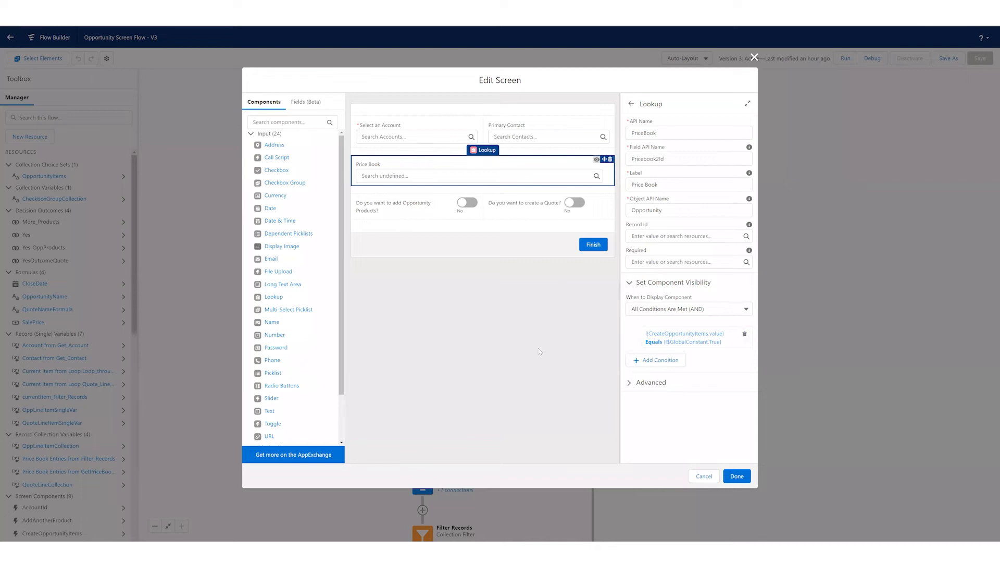
click(521, 339)
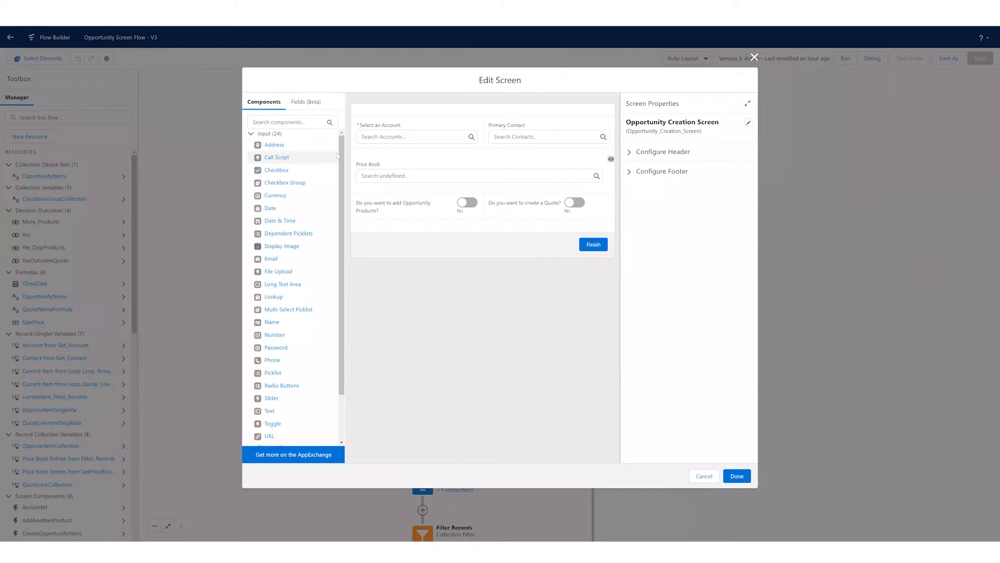
- Try out an Address component below the two toggles, viewing its advanced settings, and delete it
scroll(337, 141, down, 1)
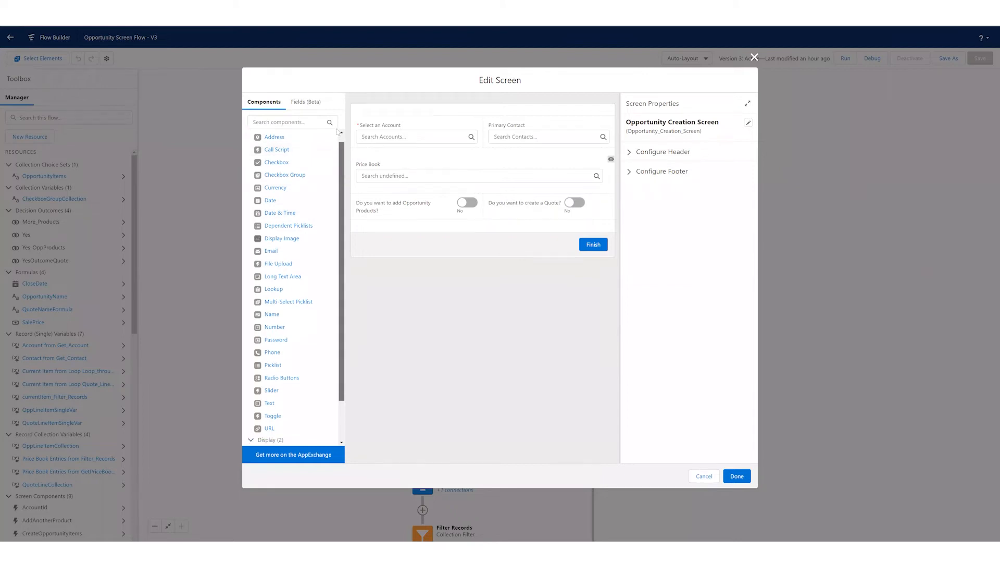
scroll(337, 132, up, 1)
drag(353, 188, 378, 226)
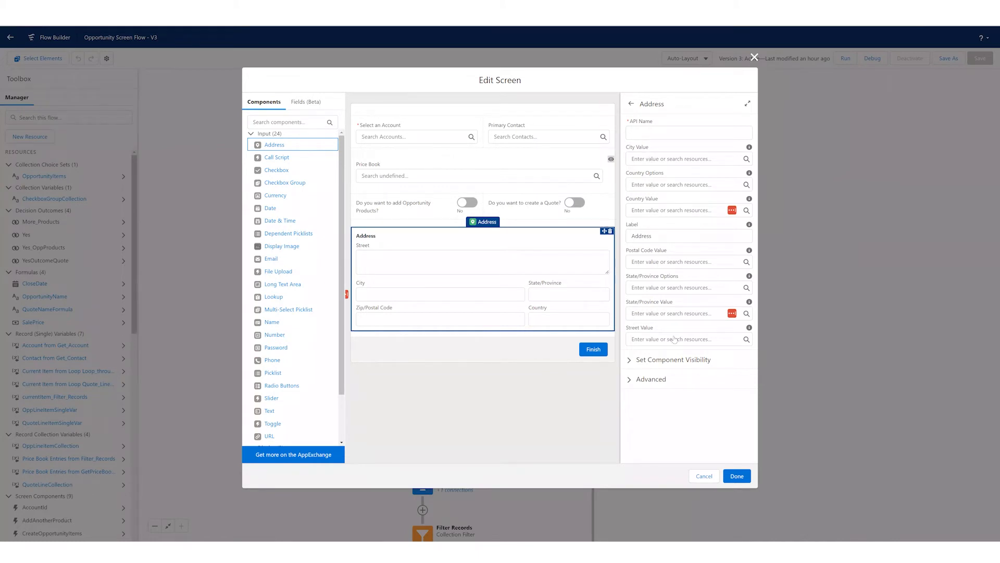
click(662, 380)
scroll(688, 375, down, 1)
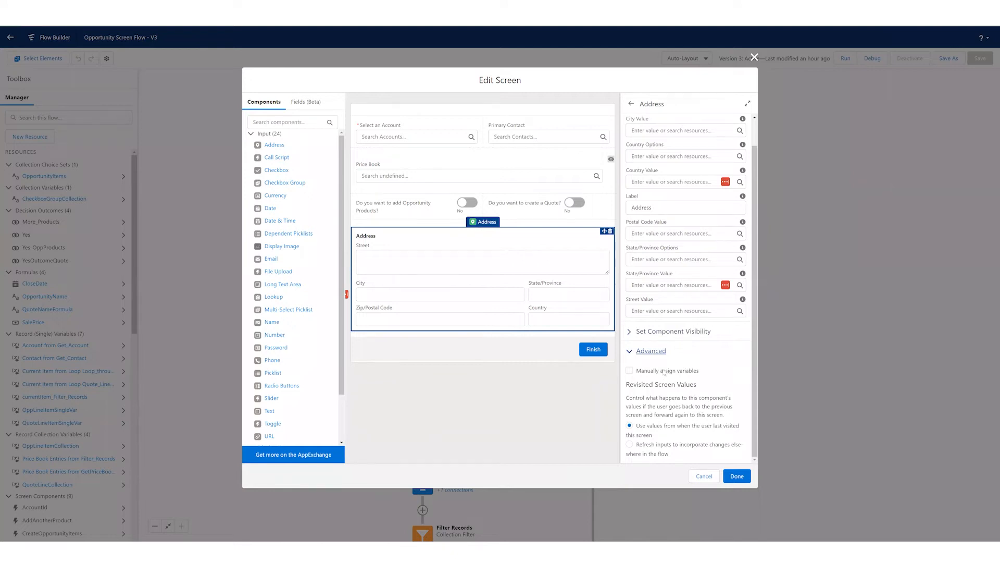
scroll(666, 303, up, 1)
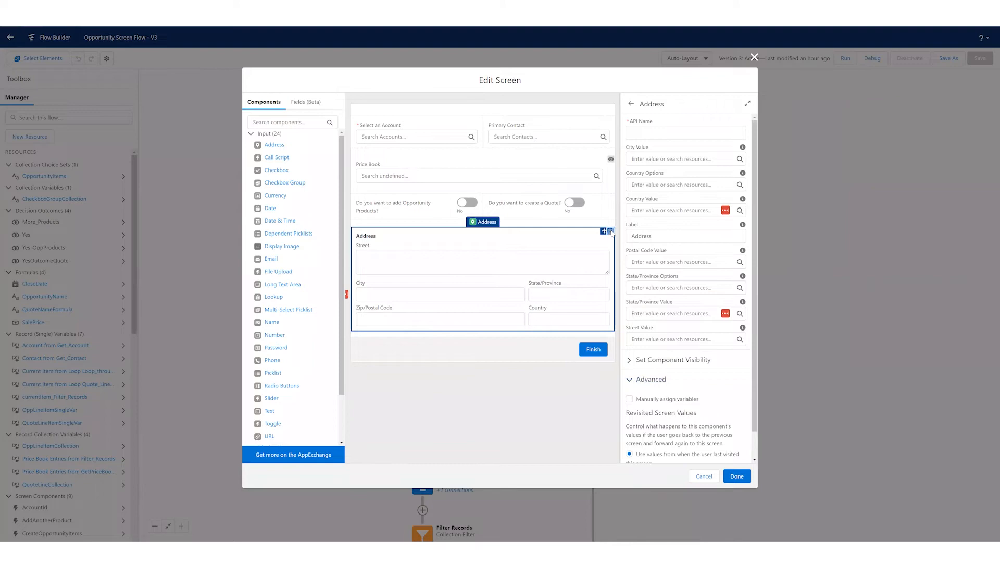
click(611, 231)
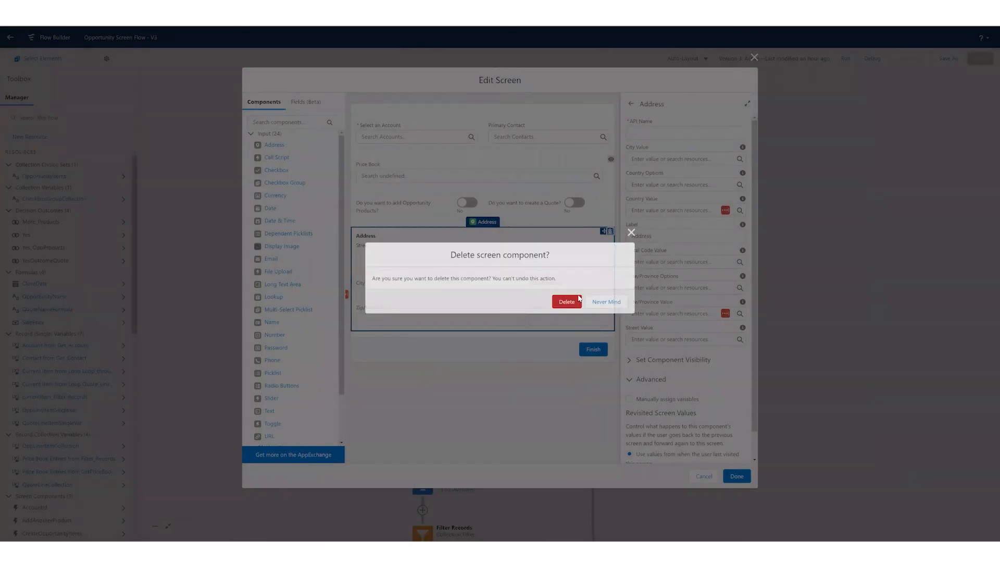
click(578, 299)
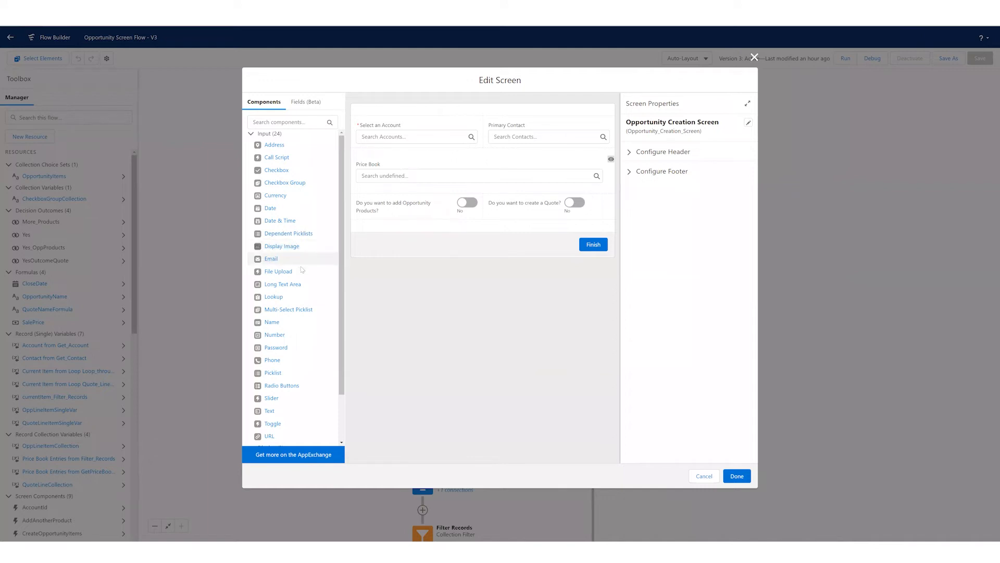
- Try out a File Upload component below the two toggles, reviewing its Related Record ID and Uploaded File Names settings, and delete it
scroll(284, 250, down, 1)
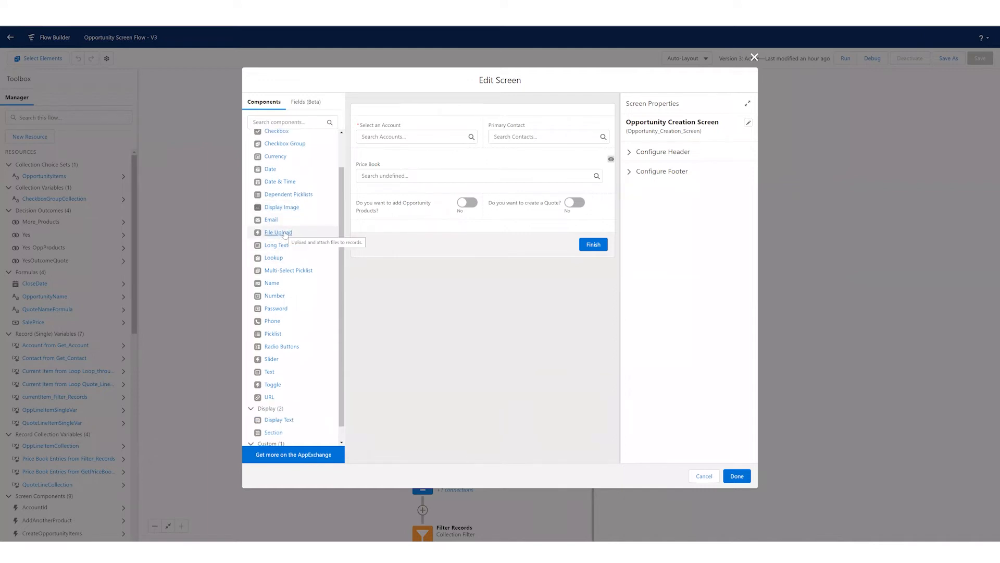
drag(281, 235, 429, 245)
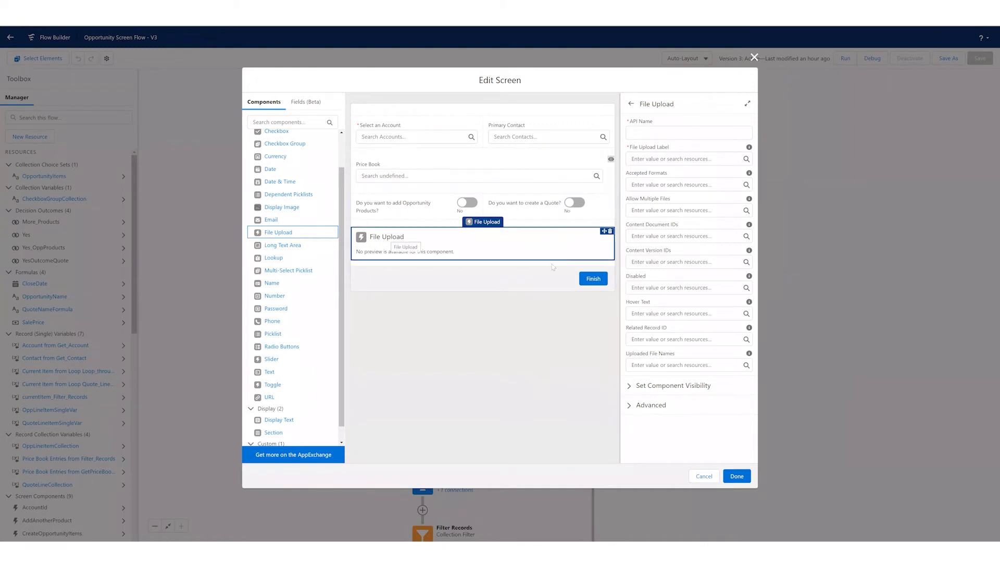
drag(635, 327, 667, 330)
click(657, 328)
click(613, 330)
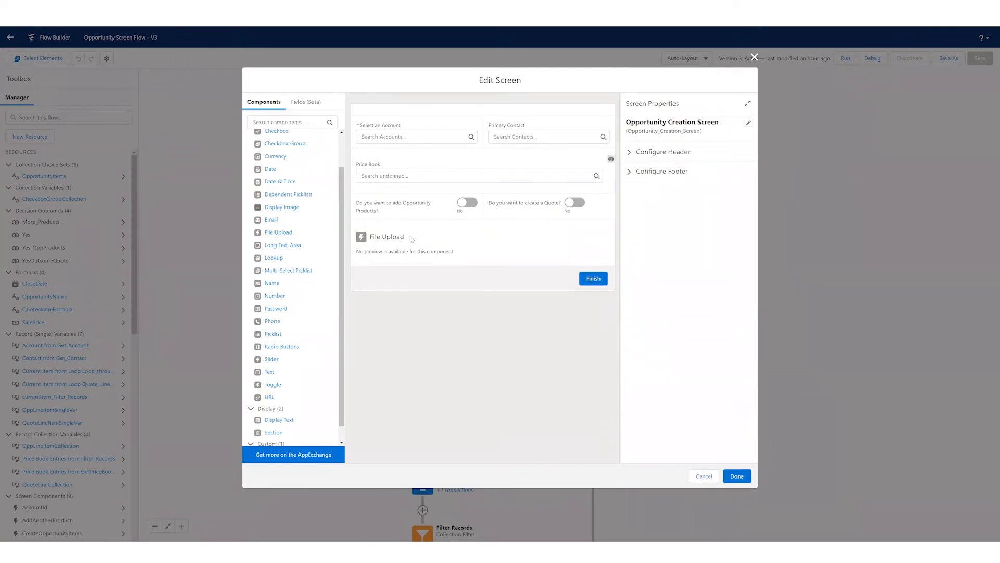
click(431, 240)
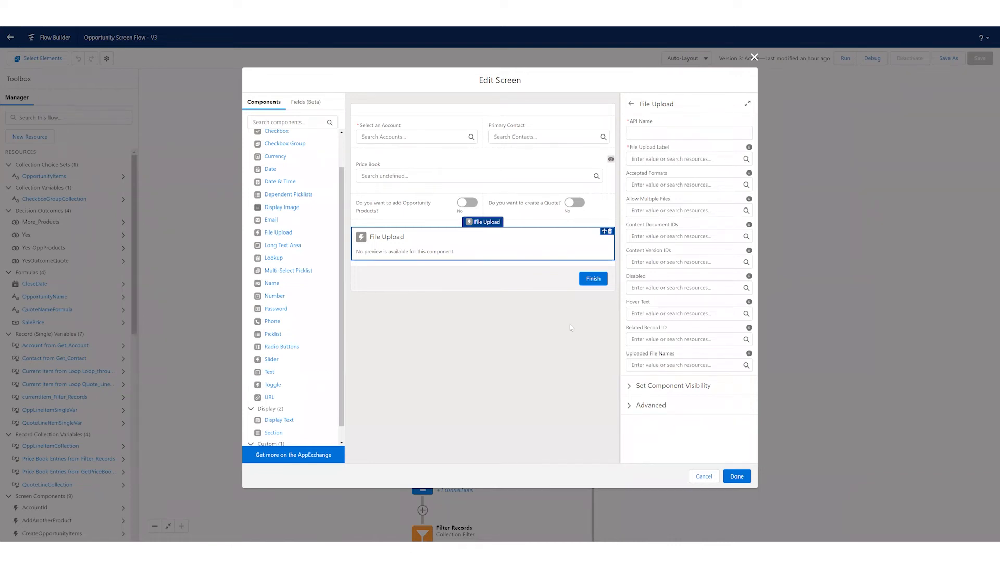
drag(627, 357, 671, 355)
click(610, 232)
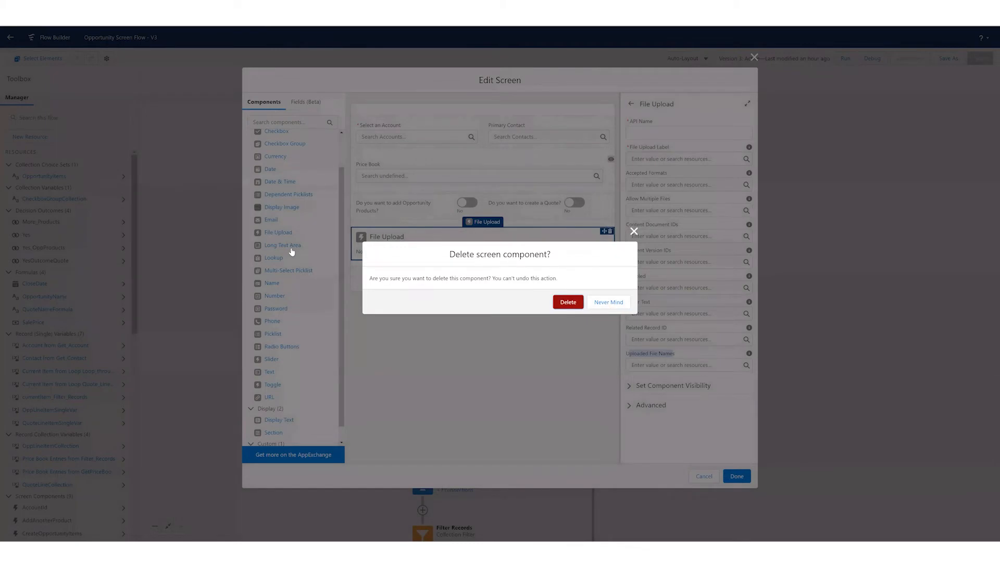
key(Return)
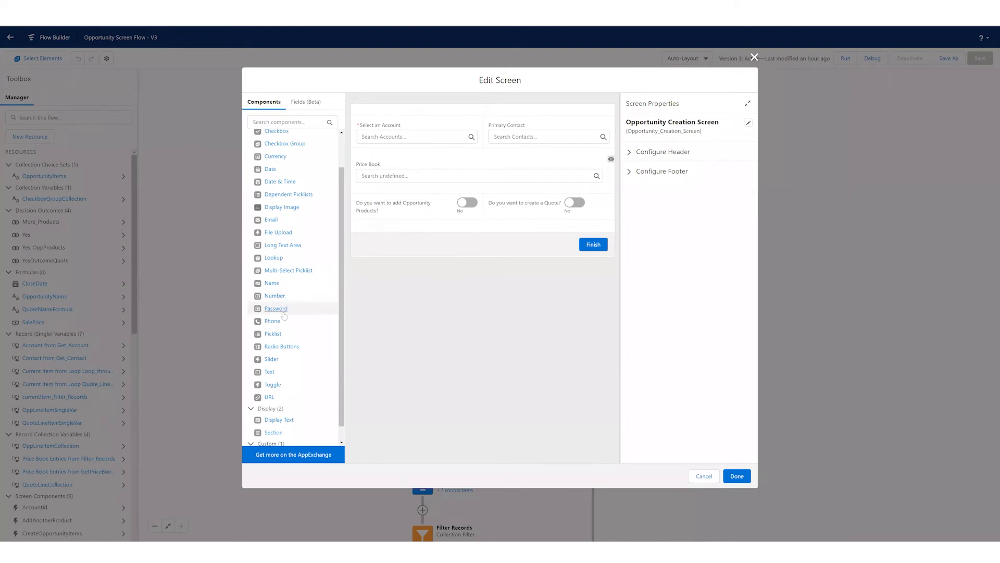
- Add Password, Slider and Display Text components in that order below the two toggles
drag(284, 315, 457, 236)
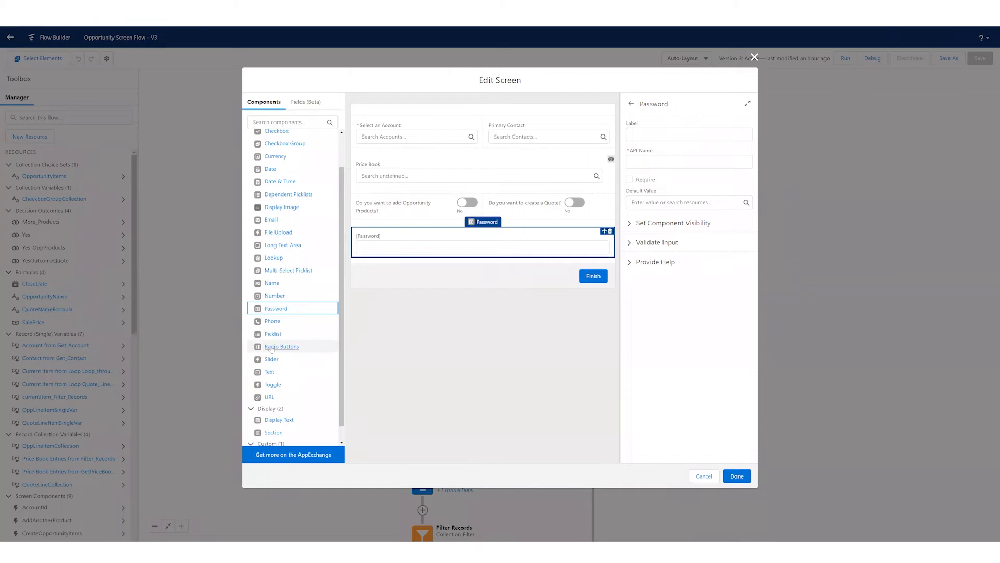
drag(271, 363, 392, 272)
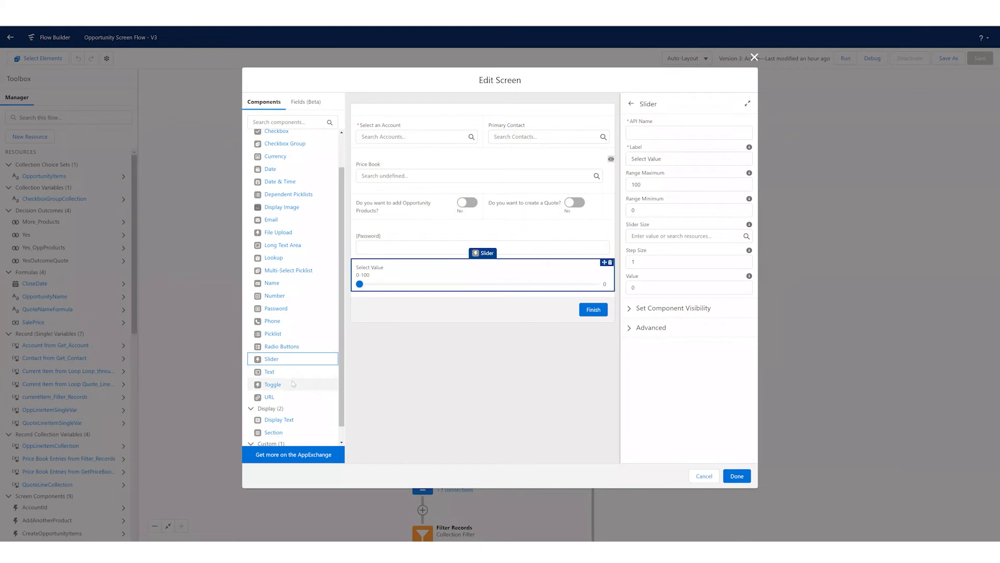
scroll(291, 382, down, 1)
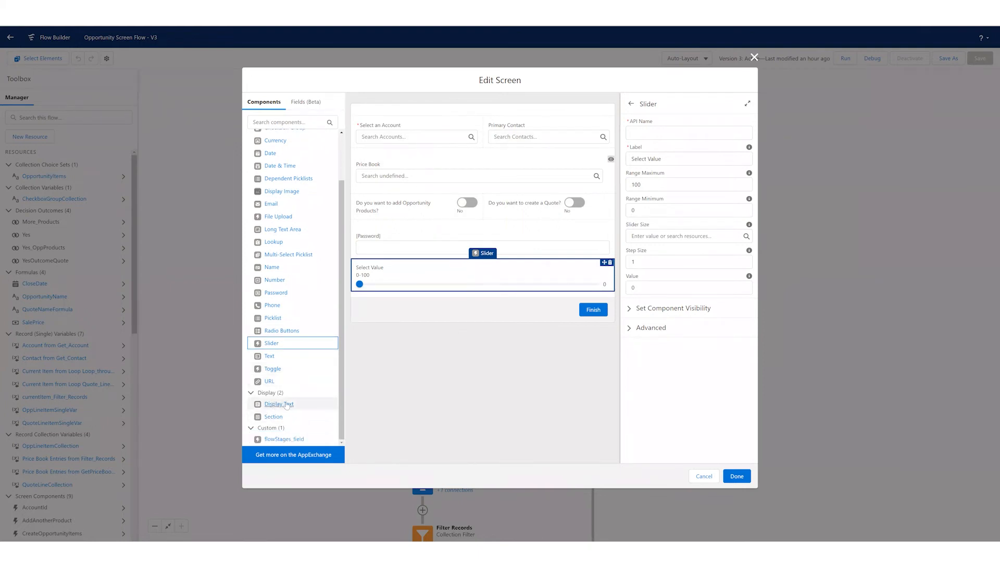
drag(278, 406, 400, 289)
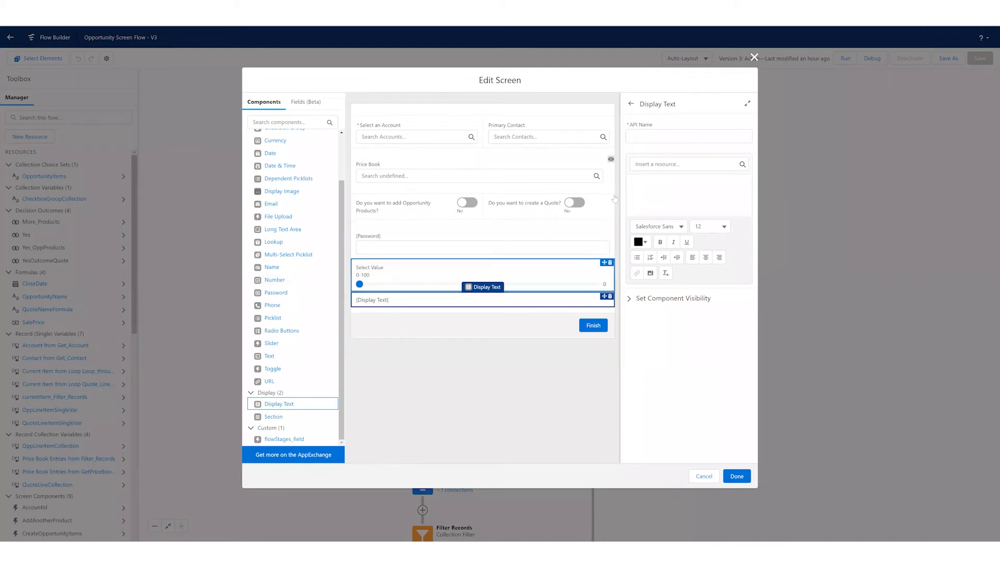
click(648, 187)
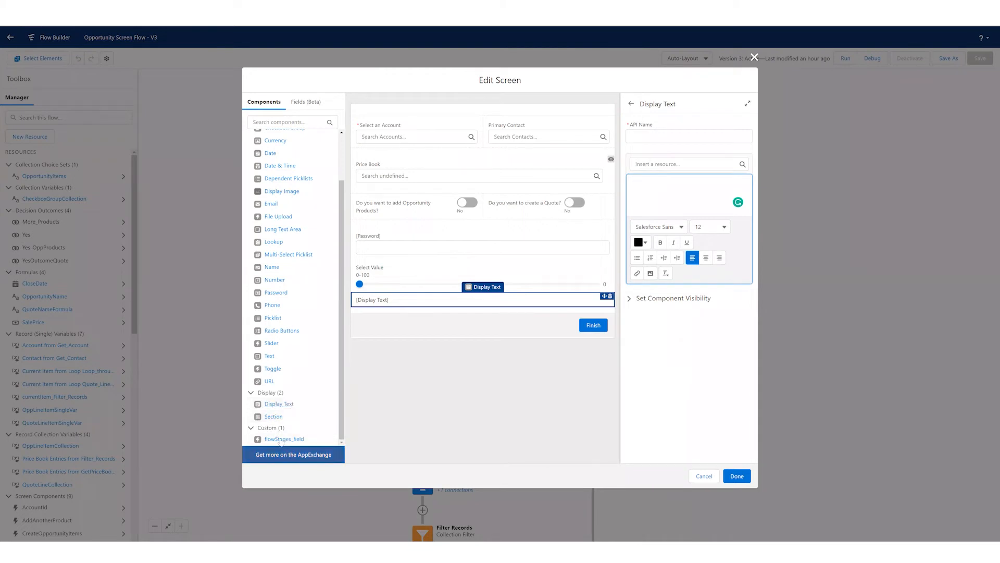
- Try placing the custom flowStages_field component above the Account and Primary Contact lookups, and delete it
drag(280, 442, 371, 131)
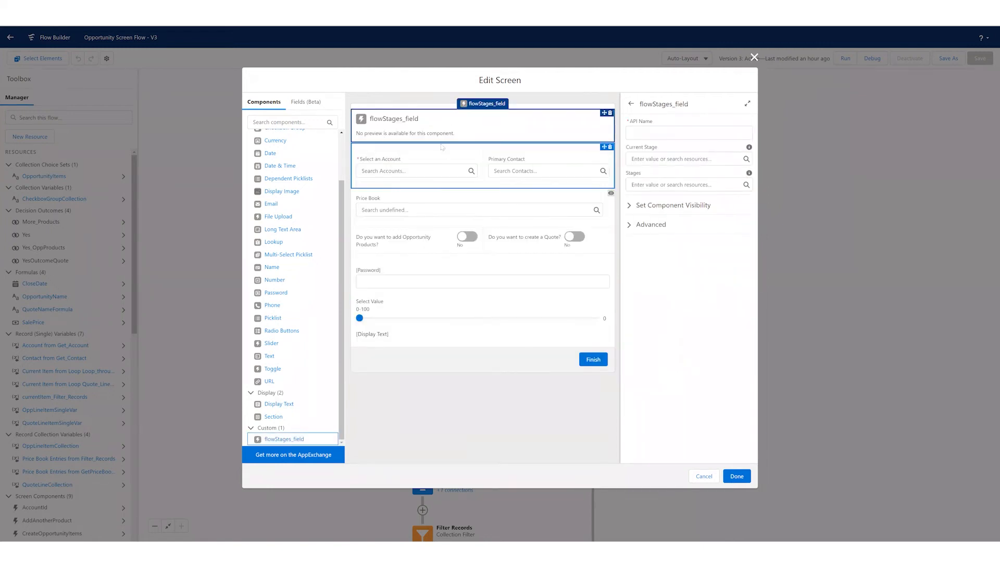
click(610, 113)
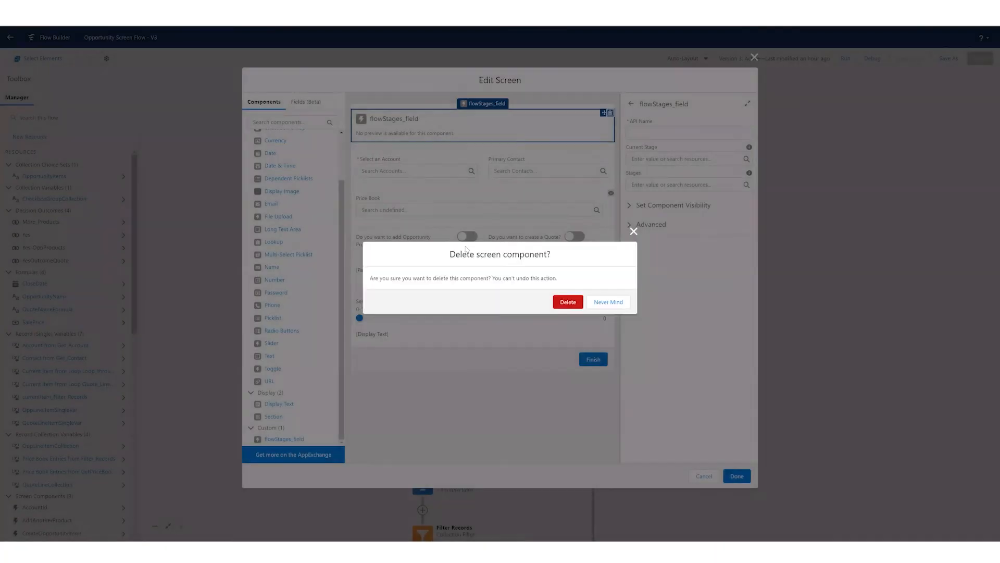
click(566, 302)
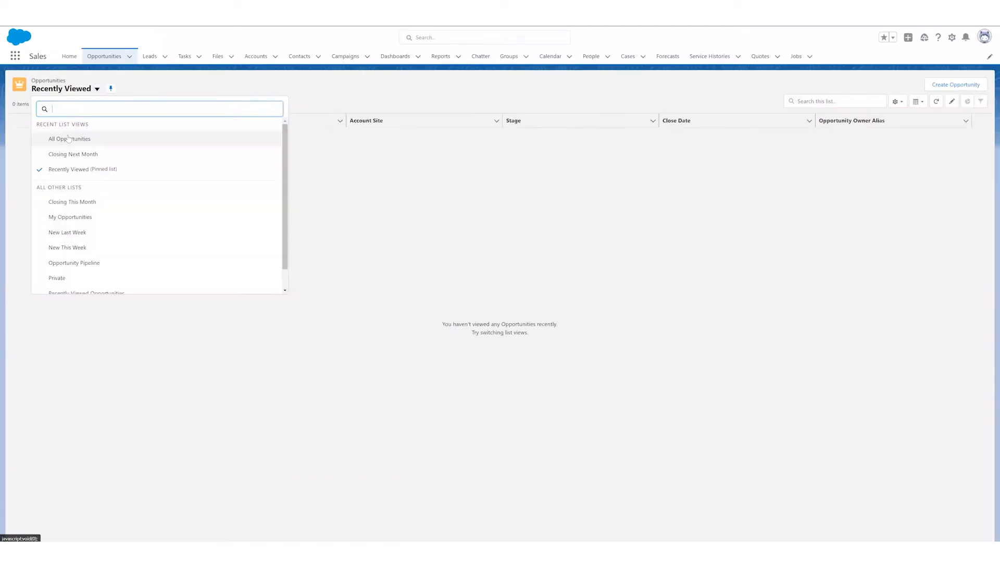
- In the Salesforce Sales app, show the My Opportunities list view and open the Blues Entertainment Corp. opportunity
click(64, 217)
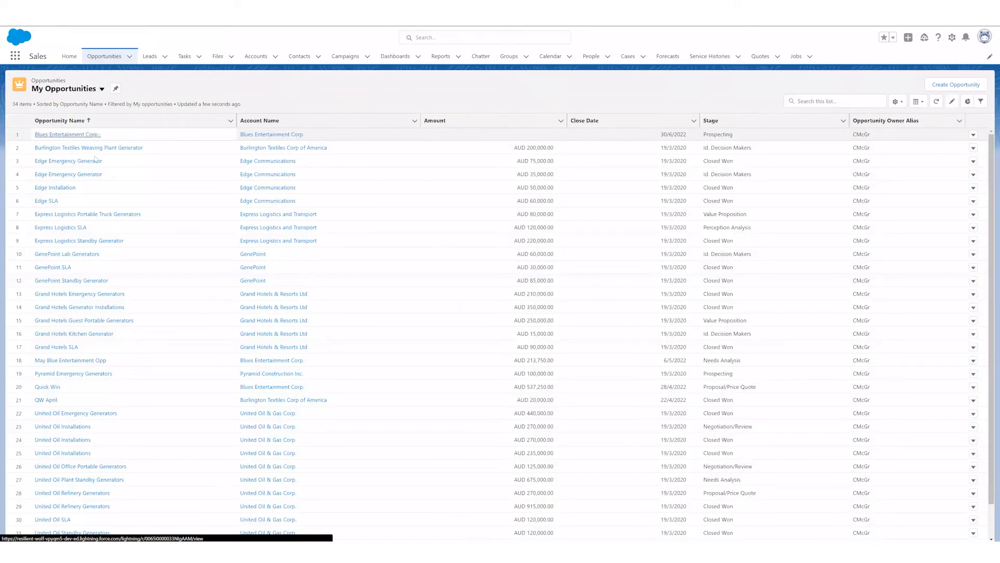
click(69, 139)
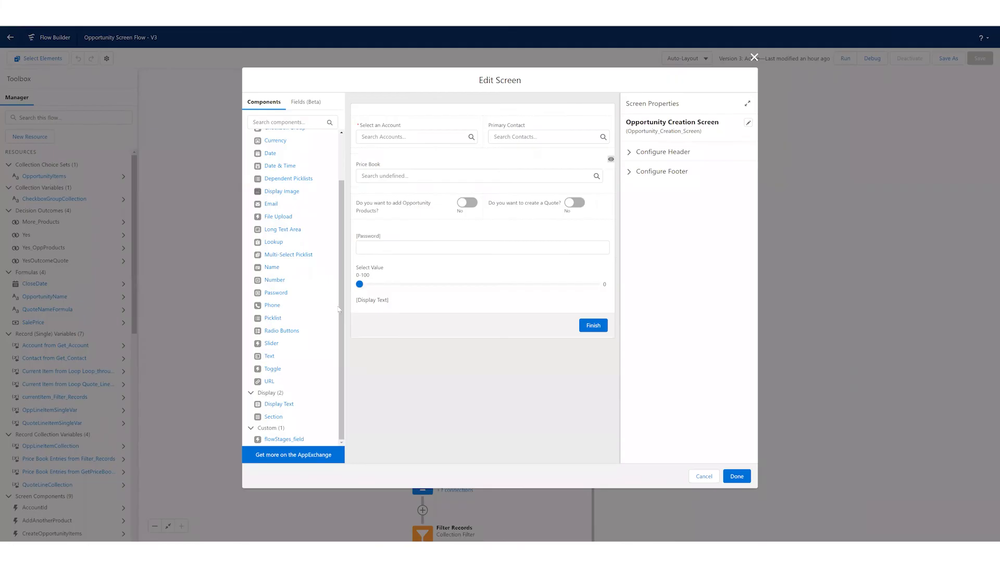
- Discard the trial component edits, then reopen the Opportunity Creation Screen to review its original layout and close it without changes
click(704, 476)
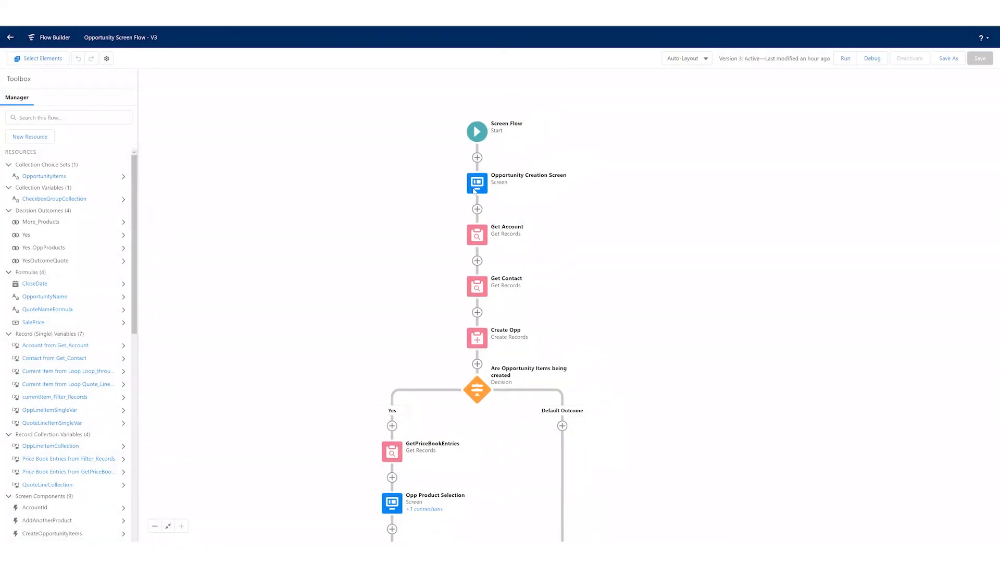
click(475, 185)
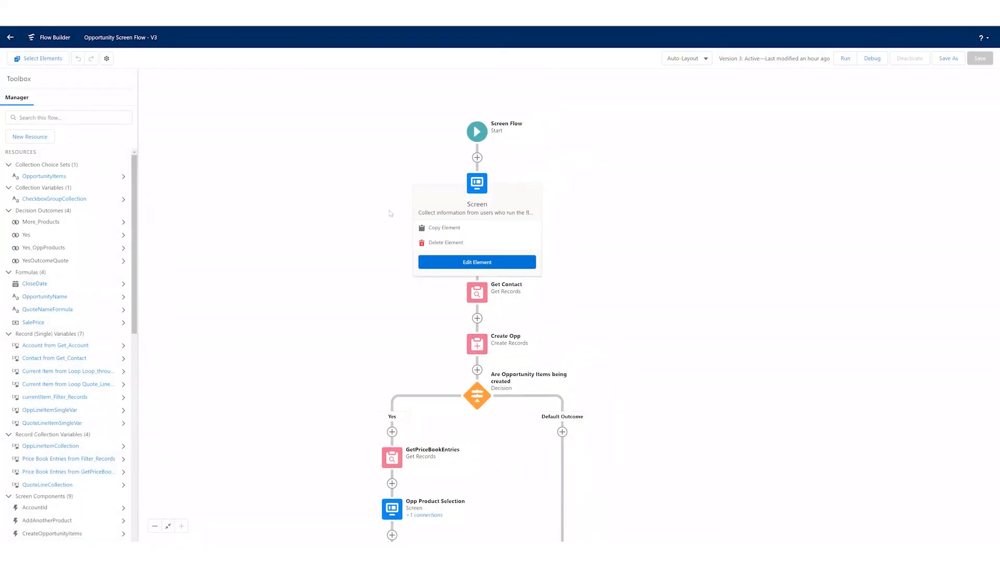
click(475, 261)
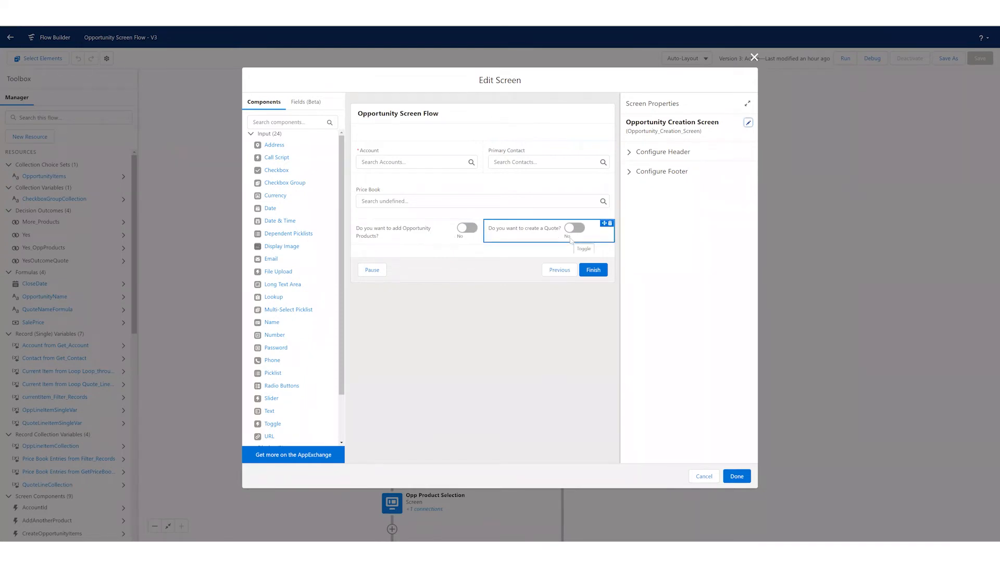
click(715, 480)
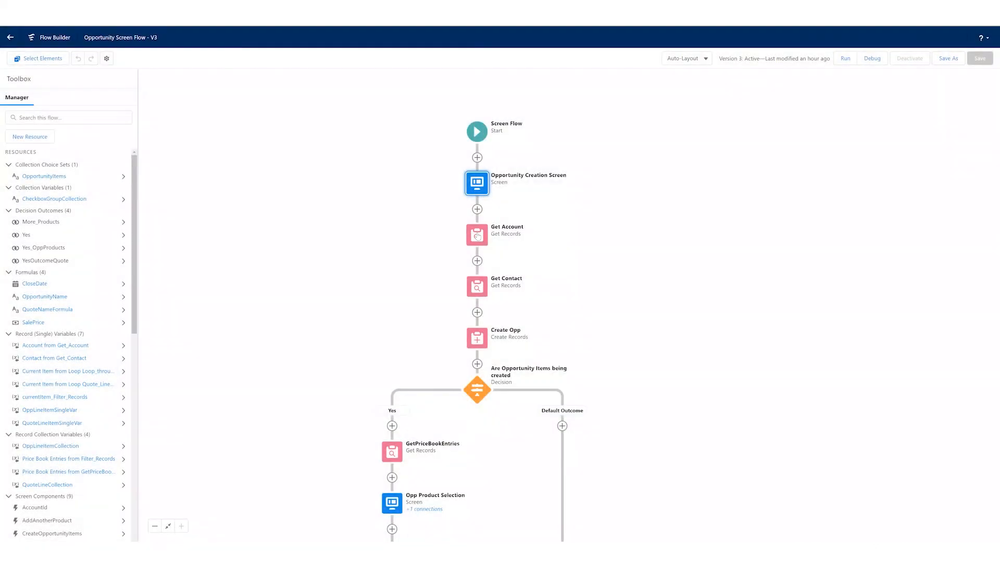
- In the Get Account element, try storing chosen fields automatically, followed by the advanced variable assignment option with field values in separate variables
double_click(477, 236)
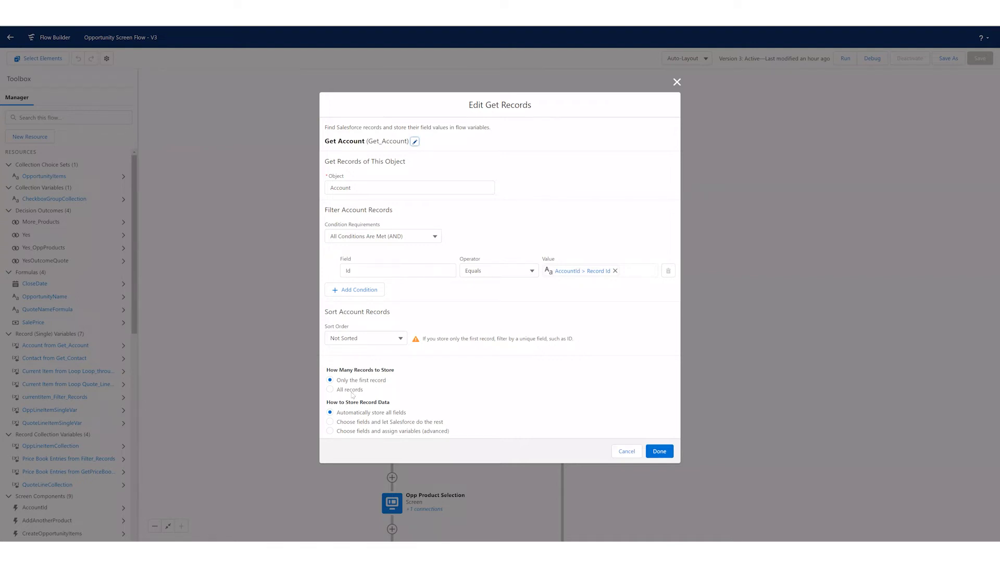
click(354, 423)
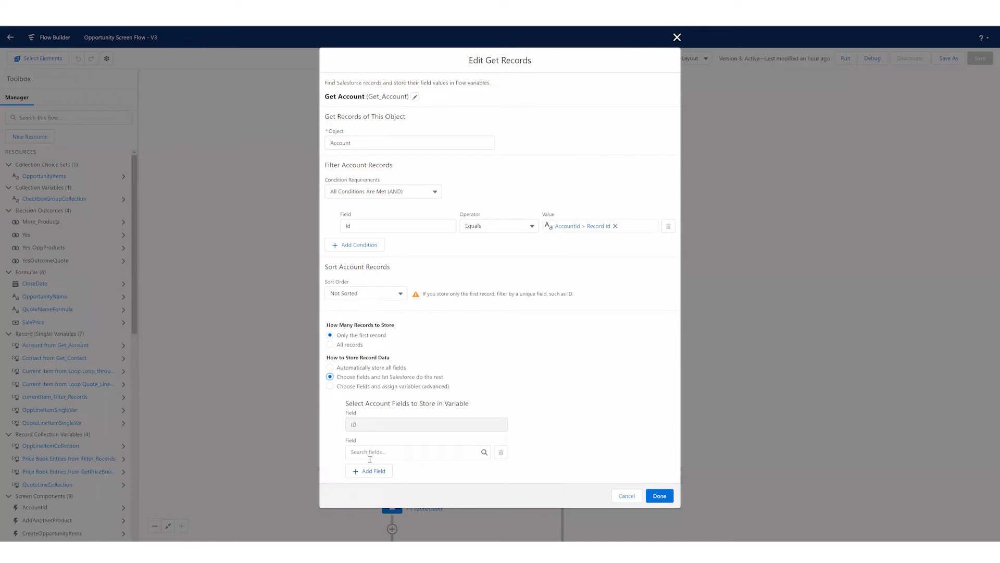
click(329, 386)
scroll(397, 398, down, 1)
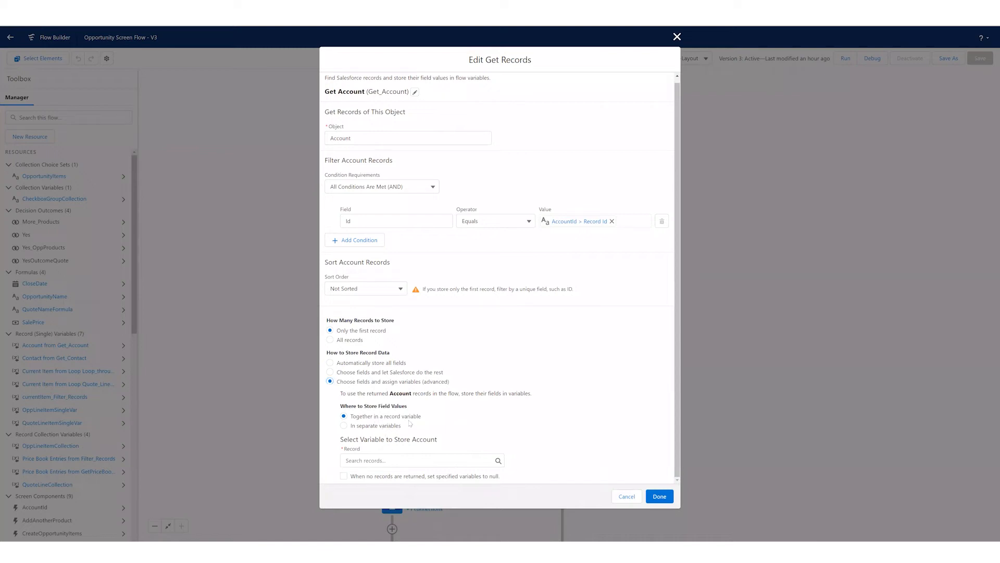
click(374, 425)
scroll(417, 438, down, 1)
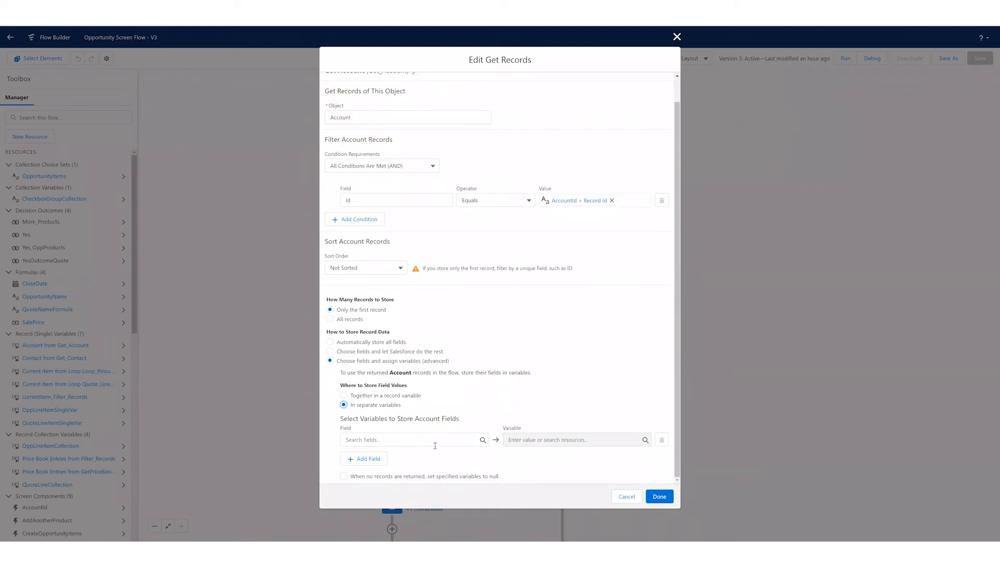
scroll(512, 405, up, 1)
scroll(429, 406, down, 1)
- Return Get Account to automatically storing all fields, delete the manual variable assignments, and accept the element
click(330, 342)
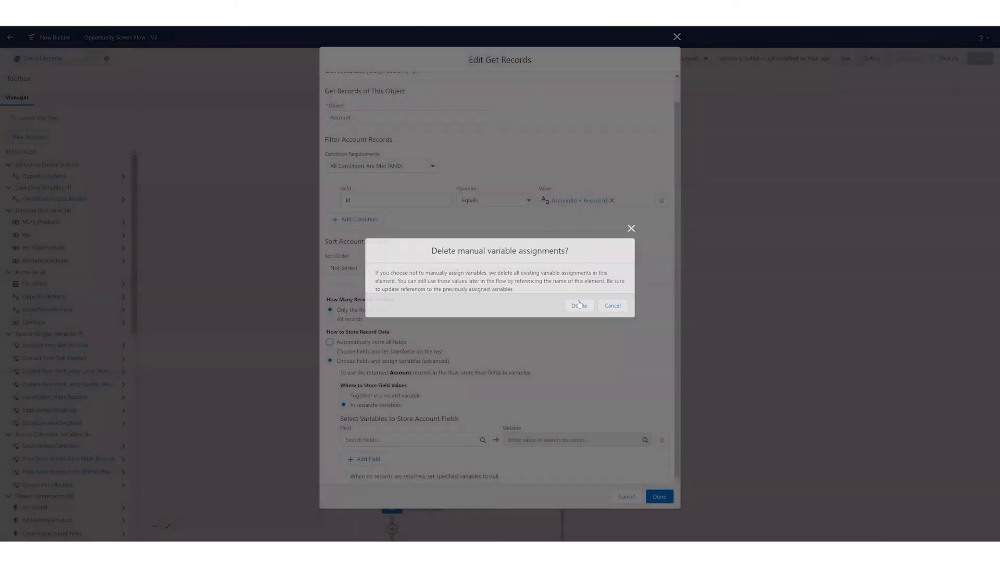
key(shift+Tab)
key(Return)
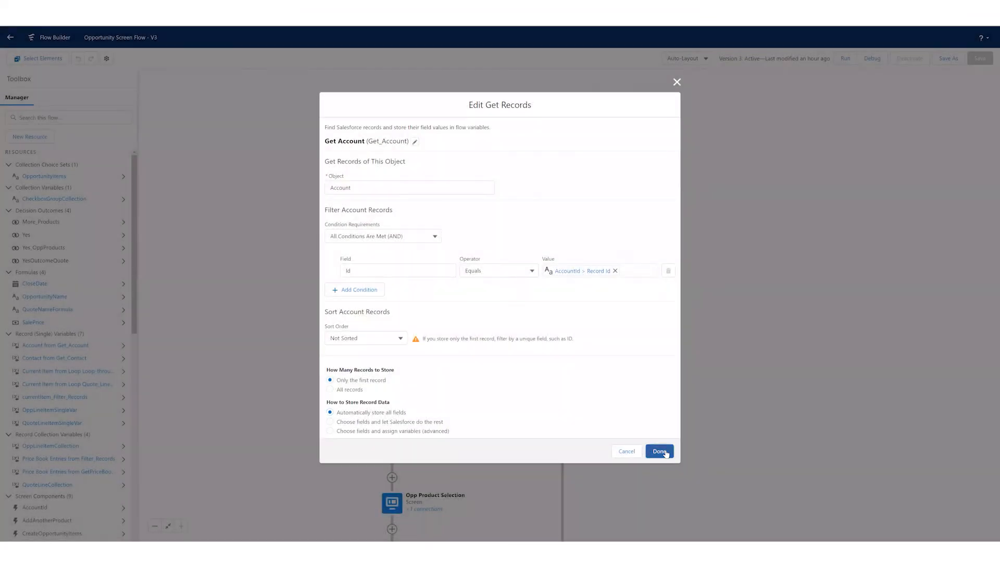
click(660, 451)
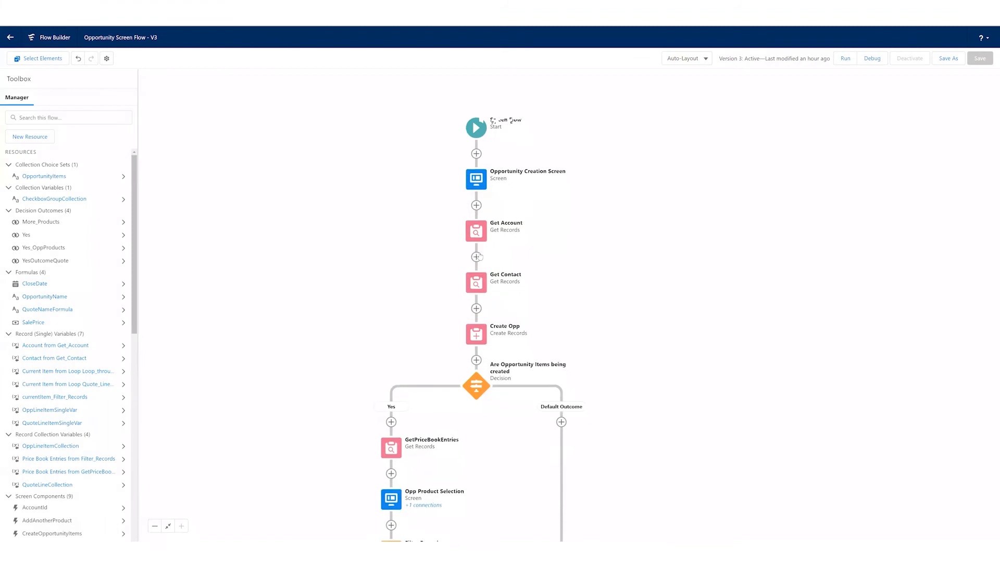
- Review the Get Contact element's object, Id filter condition and record storage settings, and close it
click(479, 256)
click(472, 346)
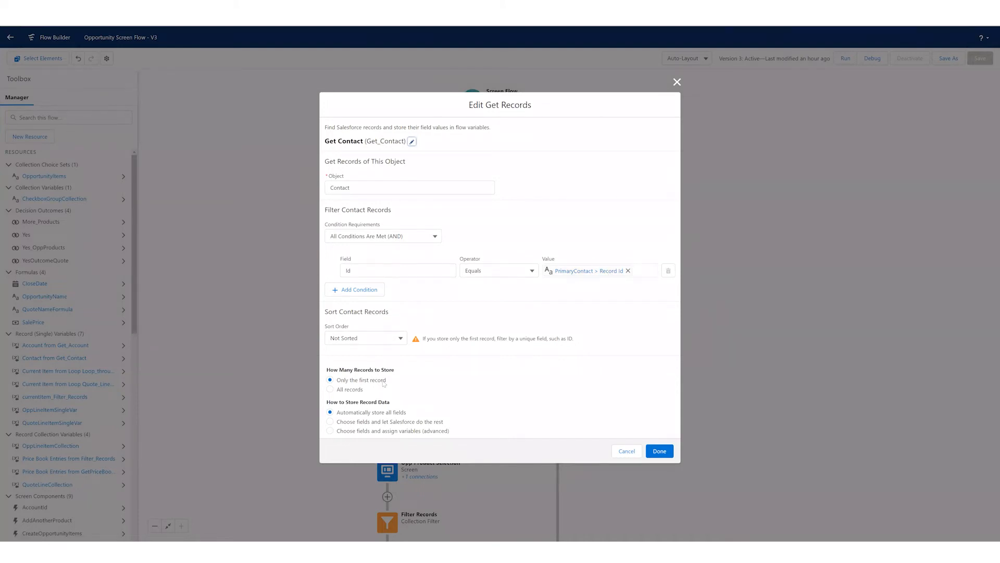
click(656, 455)
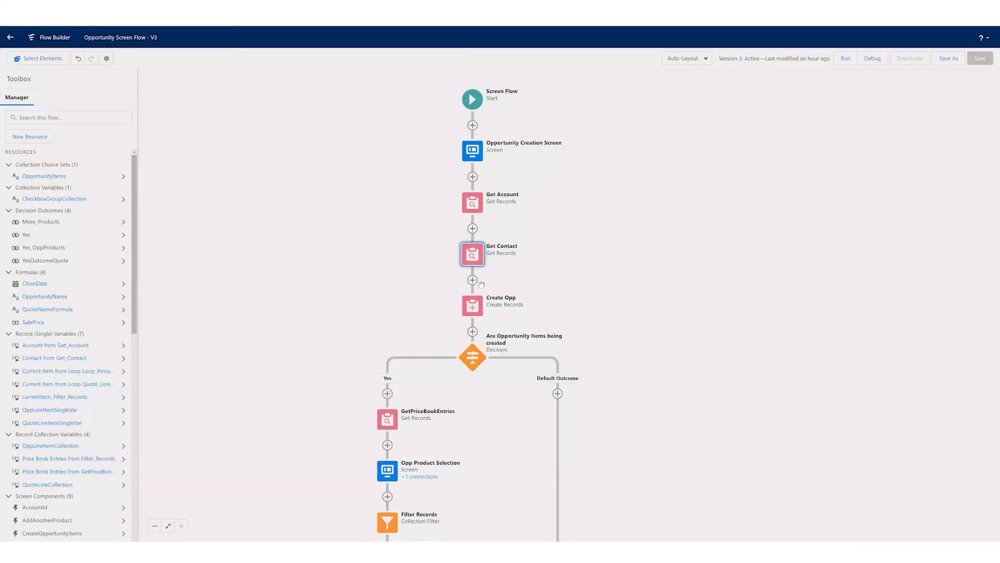
- Review the Create Opp element's record creation options and opportunity field values, and close it without changes
drag(482, 308, 477, 284)
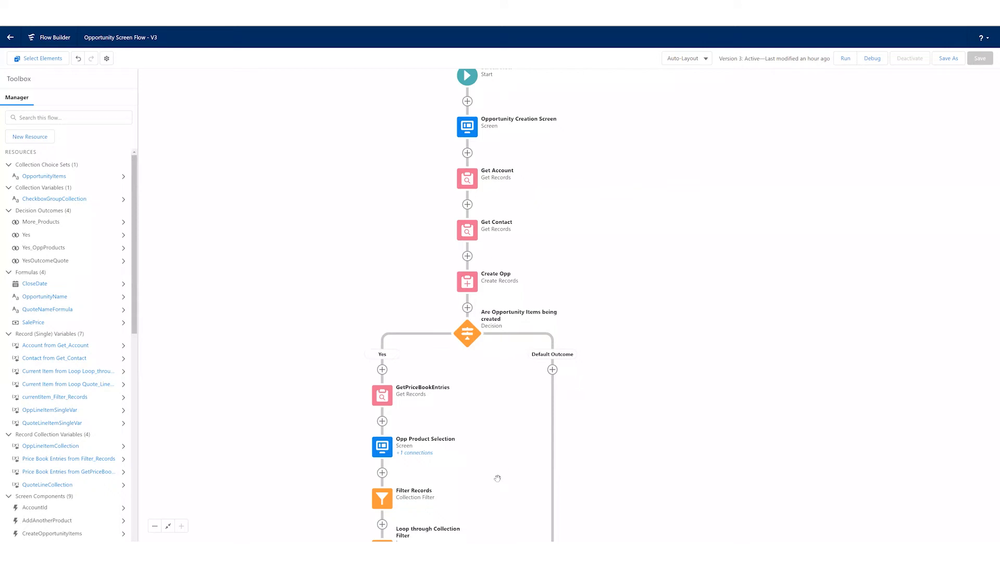
click(464, 283)
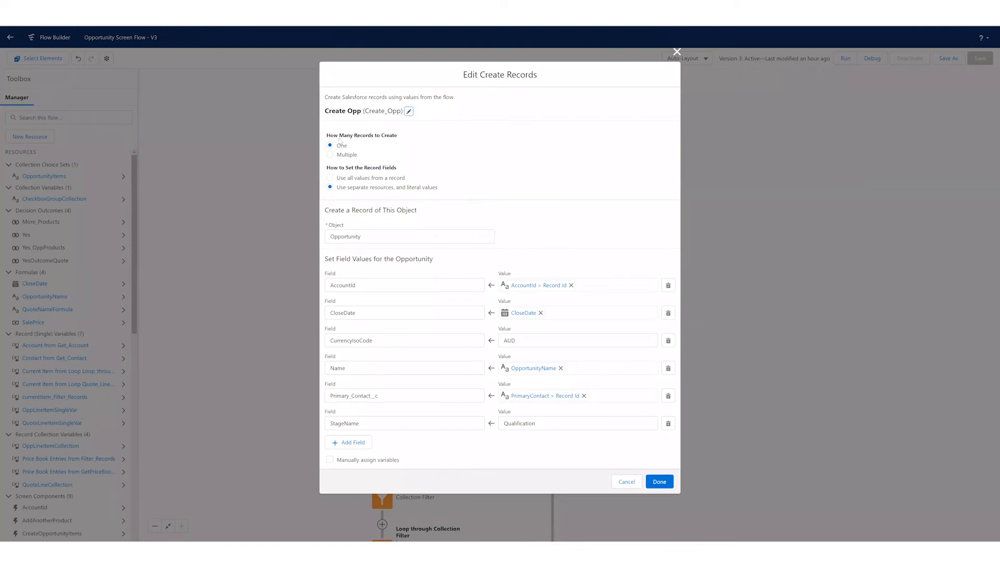
click(627, 481)
- Try adding a Create Records element between Get Contact and Create Opp, searching the record variables for "opp" and clearing the search
click(467, 258)
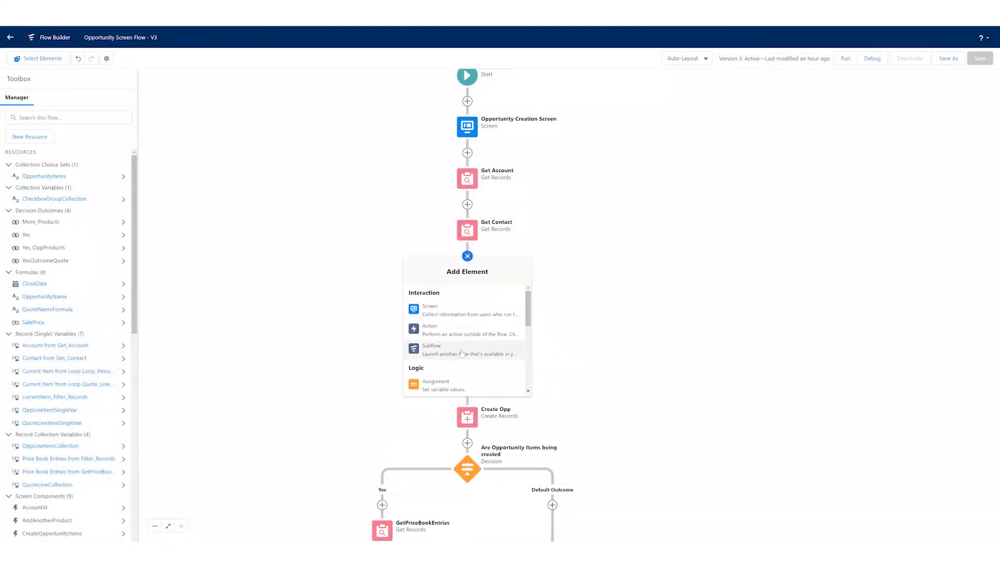
scroll(460, 356, down, 3)
click(458, 345)
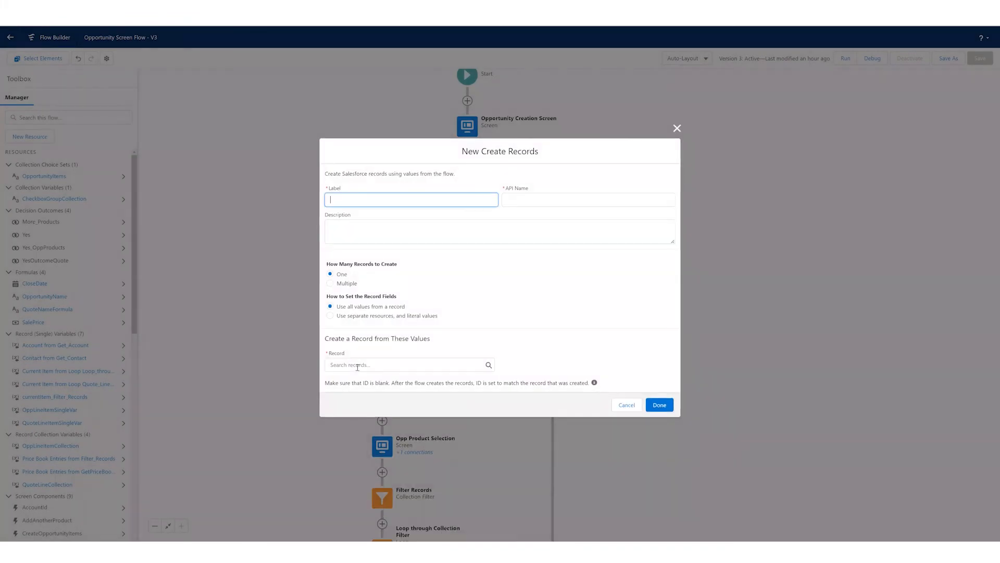
click(358, 365)
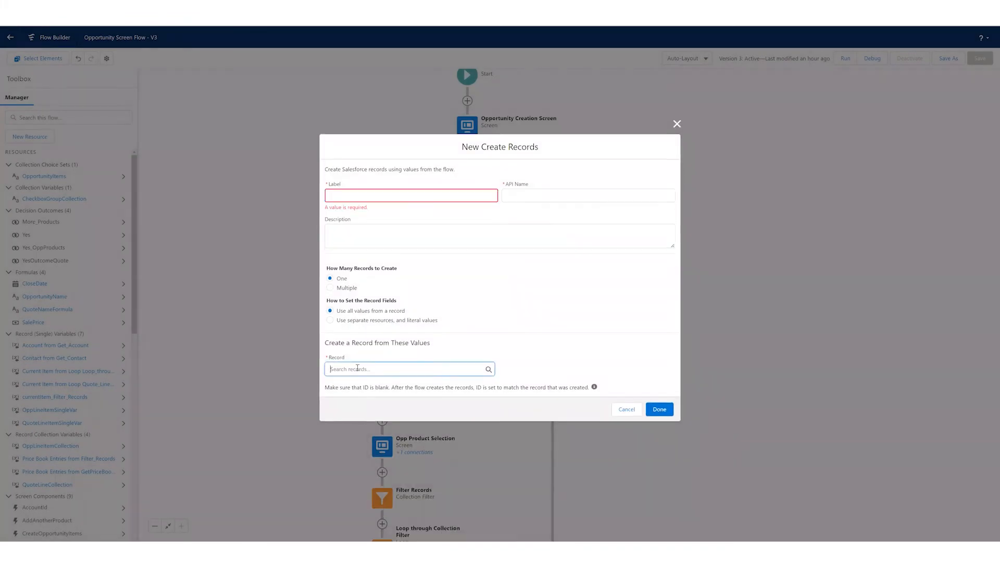
text(opp)
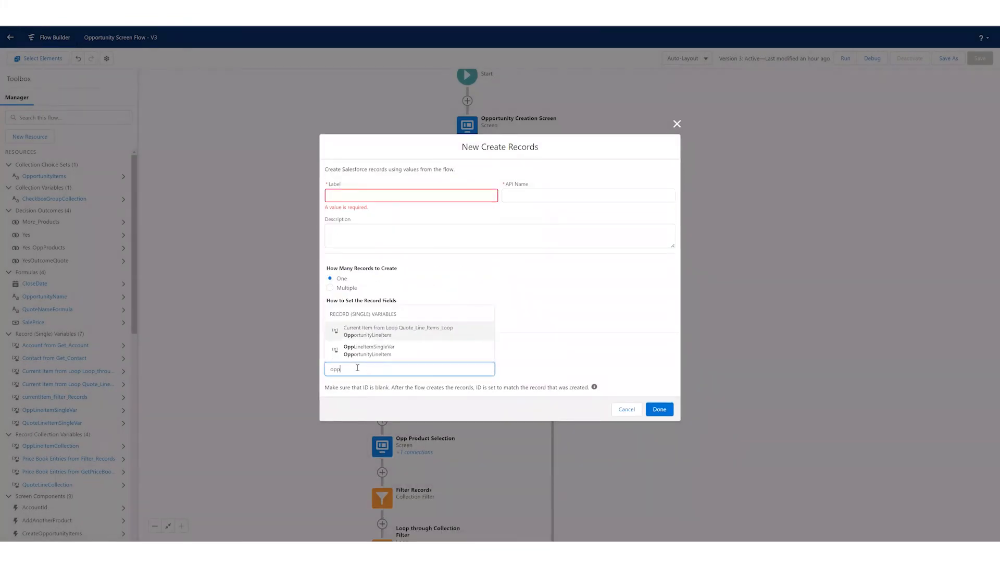
click(386, 281)
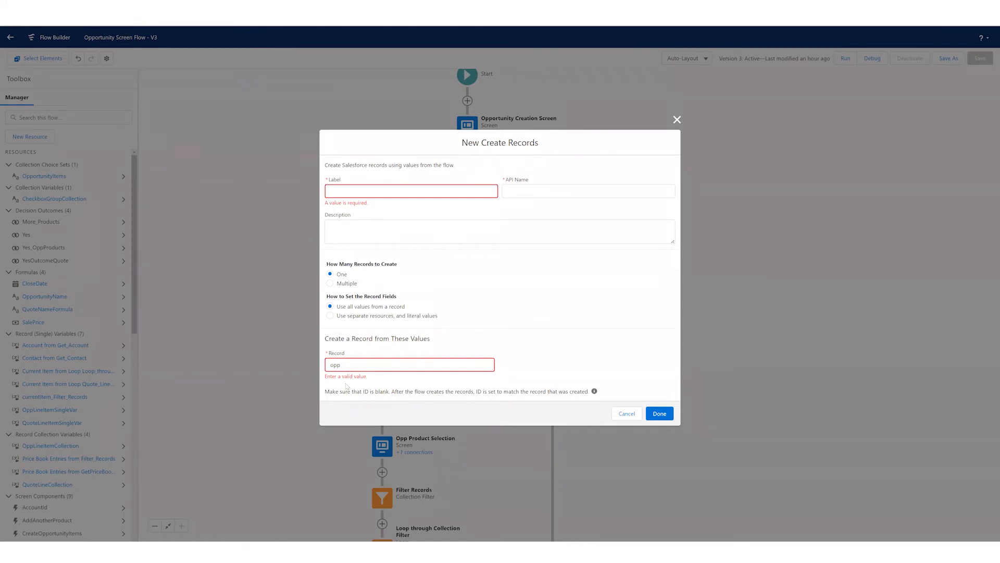
drag(342, 365, 332, 365)
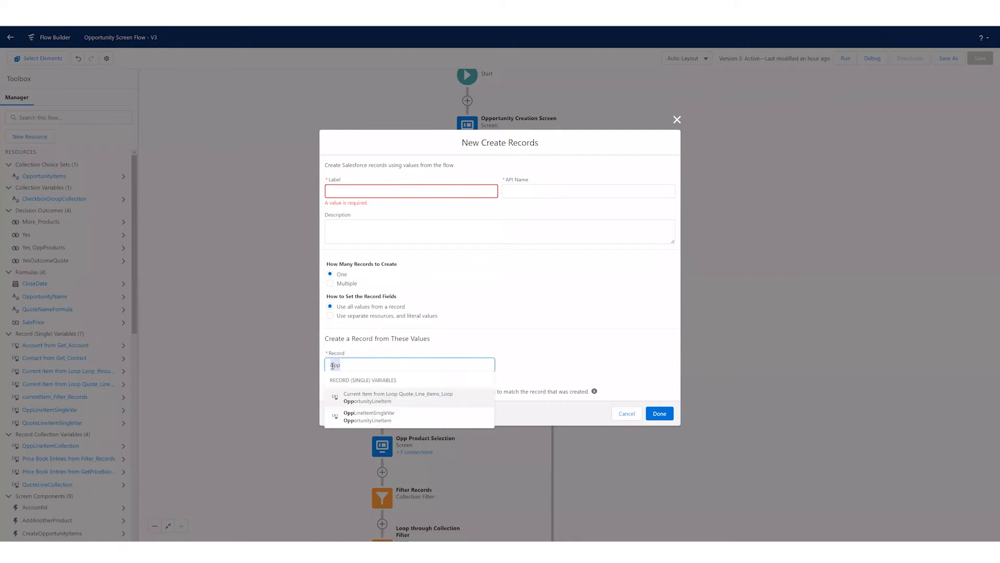
key(BackSpace)
click(501, 275)
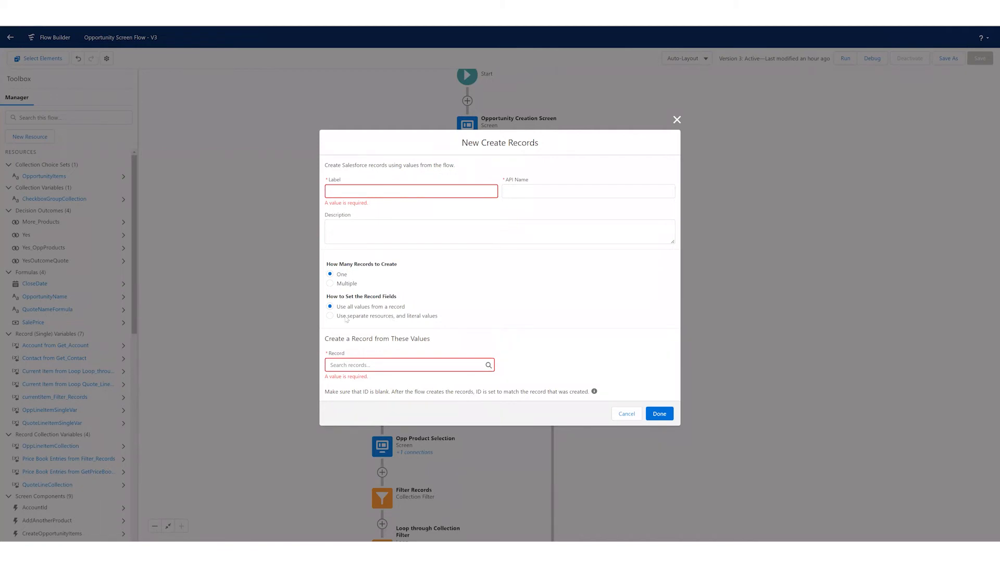
- Try using separate resources and literal values with the Opportunity object, look through its available fields, and cancel the new Create Records element
click(410, 316)
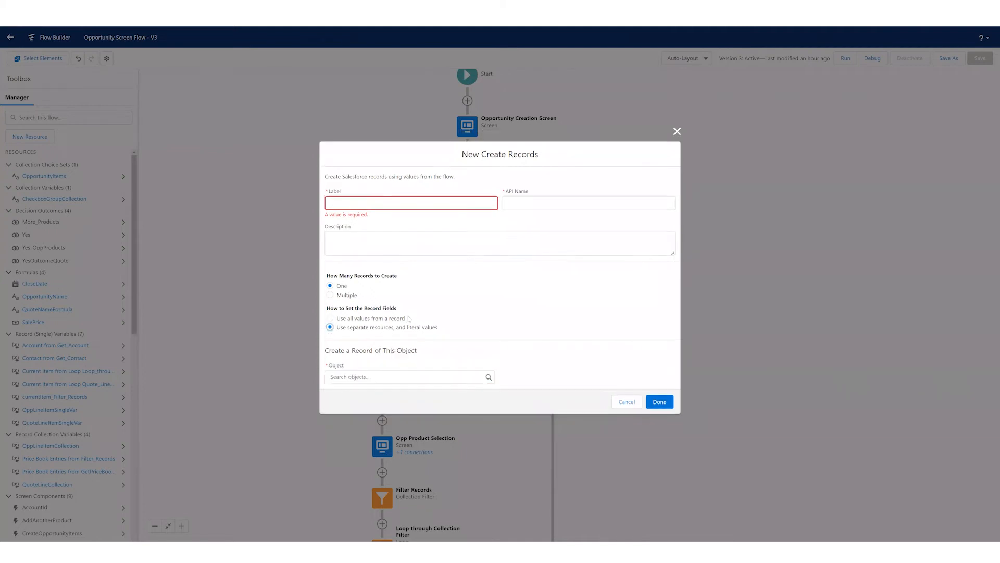
click(393, 375)
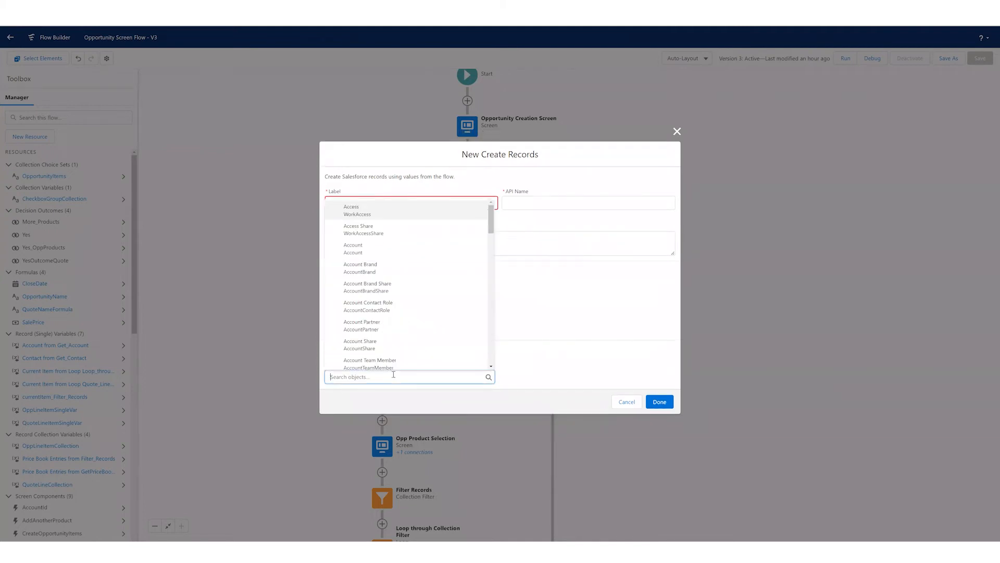
text(oppo)
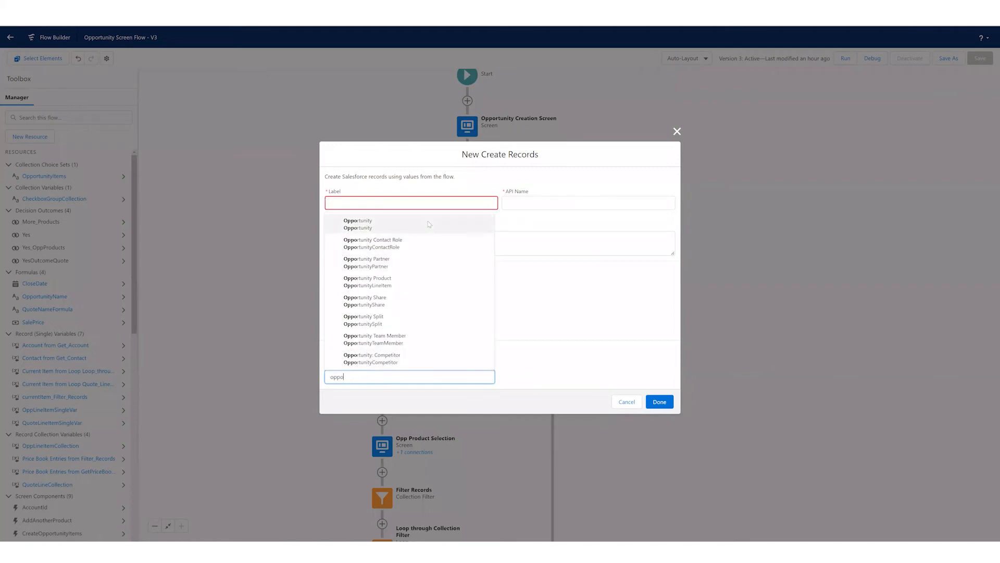
click(429, 224)
click(408, 383)
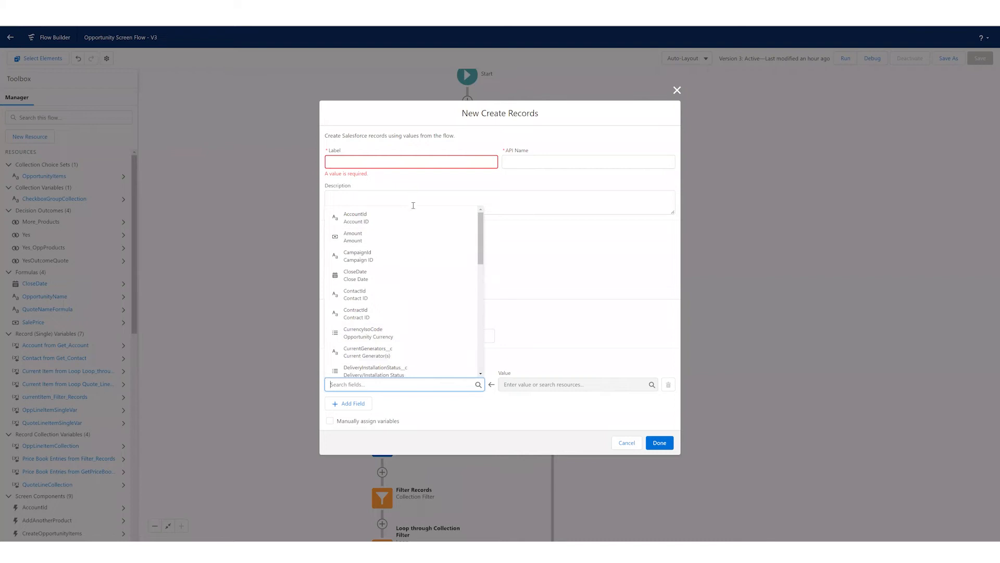
click(628, 442)
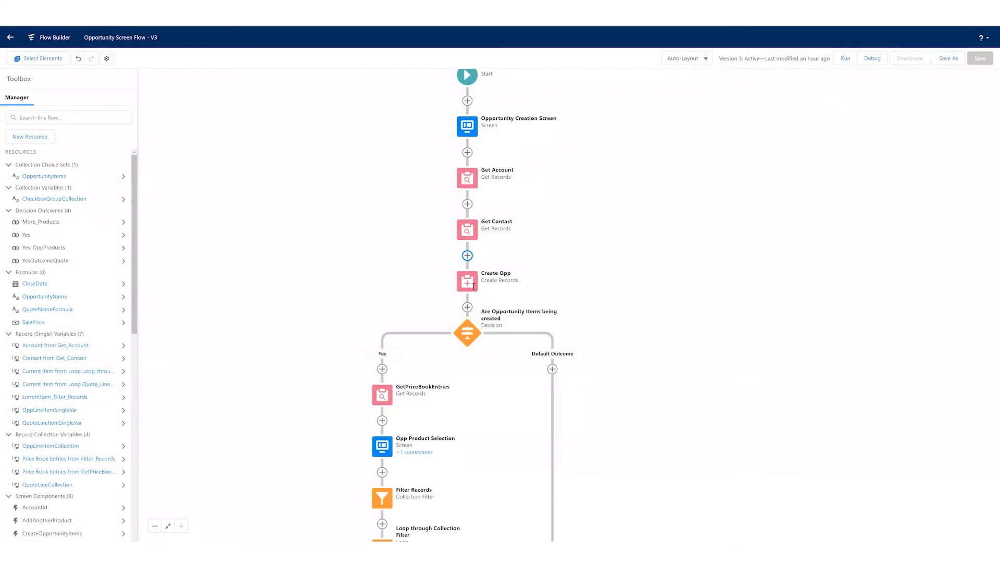
- Examine the field values set in Create Opp, close it unchanged, and open the CloseDate formula
double_click(473, 288)
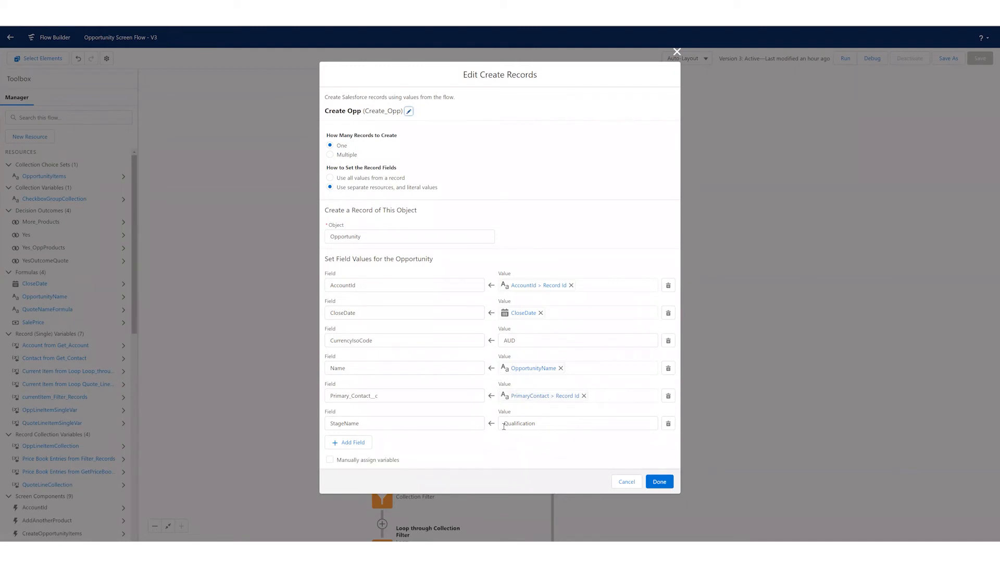
click(625, 484)
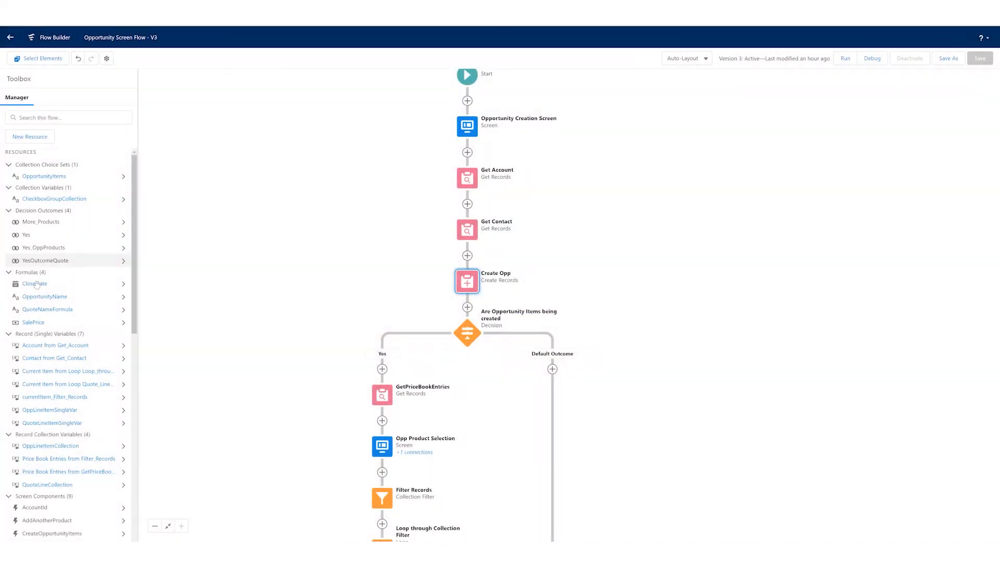
click(36, 284)
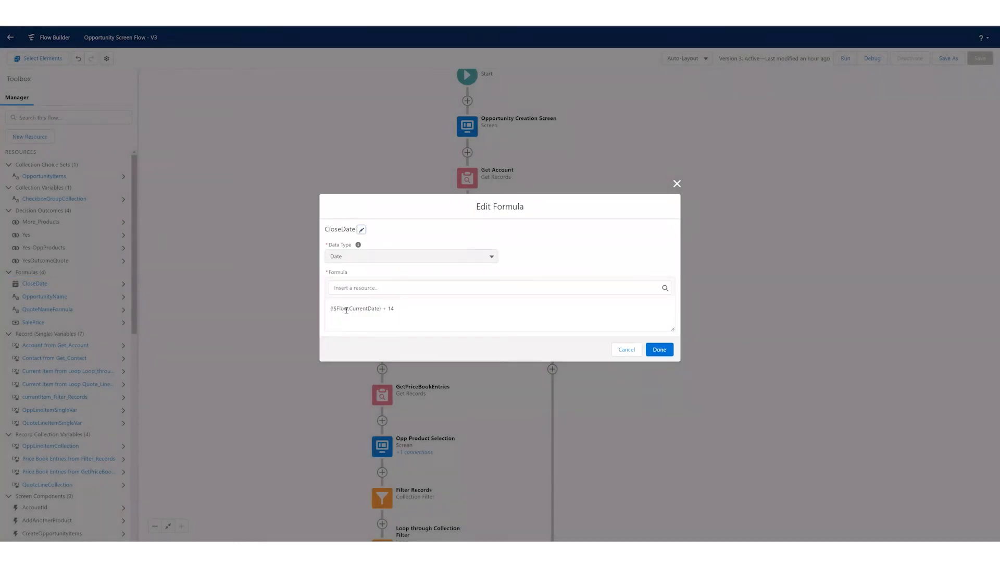
- Look through the resources available to insert in the CloseDate formula, including the values under the $Flow global variable
click(347, 288)
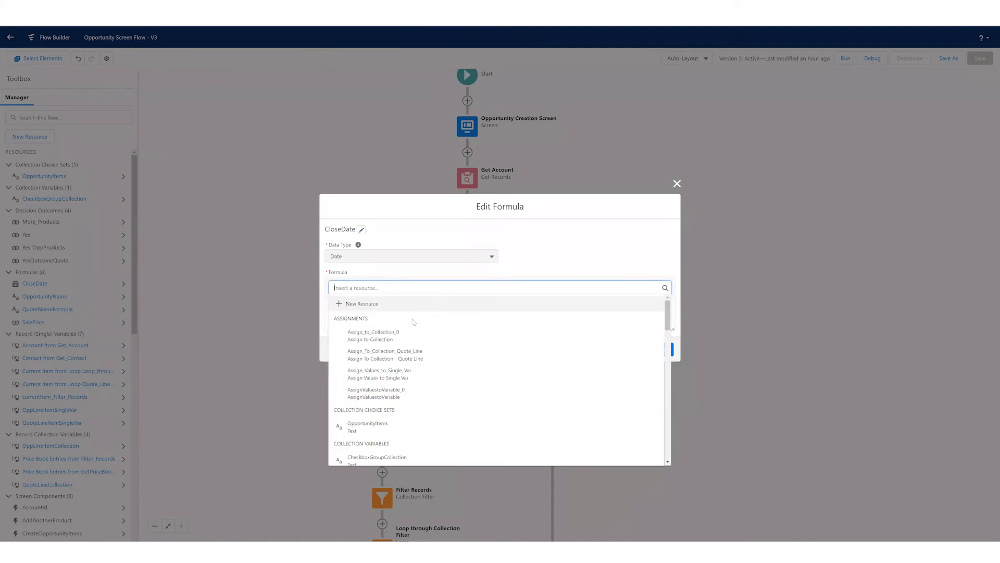
scroll(416, 339, down, 2)
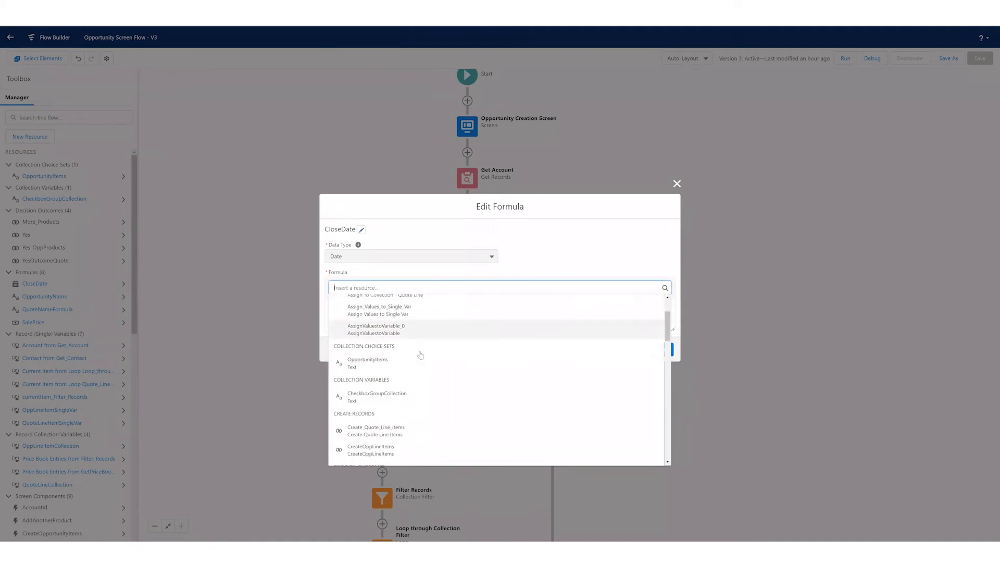
scroll(422, 349, down, 3)
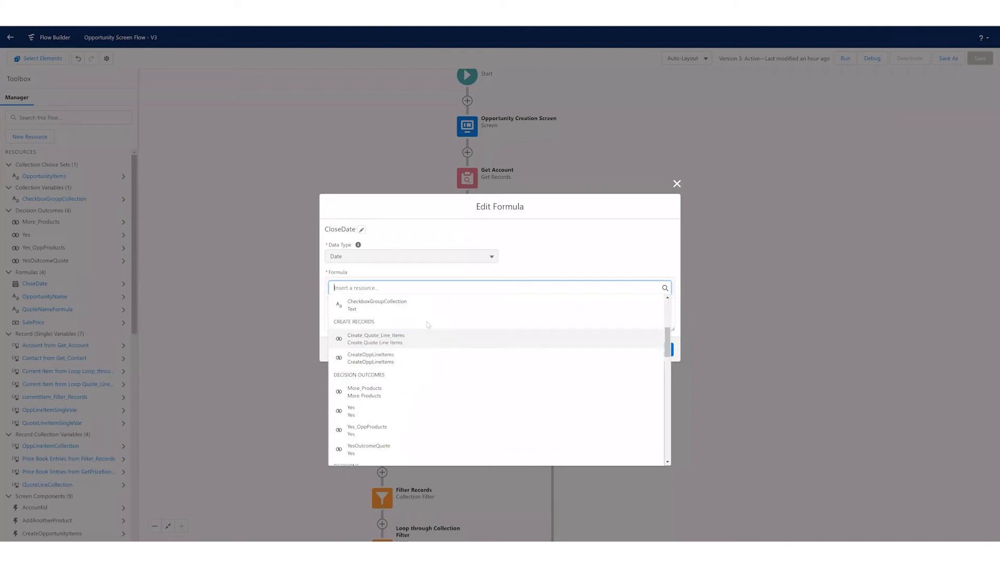
scroll(423, 368, down, 1)
scroll(422, 365, down, 5)
scroll(422, 351, down, 6)
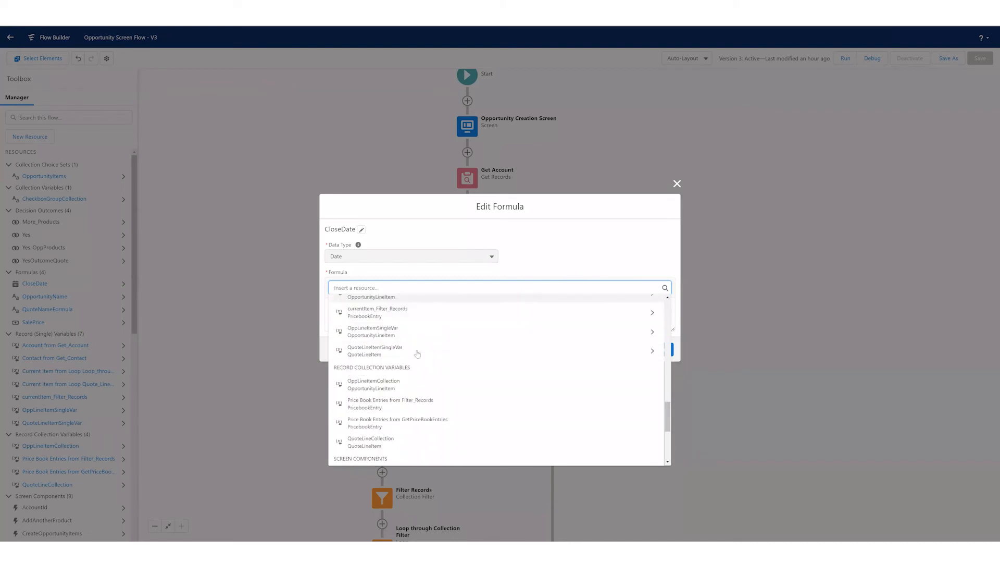
scroll(418, 354, down, 6)
scroll(417, 349, up, 3)
scroll(411, 350, down, 3)
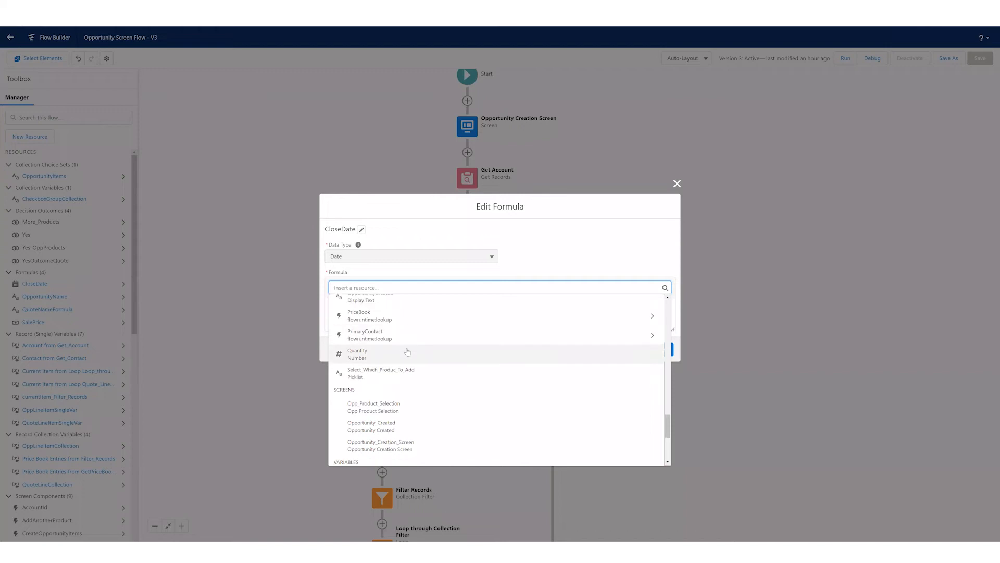
scroll(408, 352, down, 1)
scroll(411, 365, down, 1)
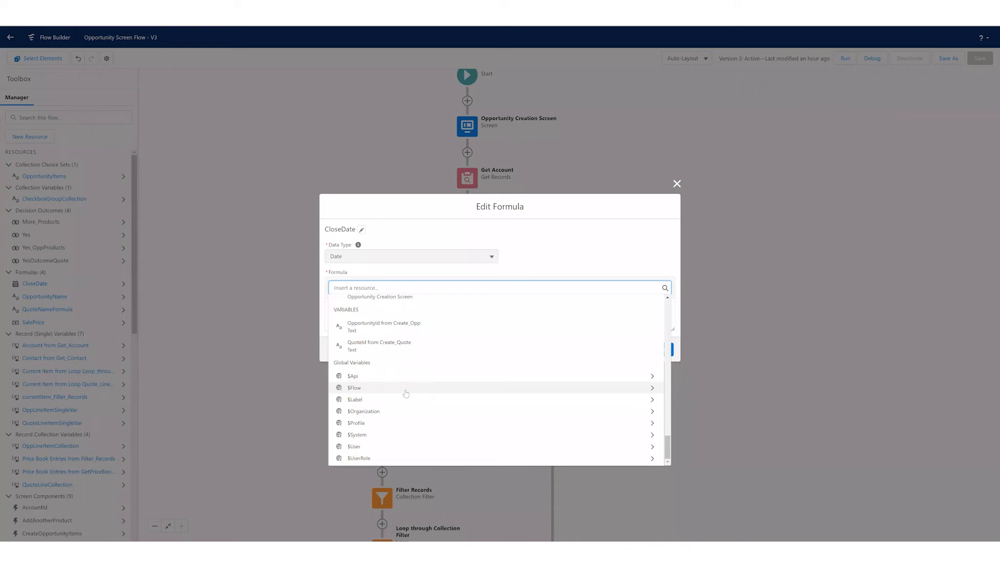
click(406, 392)
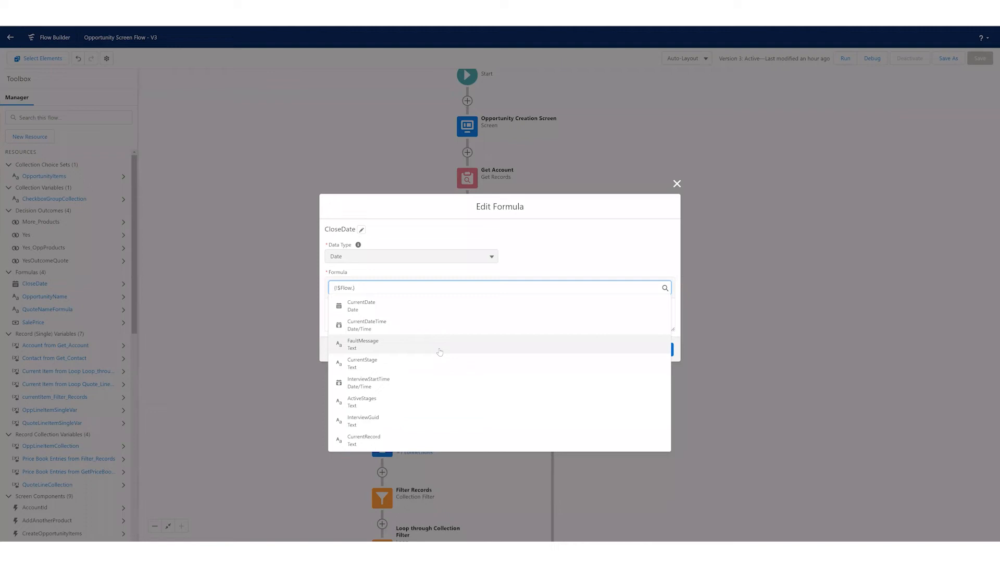
click(540, 264)
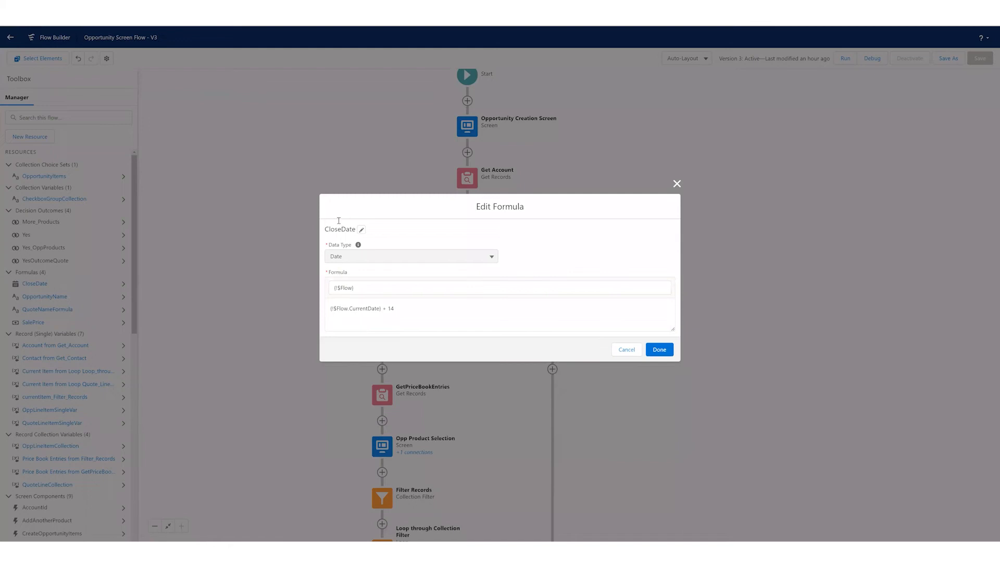
- Examine the CloseDate formula's current date reference and added number of days, and close the formula without changes
drag(340, 309, 384, 308)
click(384, 309)
key(Right)
key(Right)
key(Right)
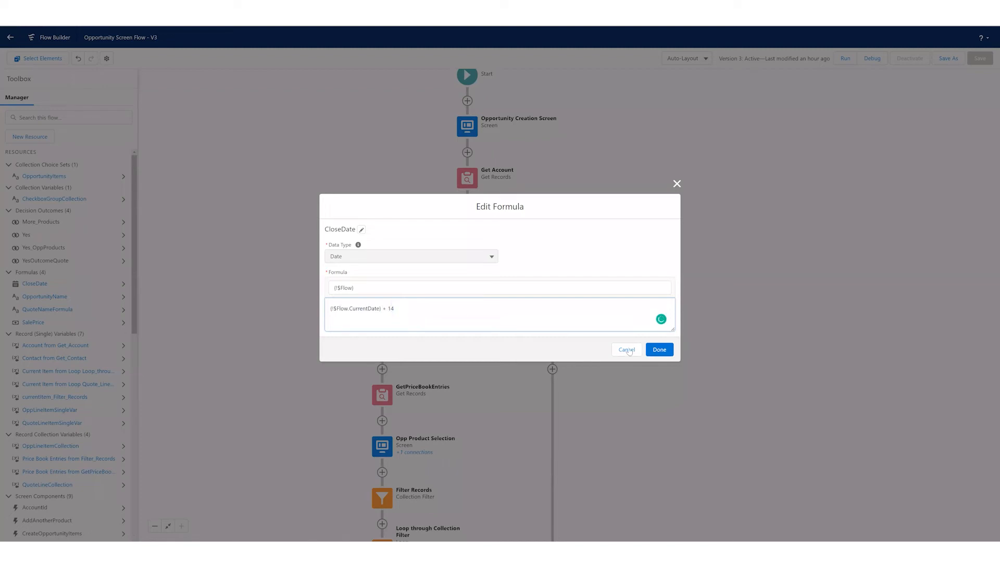
key(Tab)
key(Return)
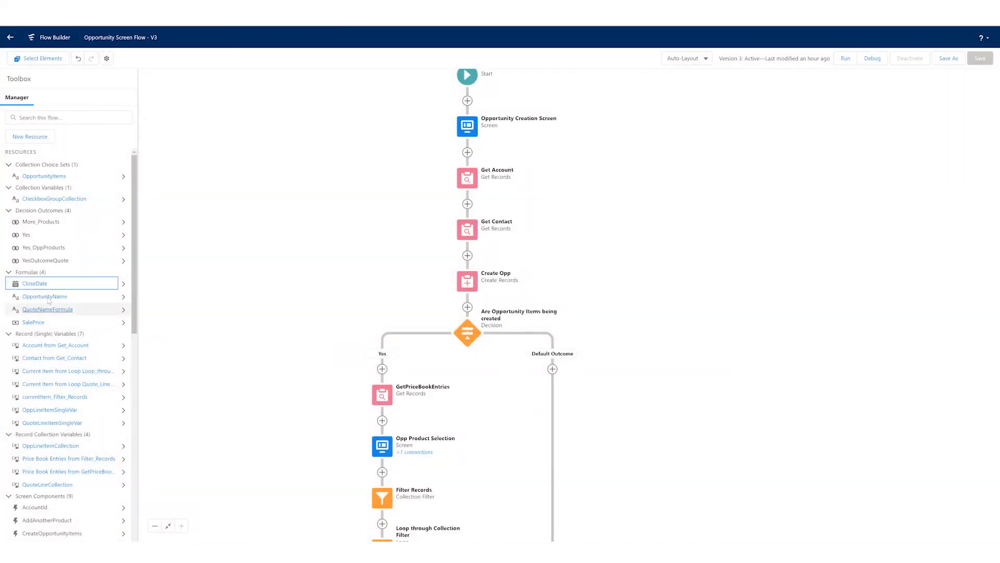
- Open the OpportunityName formula, examine its account name, contact last name and "Opportunity" text parts, and cancel without changes
click(48, 300)
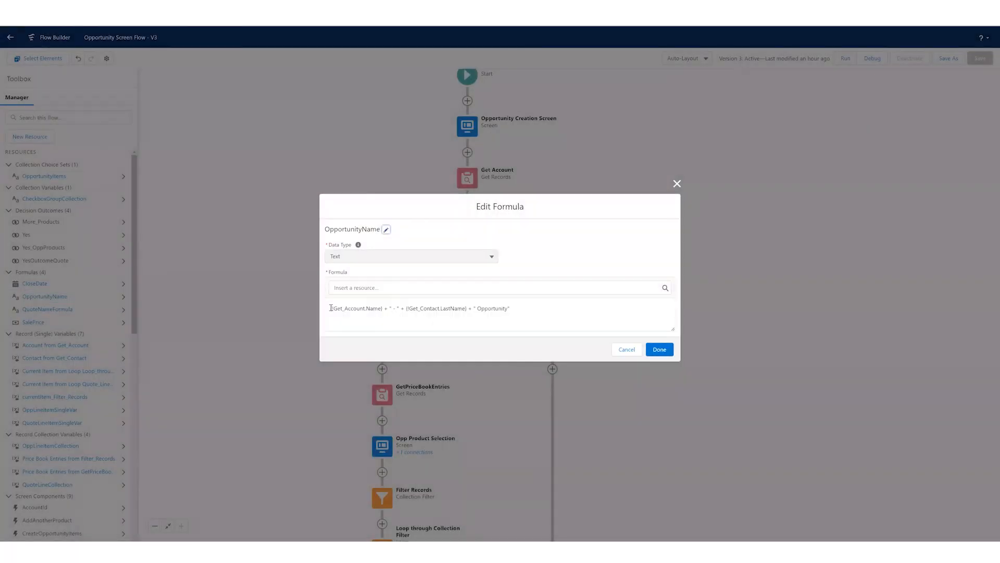
drag(330, 308, 371, 308)
click(333, 308)
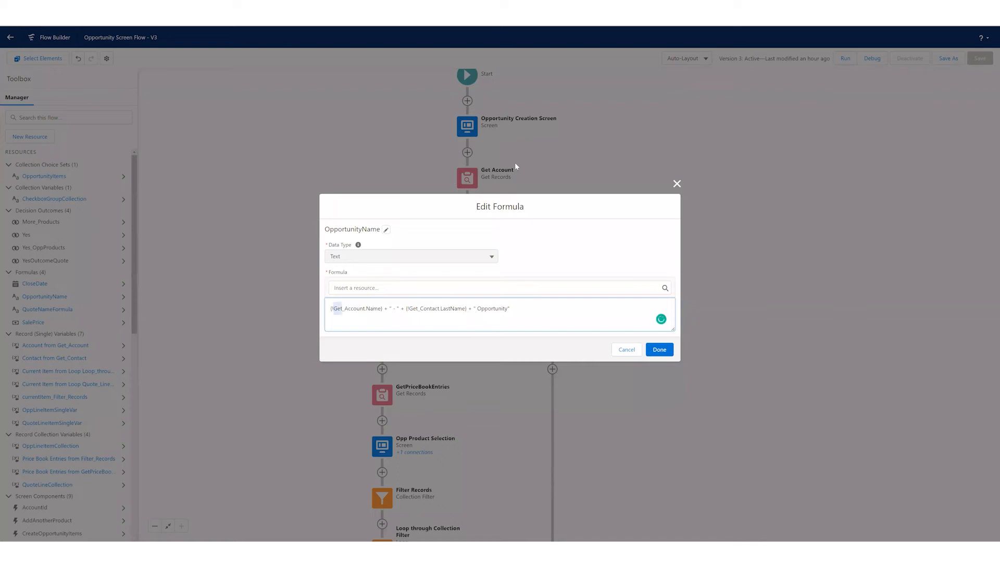
drag(389, 308, 467, 308)
click(410, 308)
click(465, 310)
drag(478, 308, 510, 311)
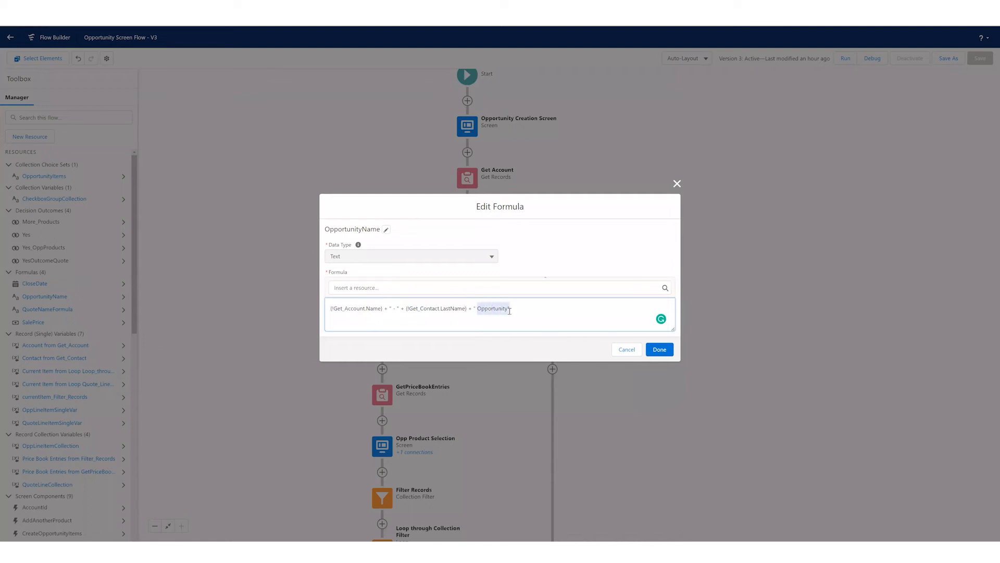
click(628, 348)
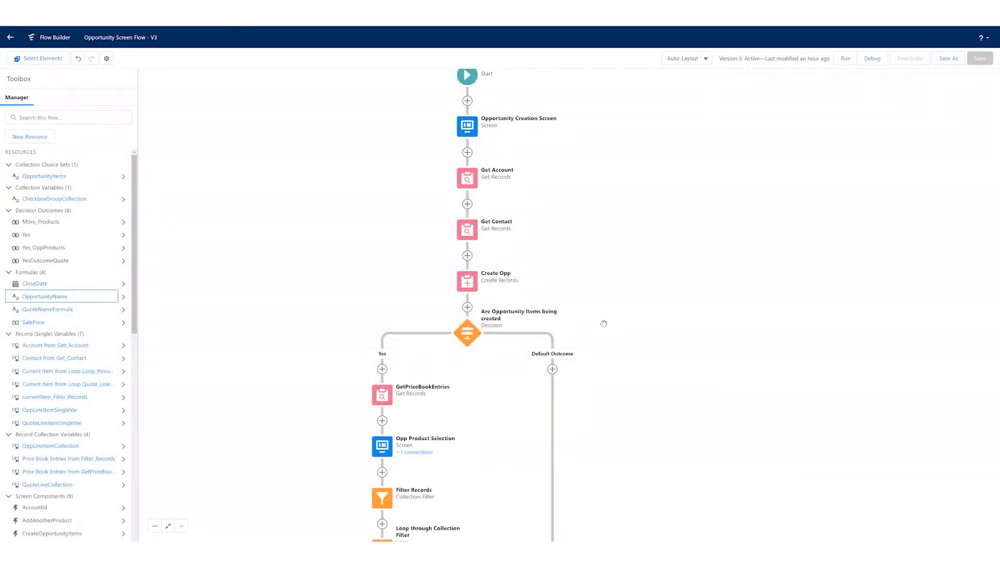
- Review the Yes and Default Outcome settings of the "Are Opportunity Items being created" decision and cancel without changes
drag(604, 323, 601, 293)
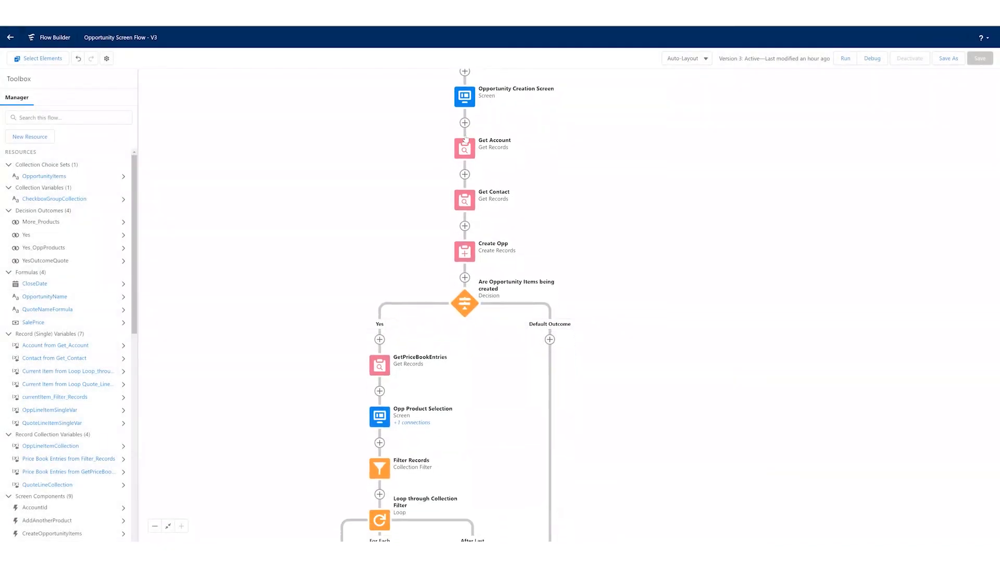
click(464, 310)
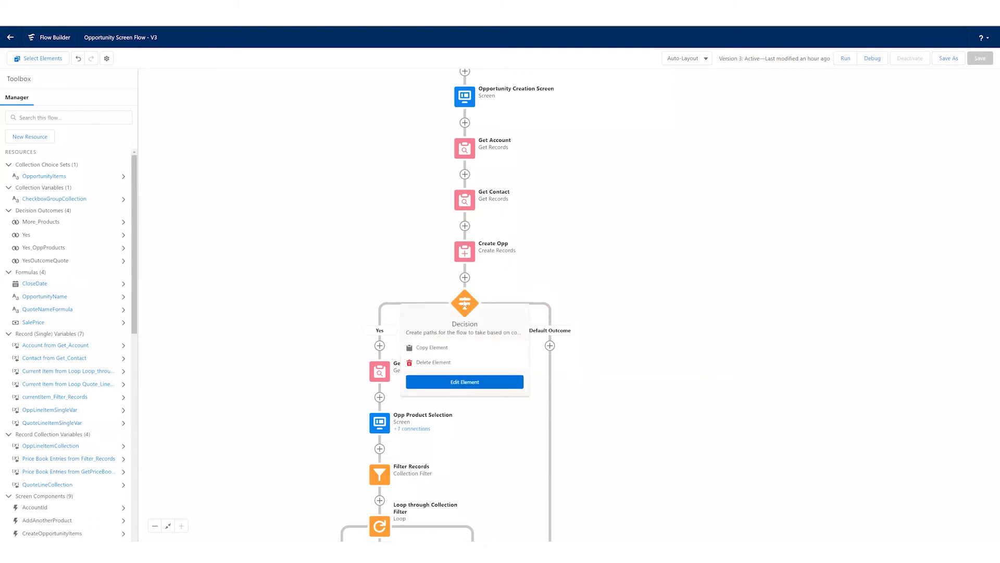
click(464, 382)
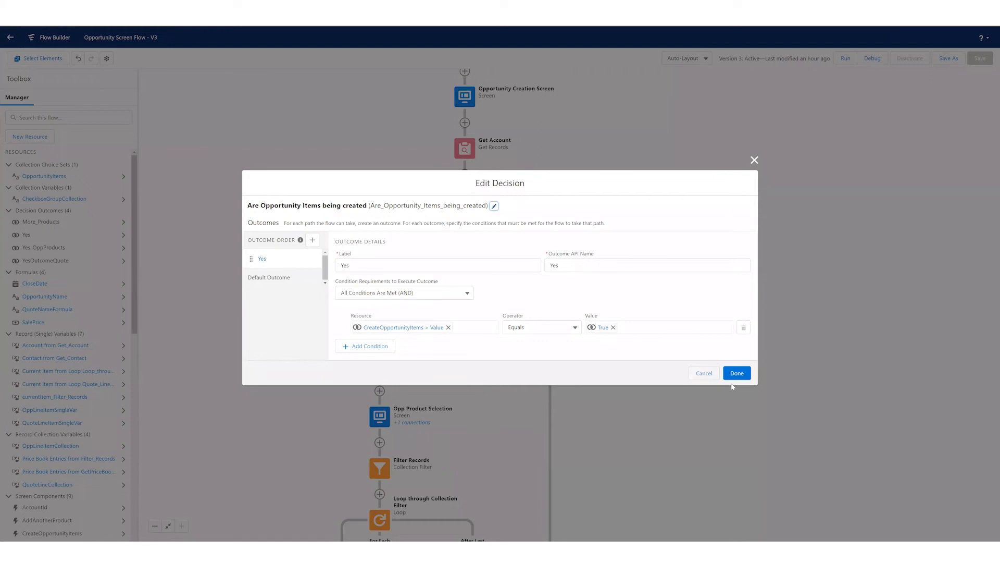
click(281, 278)
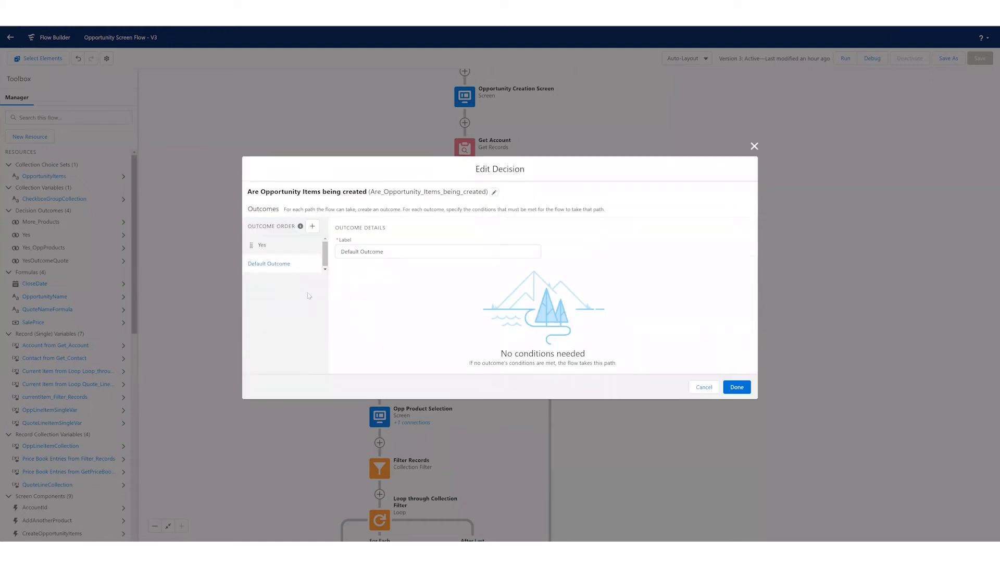
click(307, 249)
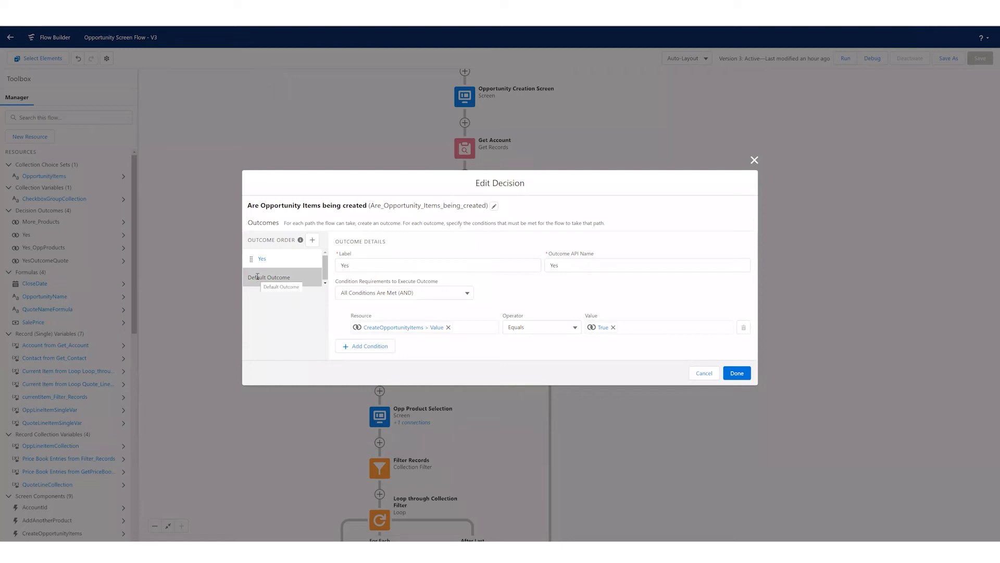
click(703, 373)
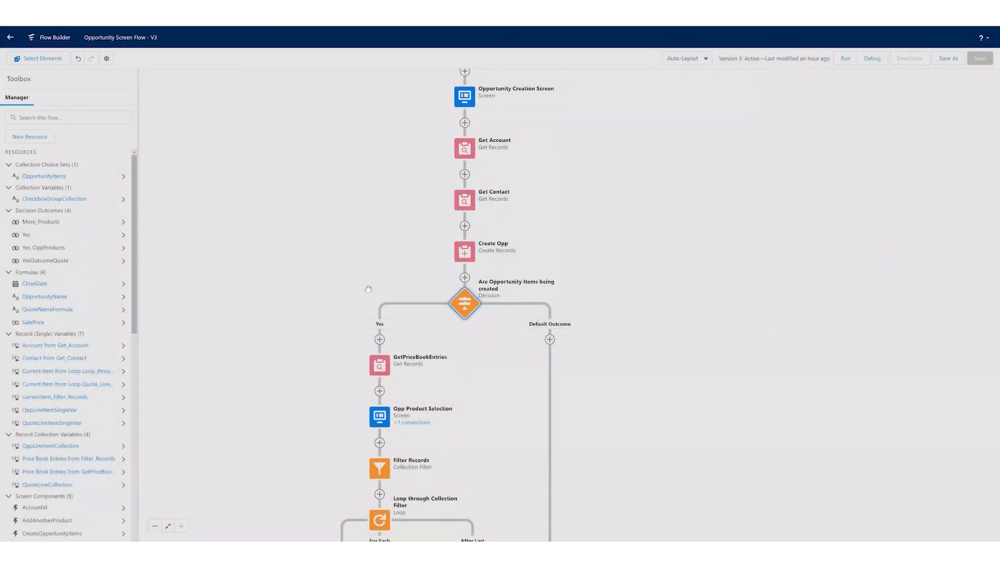
- Review the GetPriceBookEntries element's object, filter condition and record storage options, and close it without changing anything
scroll(396, 289, down, 1)
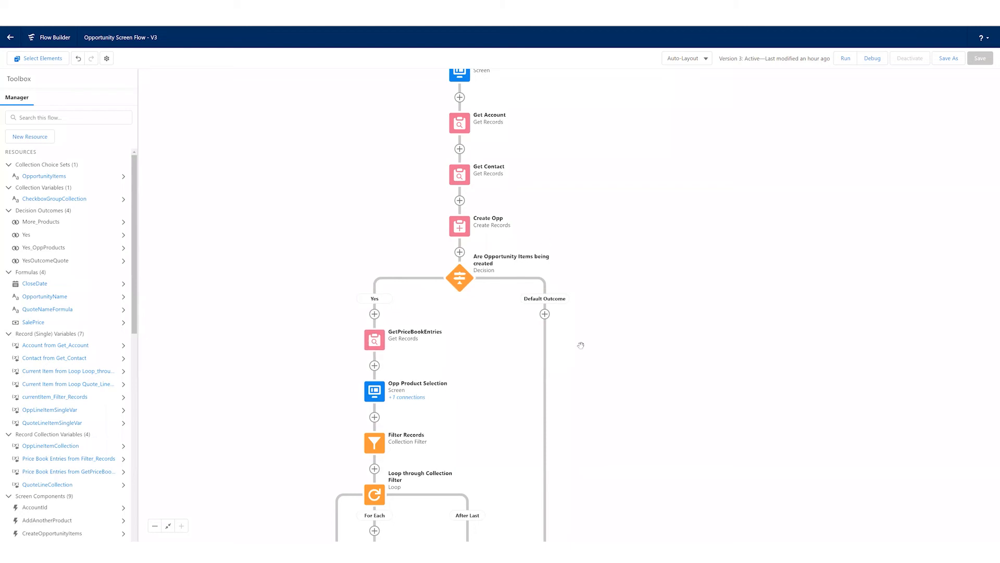
scroll(457, 344, down, 1)
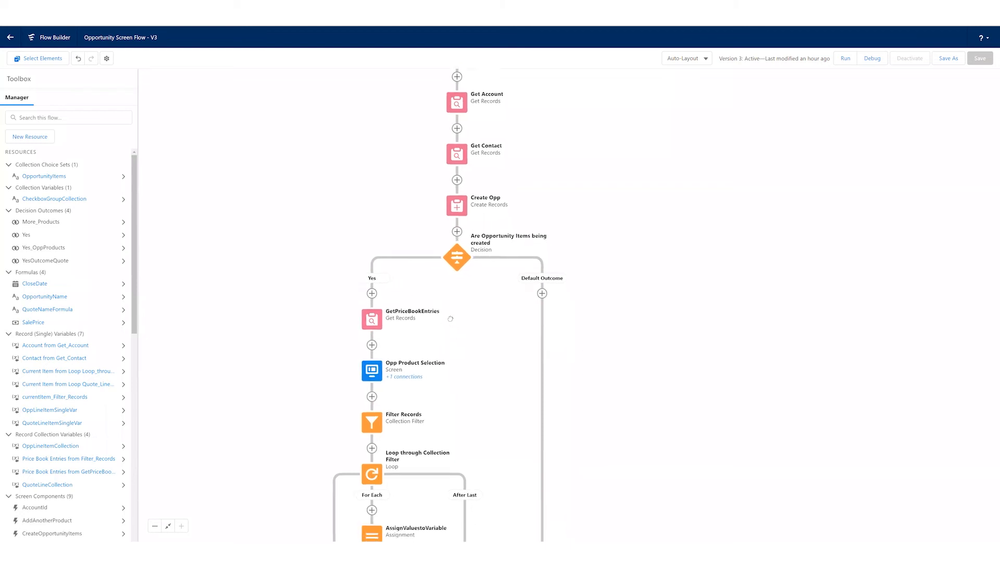
double_click(374, 298)
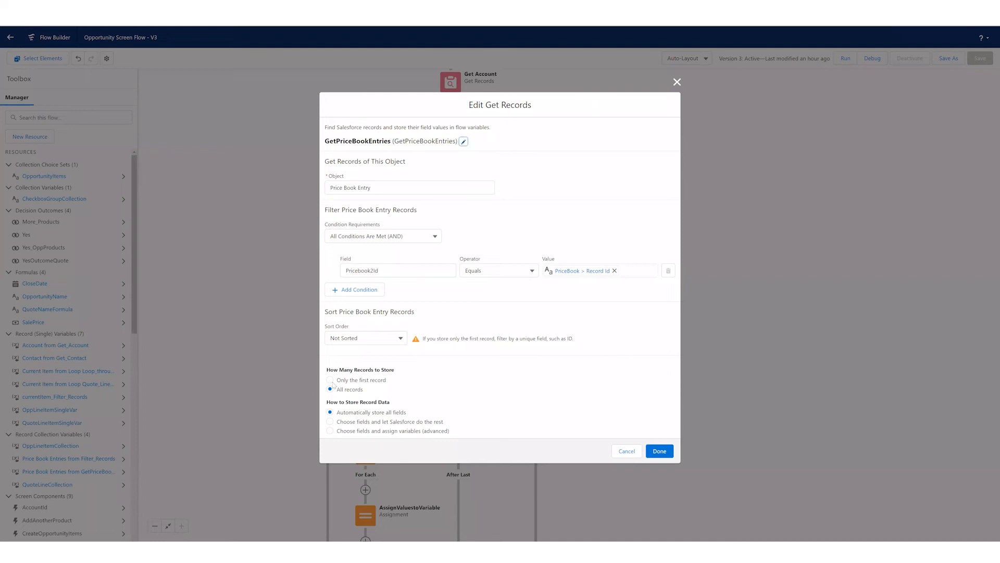
drag(338, 389, 372, 394)
click(371, 394)
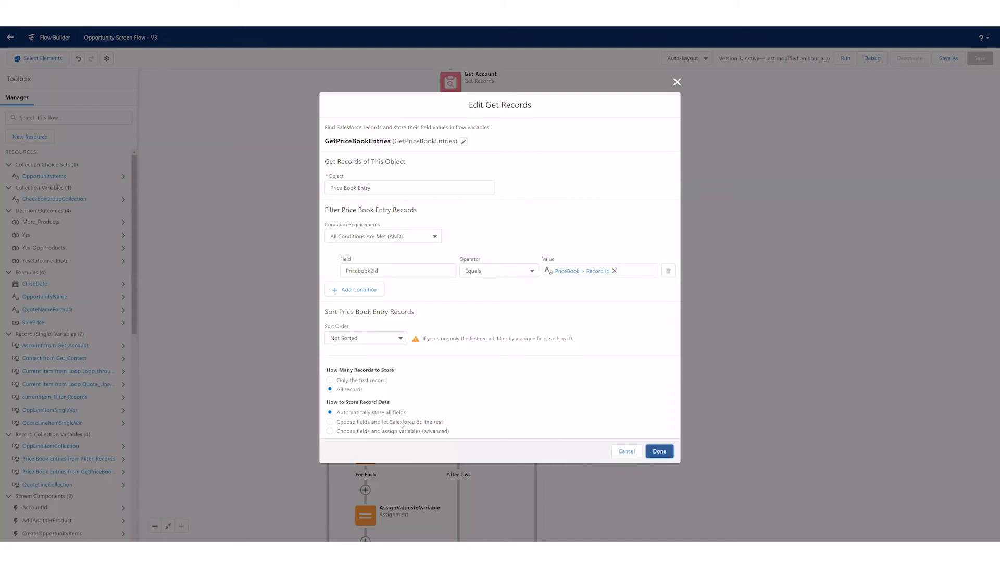
click(662, 454)
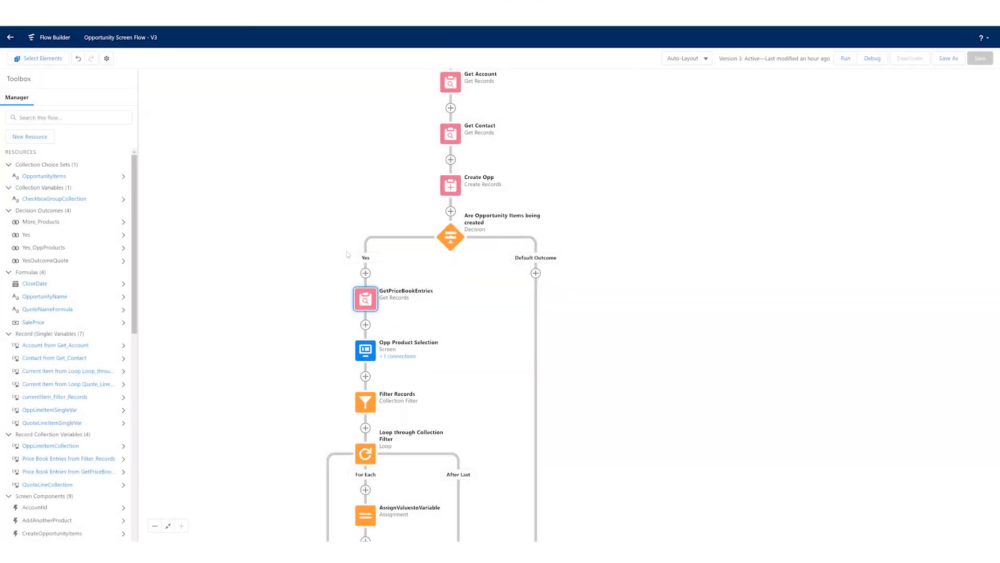
- Review the product picklist, Quantity and add-another-product toggle properties on the Opp Product Selection screen, and cancel without changes
scroll(348, 254, down, 3)
double_click(348, 254)
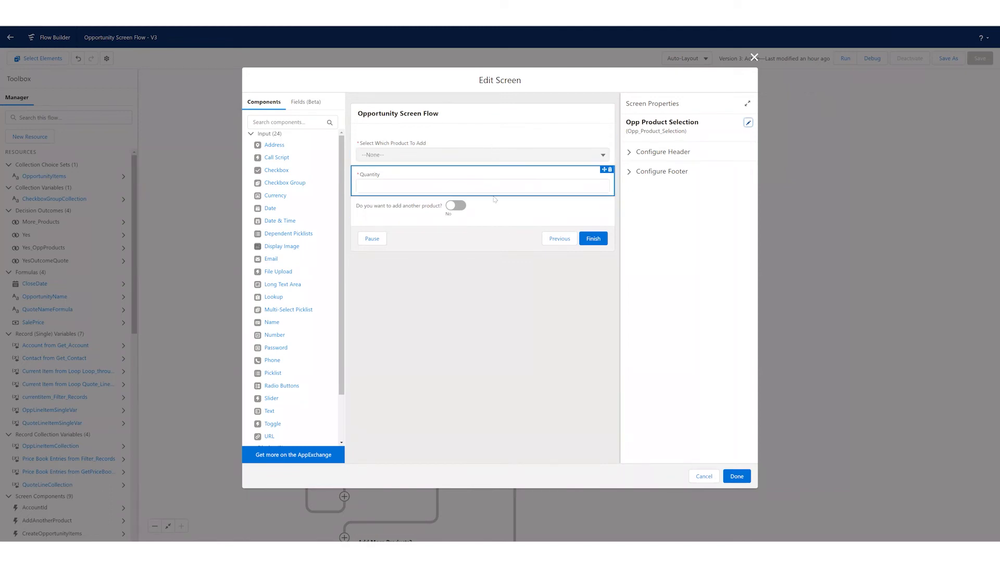
click(437, 155)
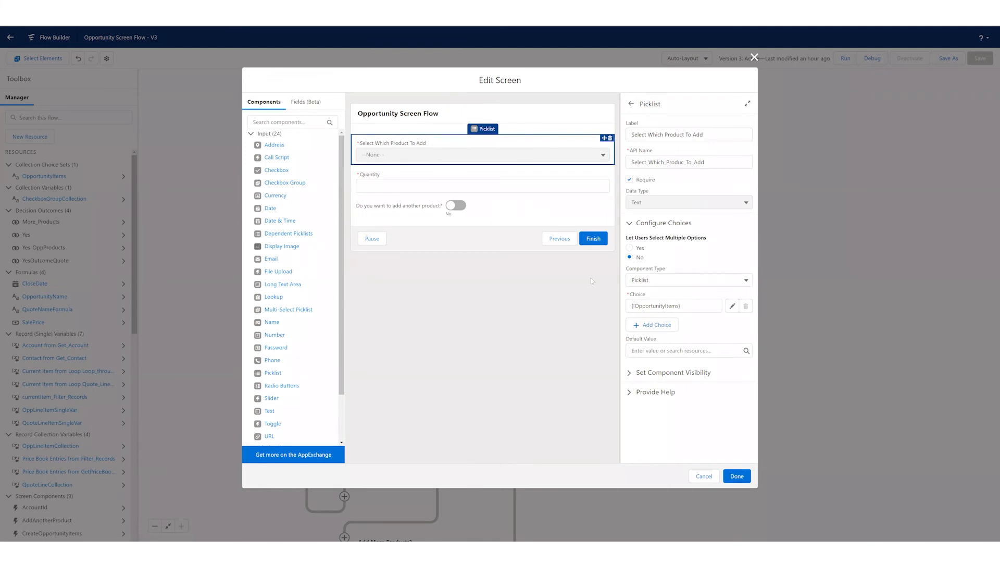
drag(639, 304, 679, 305)
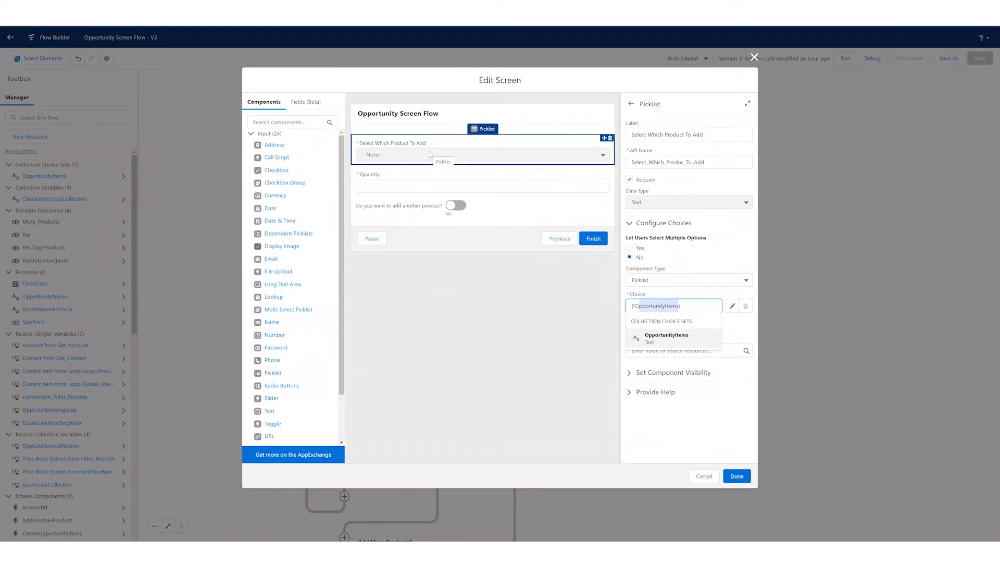
click(407, 186)
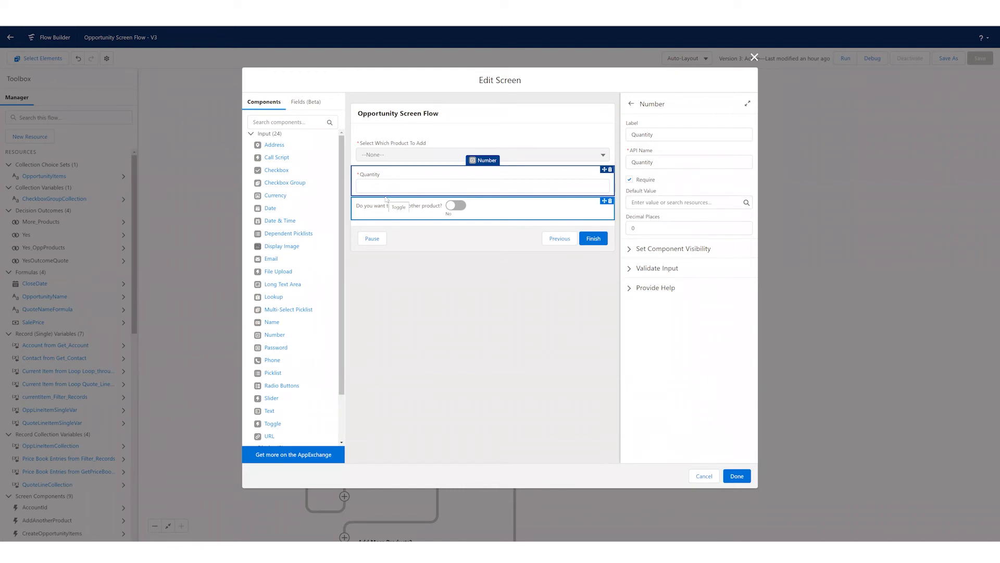
click(418, 207)
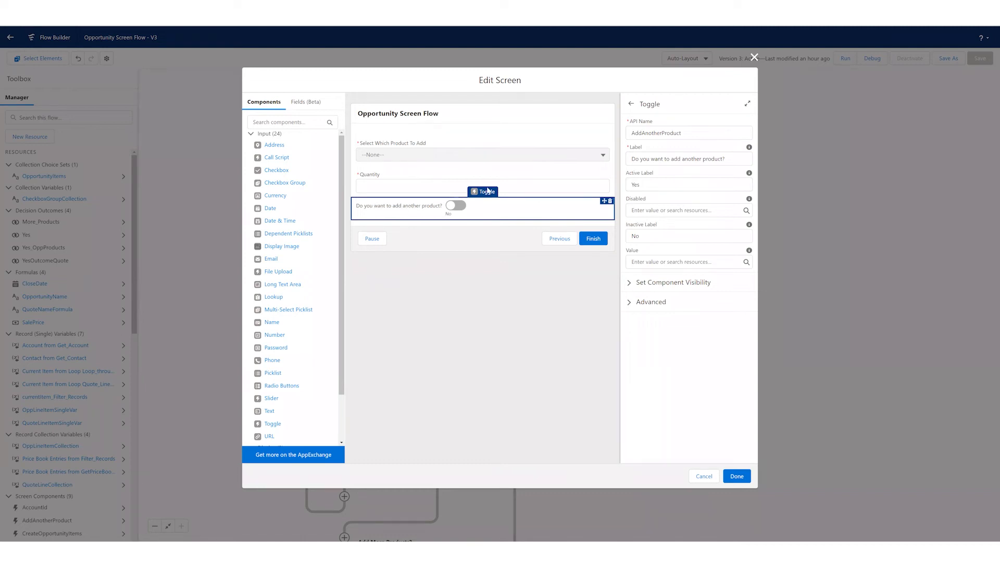
click(703, 476)
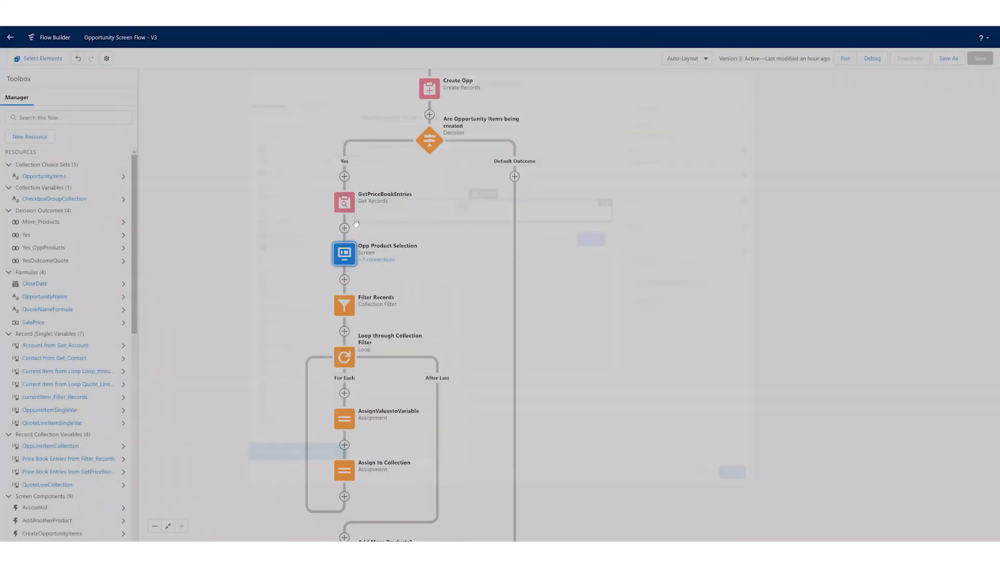
- Trace the flow path from Opp Product Selection through the loop to the Add More Products? decision and its outcomes
scroll(343, 456, down, 1)
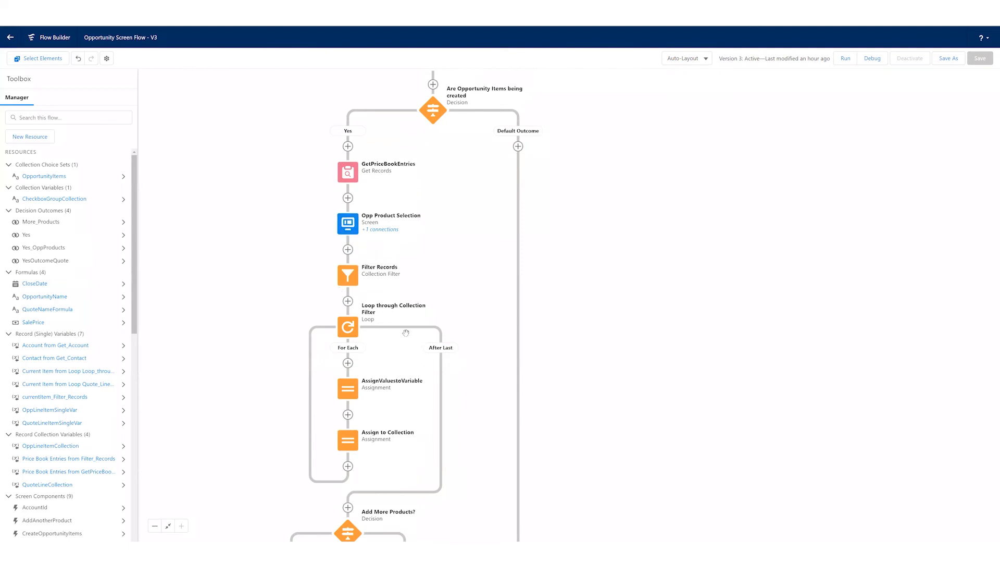
scroll(459, 359, down, 2)
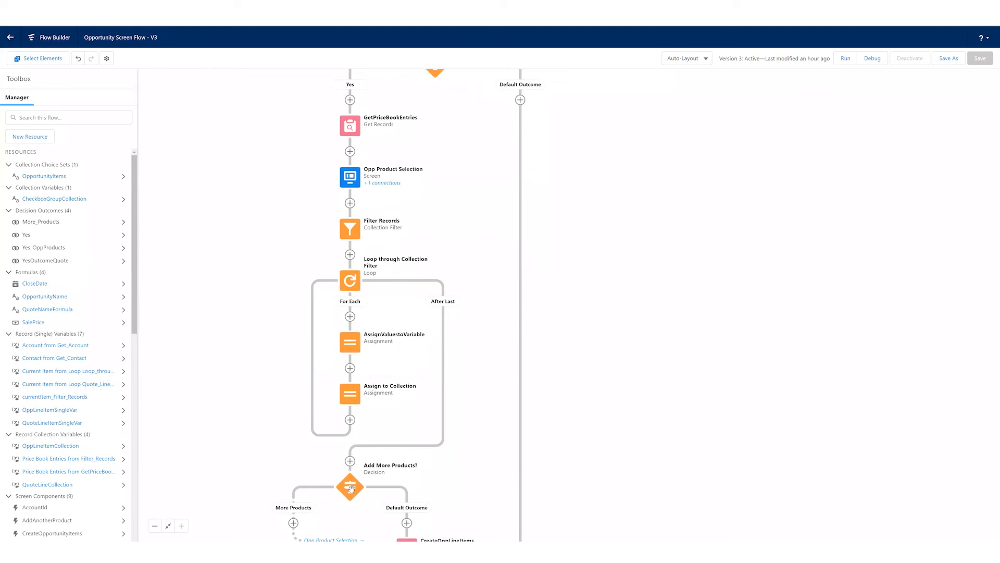
scroll(327, 394, down, 2)
scroll(327, 393, down, 1)
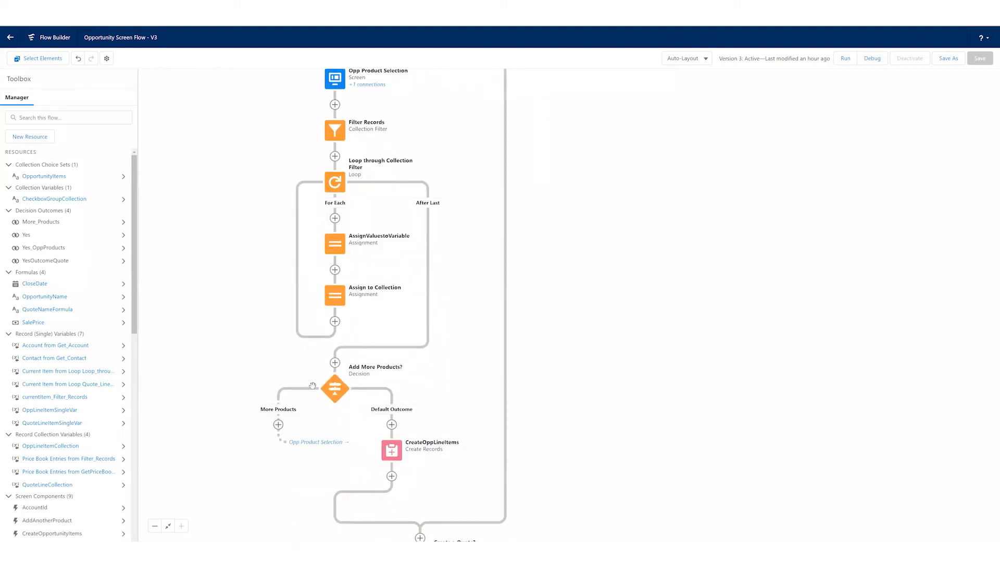
drag(253, 196, 251, 199)
scroll(252, 199, up, 1)
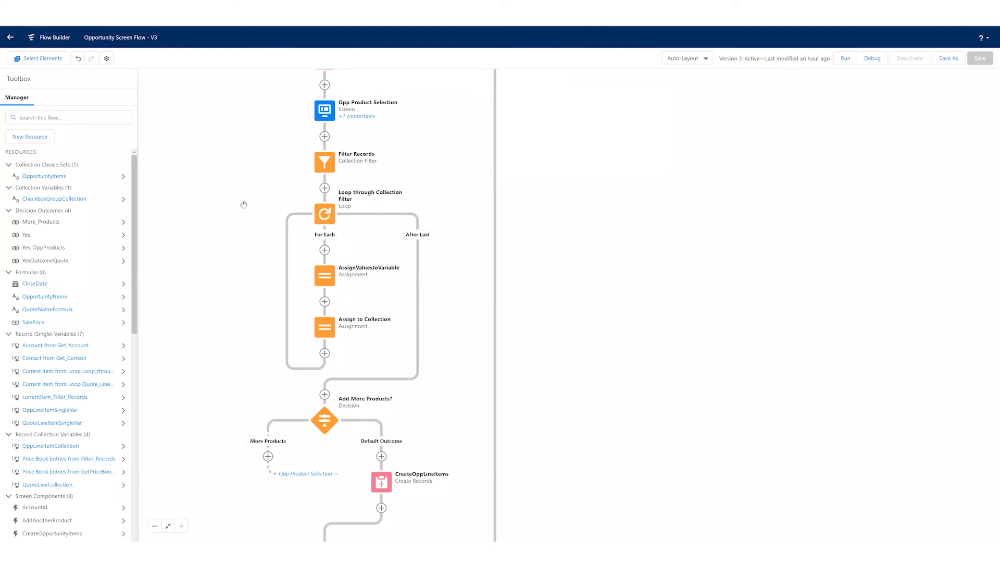
drag(249, 189, 243, 215)
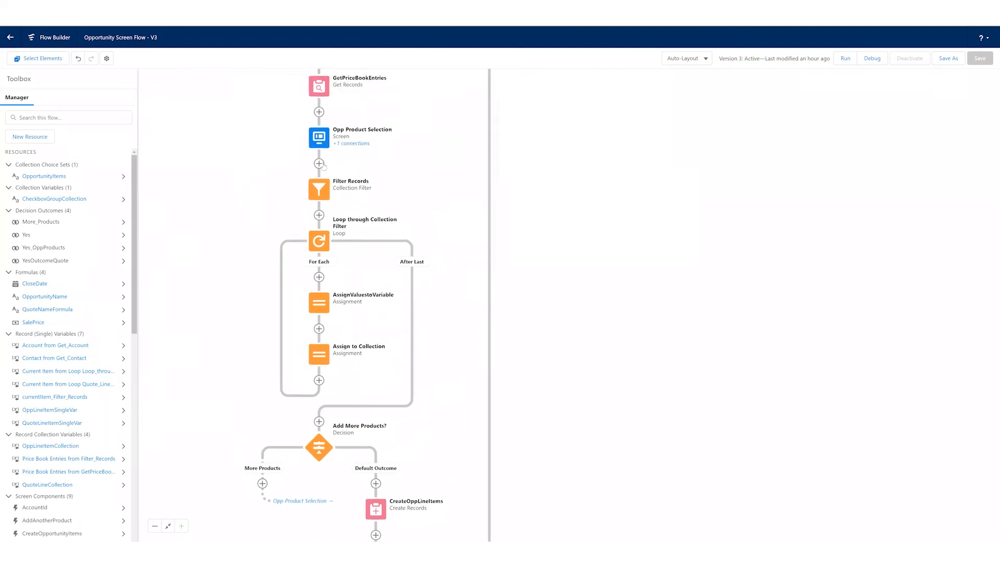
- Review the source collection and filter condition of the Filter Records collection filter, and cancel without changes
click(321, 192)
click(319, 267)
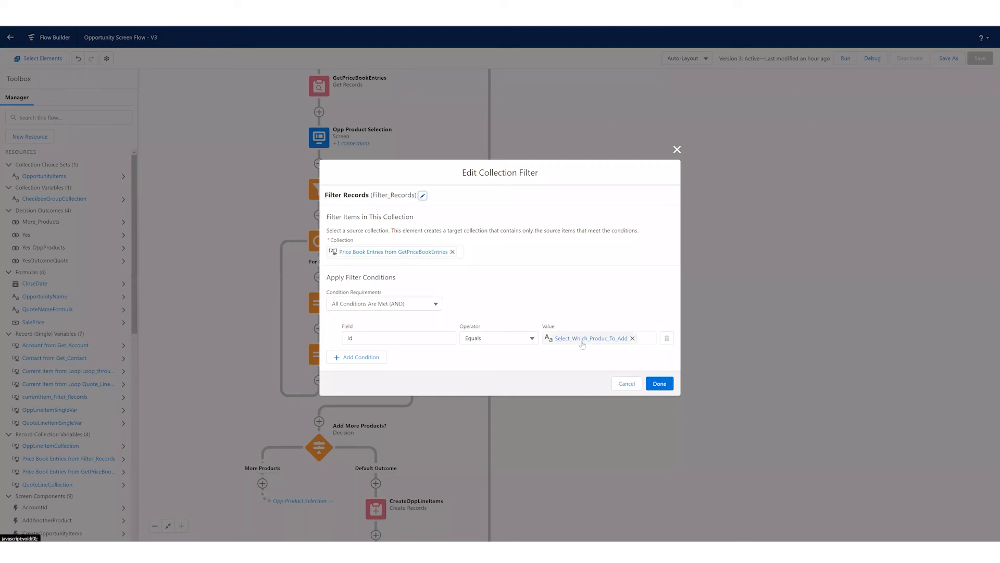
click(625, 387)
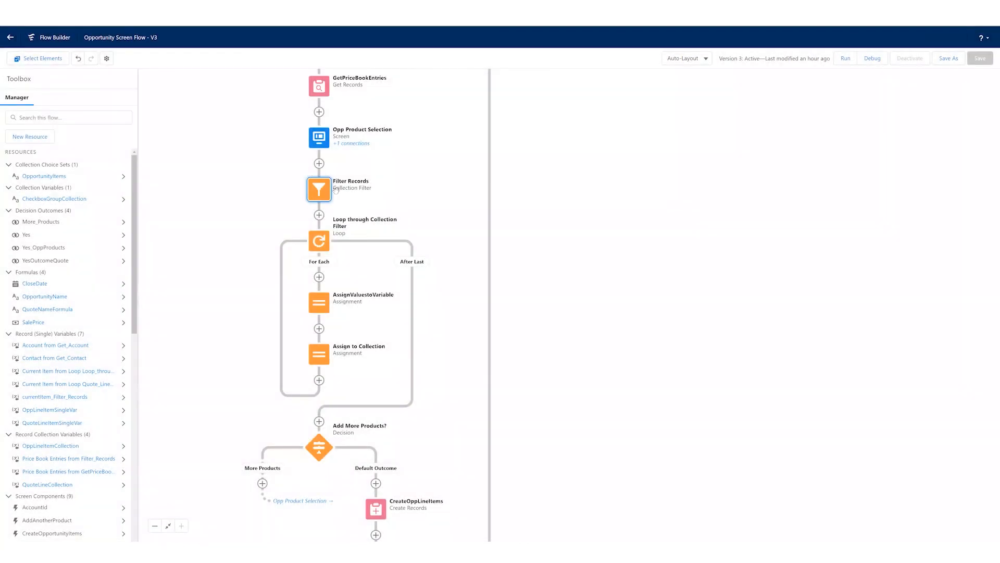
- Open the Loop through Collection Filter element to review its collection variable and iteration direction
double_click(319, 241)
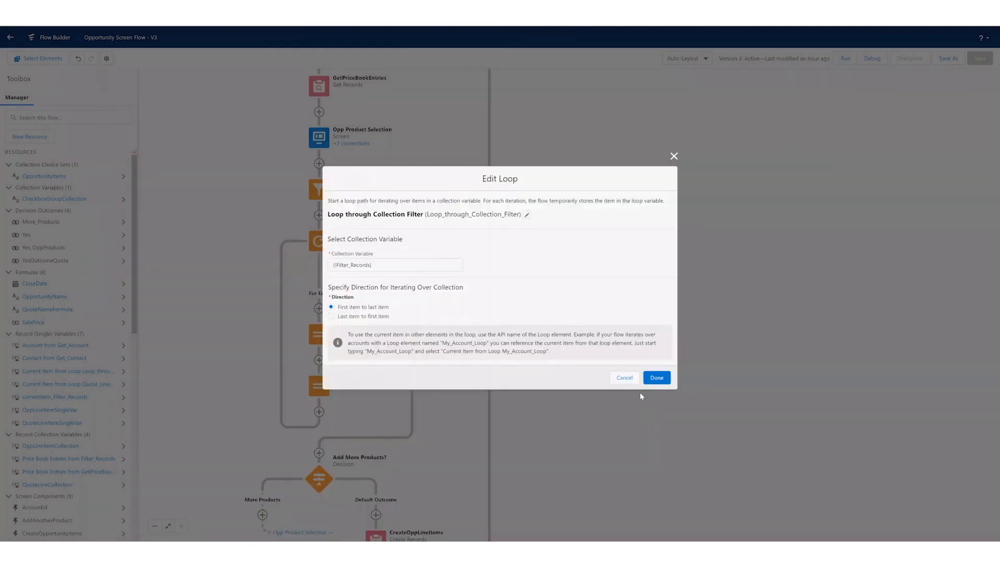
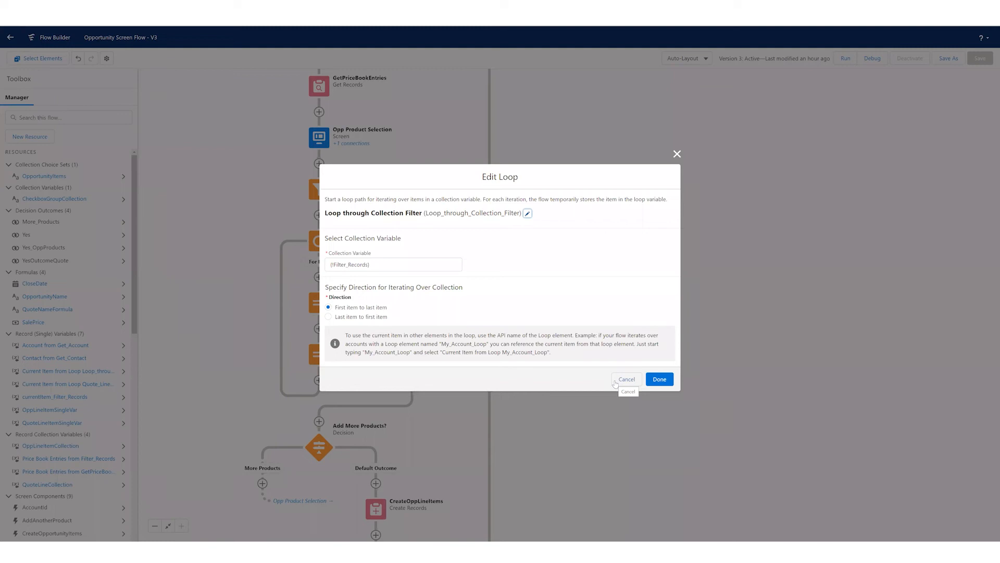
- Close the loop's settings without changes and trace the flow from Get Account down to the Create a Quote? decision
click(621, 384)
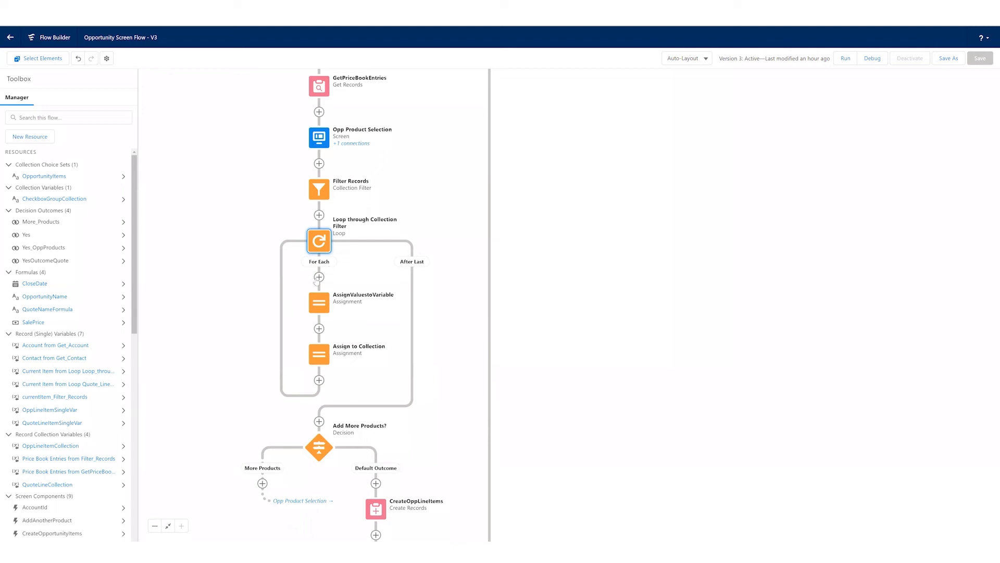
drag(405, 186, 405, 192)
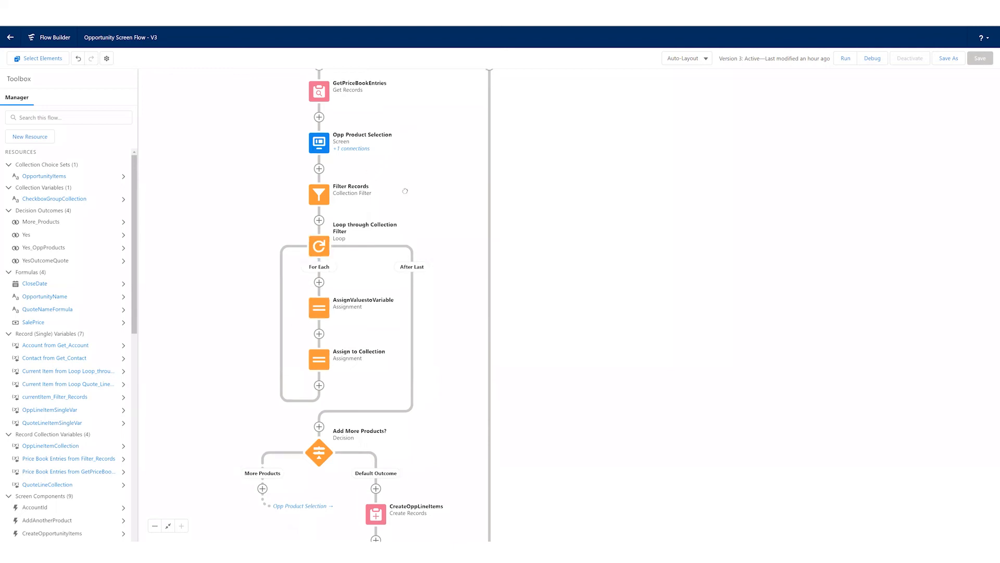
scroll(405, 191, up, 3)
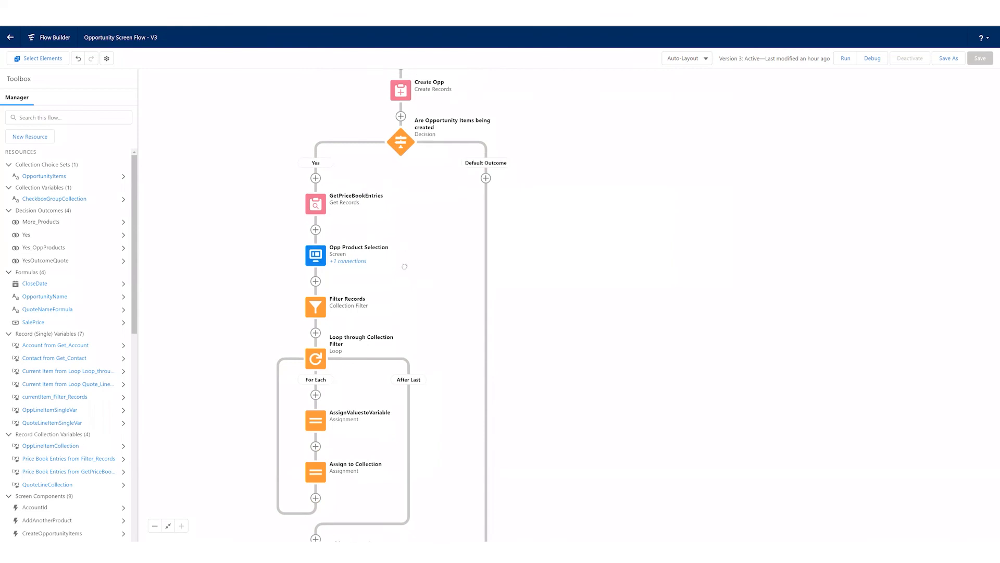
scroll(362, 125, up, 3)
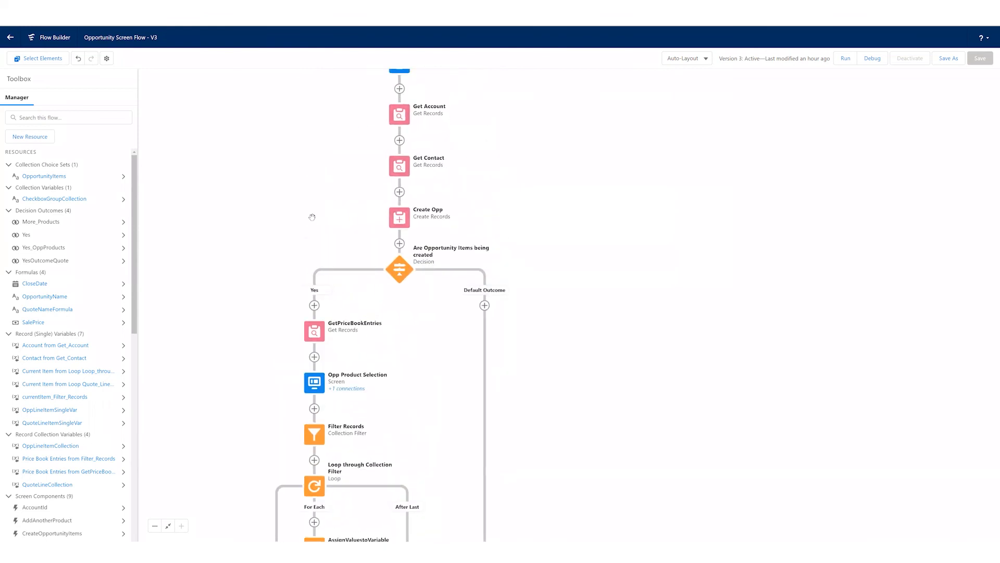
scroll(312, 217, down, 4)
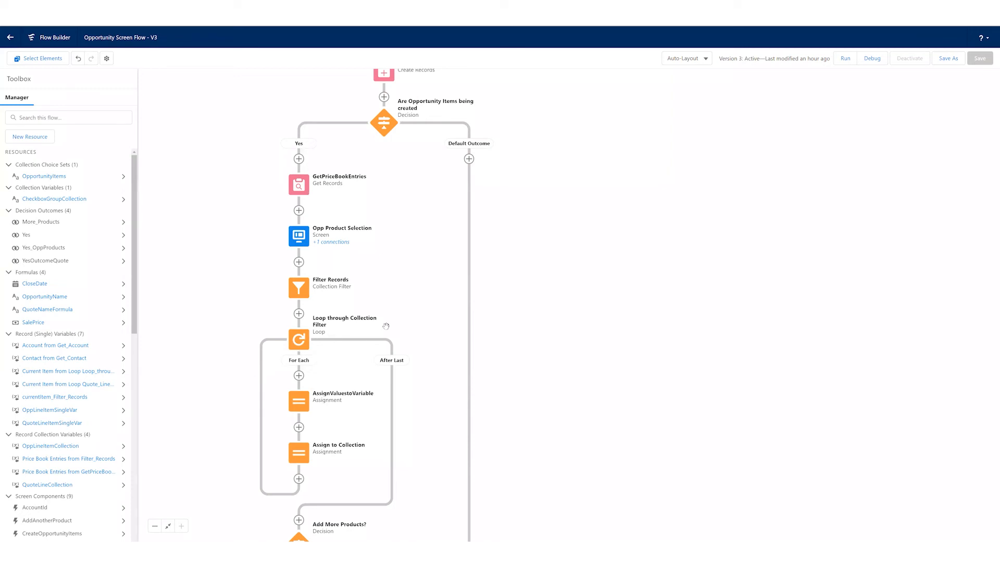
scroll(388, 170, down, 4)
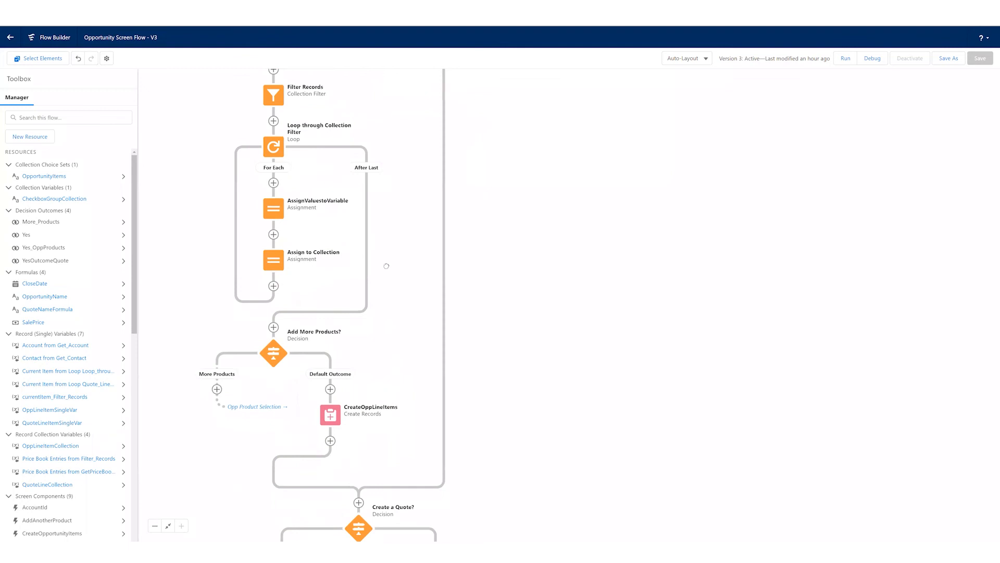
drag(386, 266, 377, 127)
- Review the variable assignments in the AssignValuestoVariable element inside the loop, and cancel without changes
drag(382, 224, 430, 475)
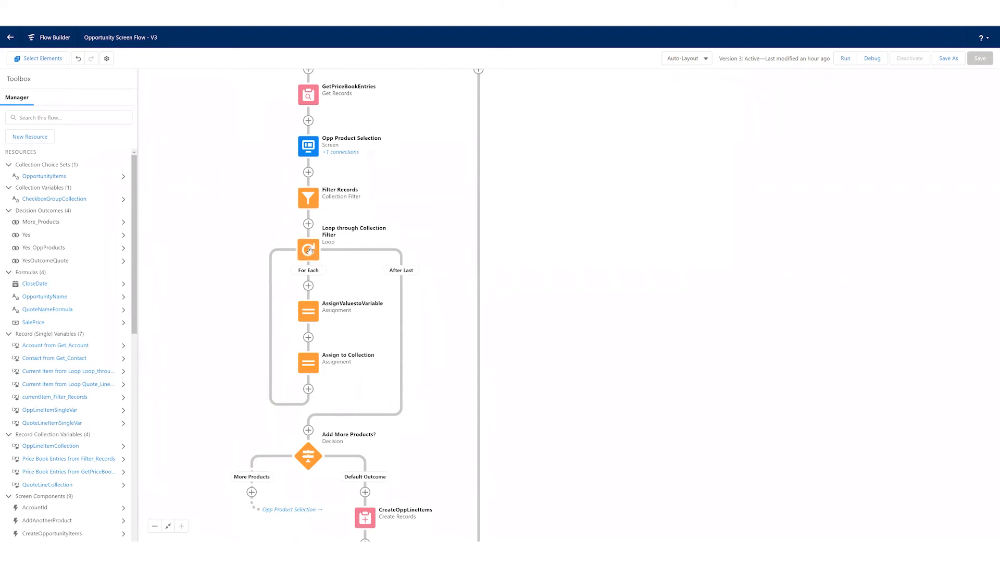
double_click(310, 312)
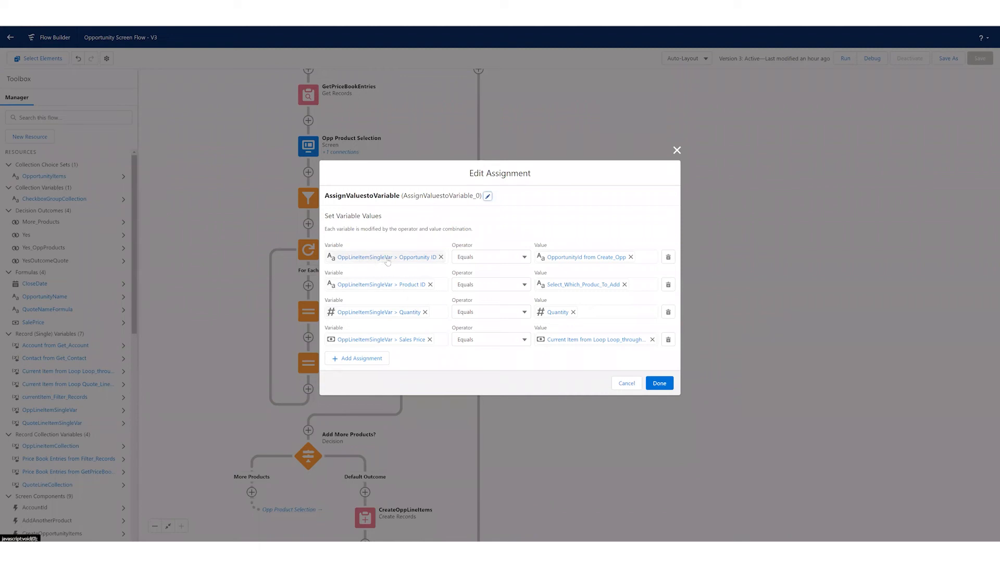
click(626, 383)
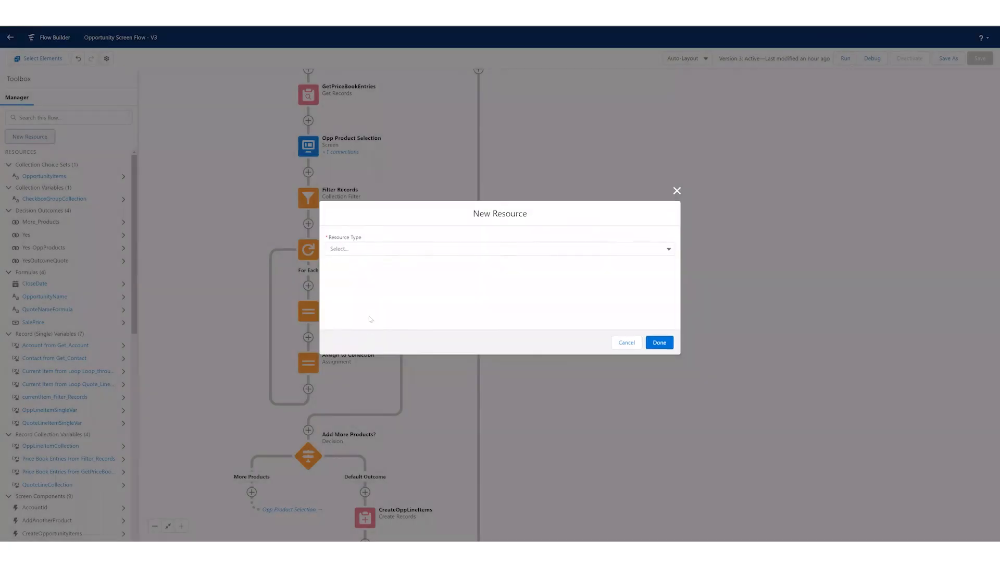
- Start a new Variable resource with data type Record, review its object and multiple-values collection options, and cancel it
click(368, 249)
click(353, 266)
click(365, 330)
click(360, 365)
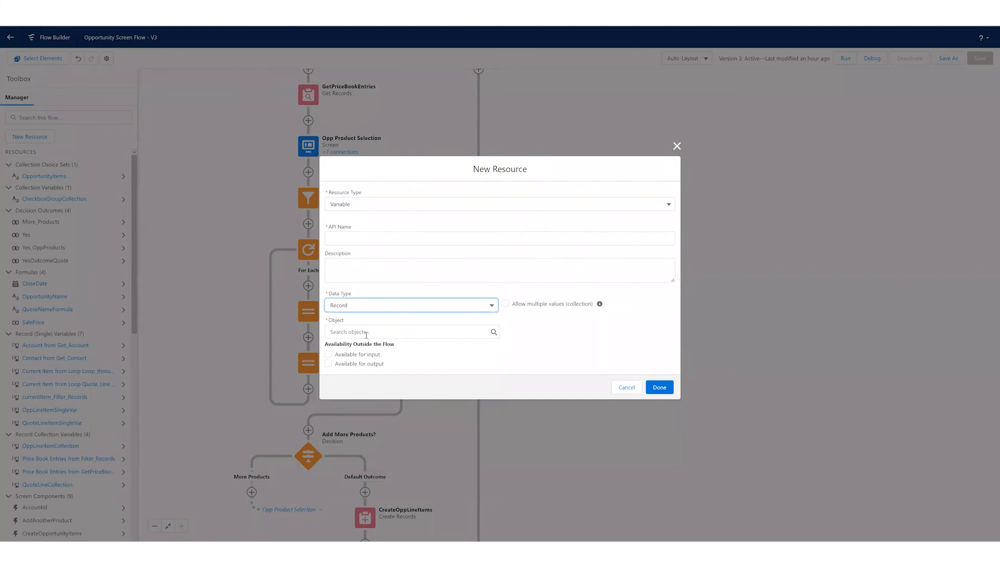
click(366, 332)
click(368, 294)
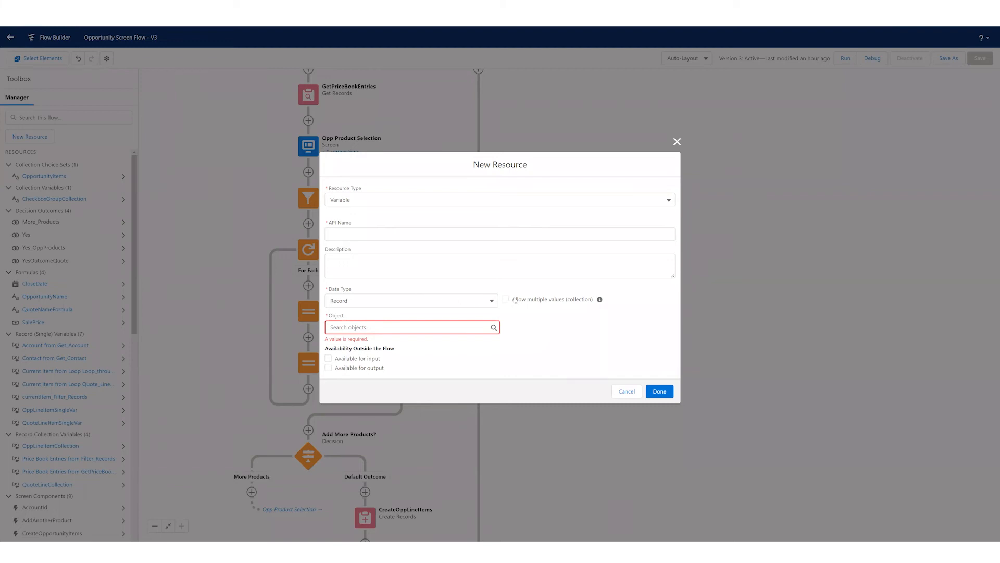
drag(514, 300, 564, 304)
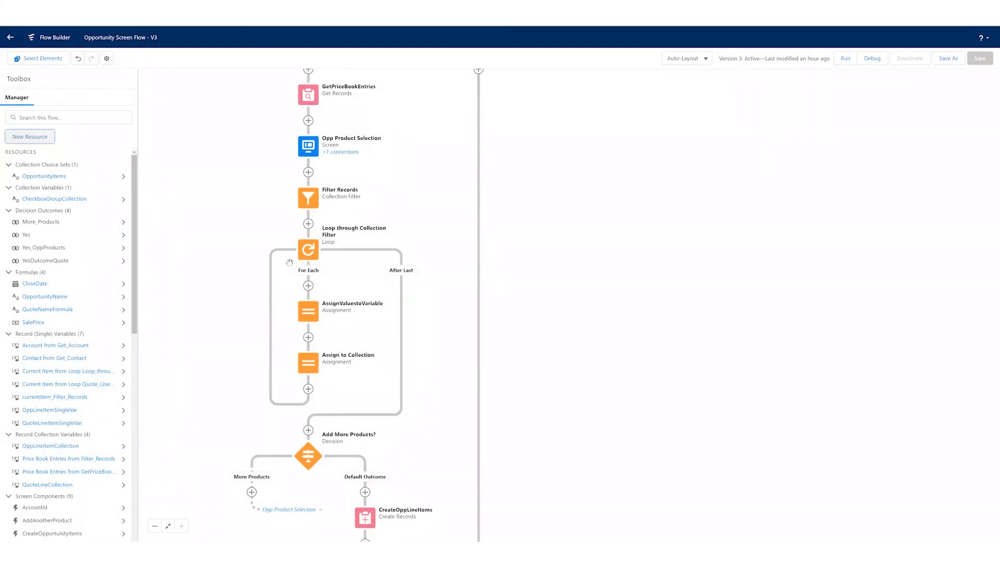
- Review the number of records and the record collection used by the CreateOppLineItems element, and cancel without changes
scroll(428, 417, down, 2)
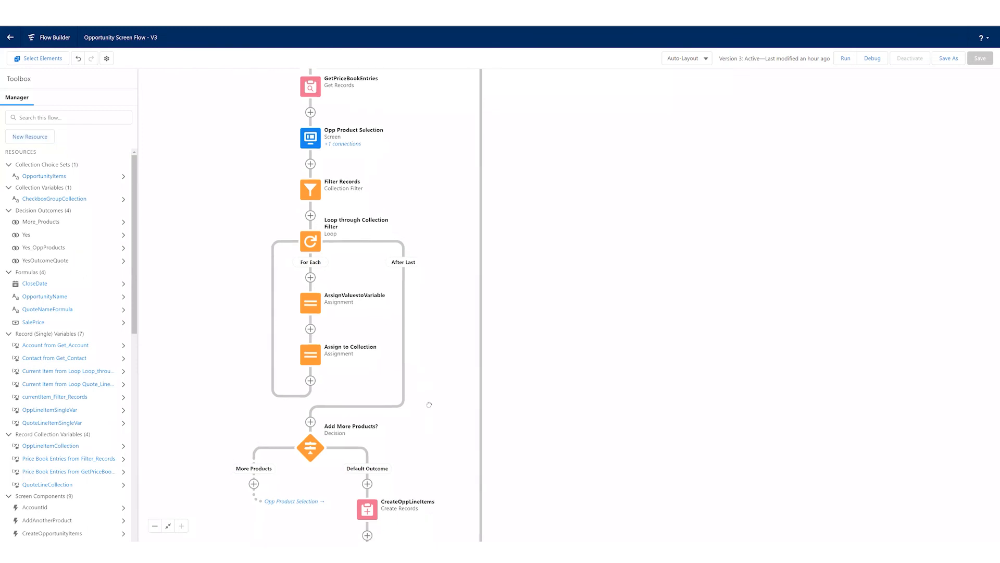
scroll(419, 386, down, 5)
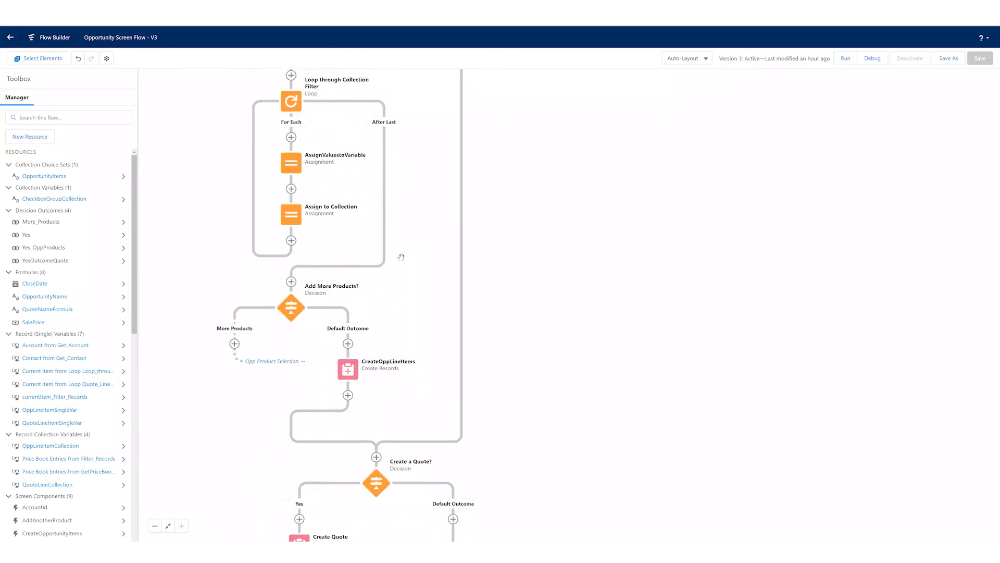
click(348, 370)
click(346, 460)
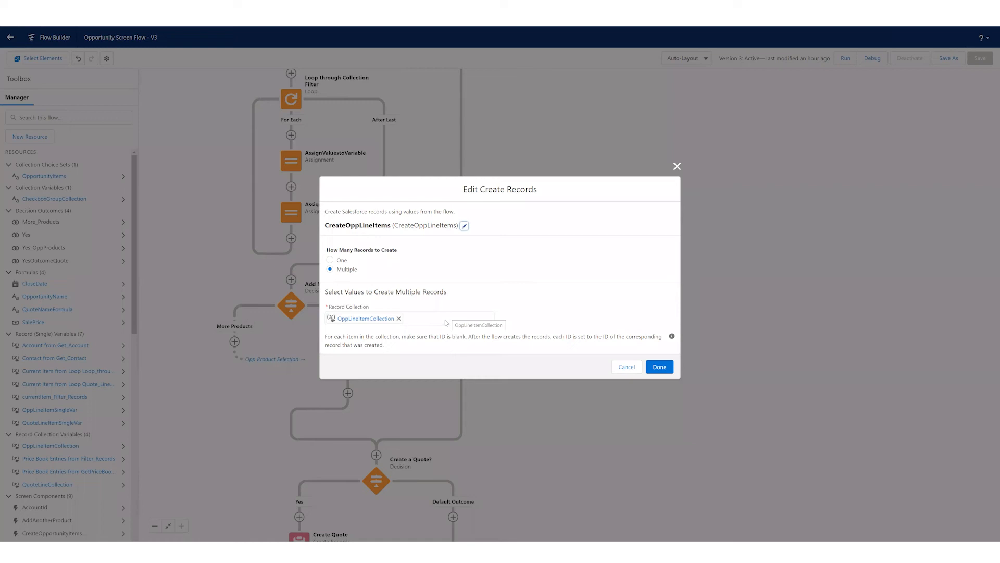
click(627, 371)
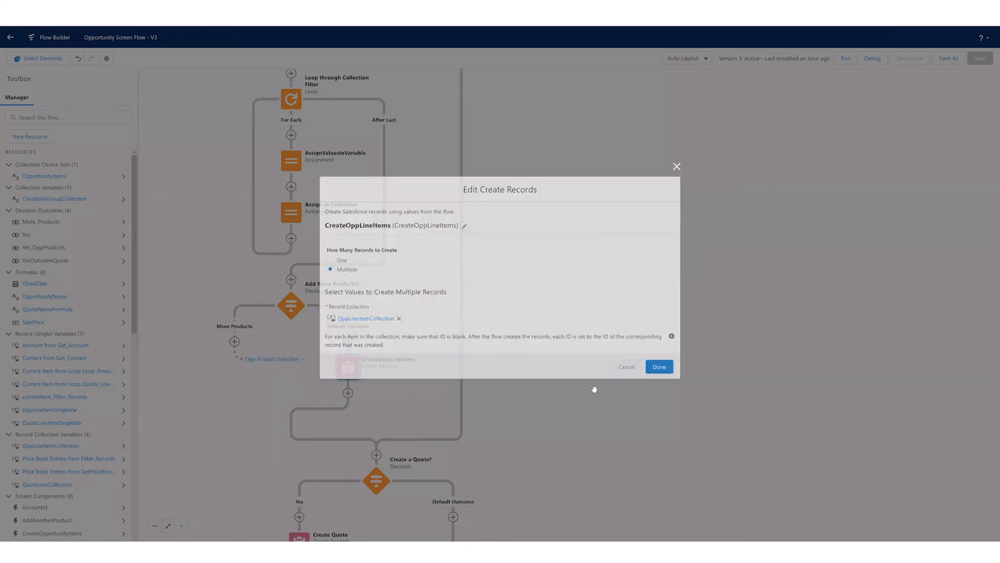
- Review the Yes outcome's condition in the Create a Quote? decision, and cancel without changes
scroll(550, 282, down, 4)
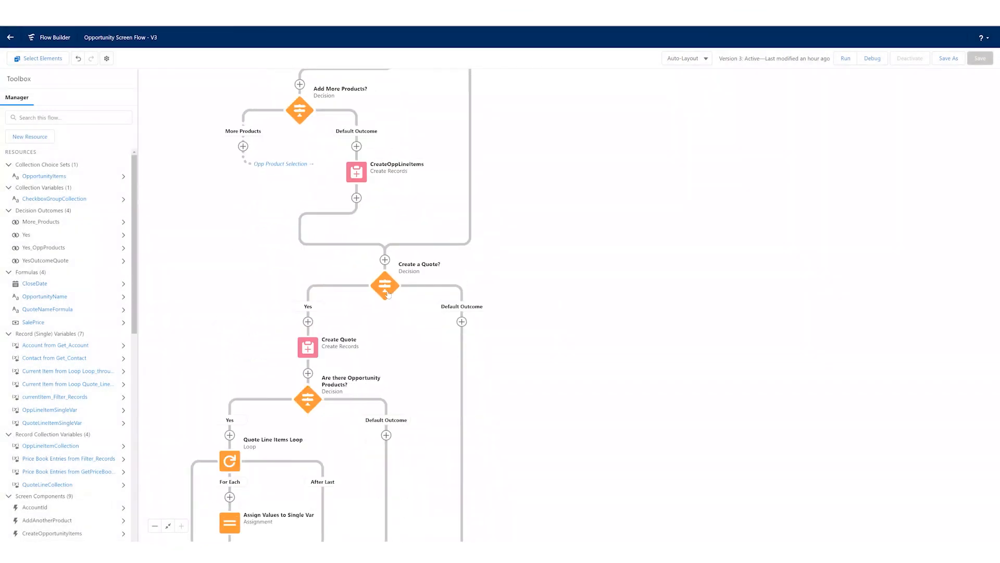
click(388, 294)
double_click(388, 295)
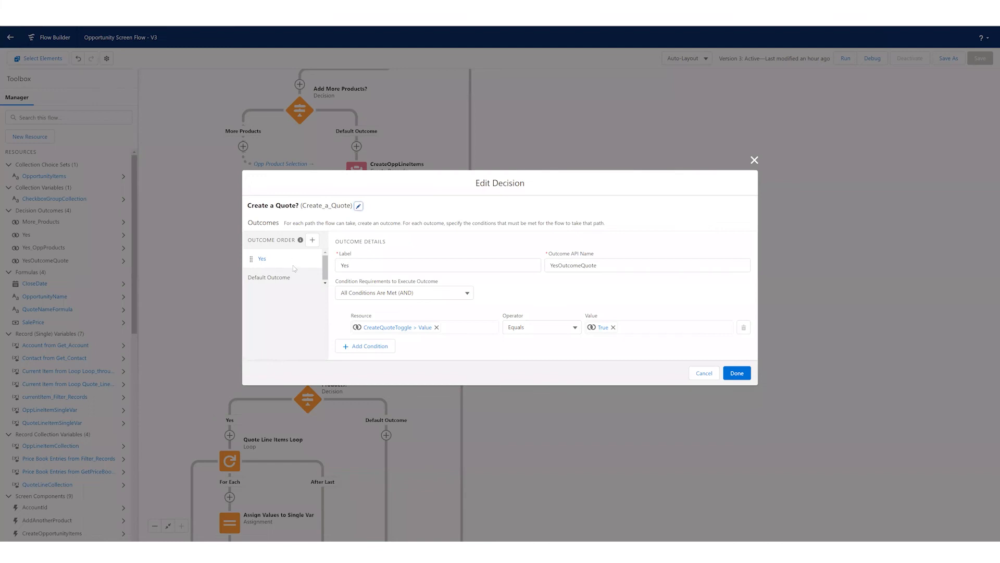
click(703, 374)
- Review the settings of the Create Quote record element, and close it without changes
scroll(394, 196, down, 3)
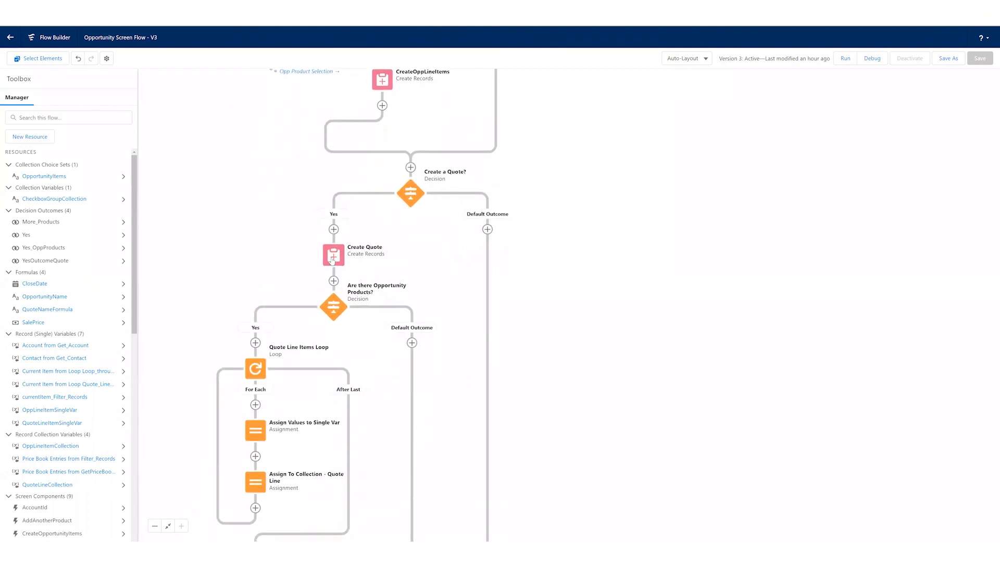
click(331, 258)
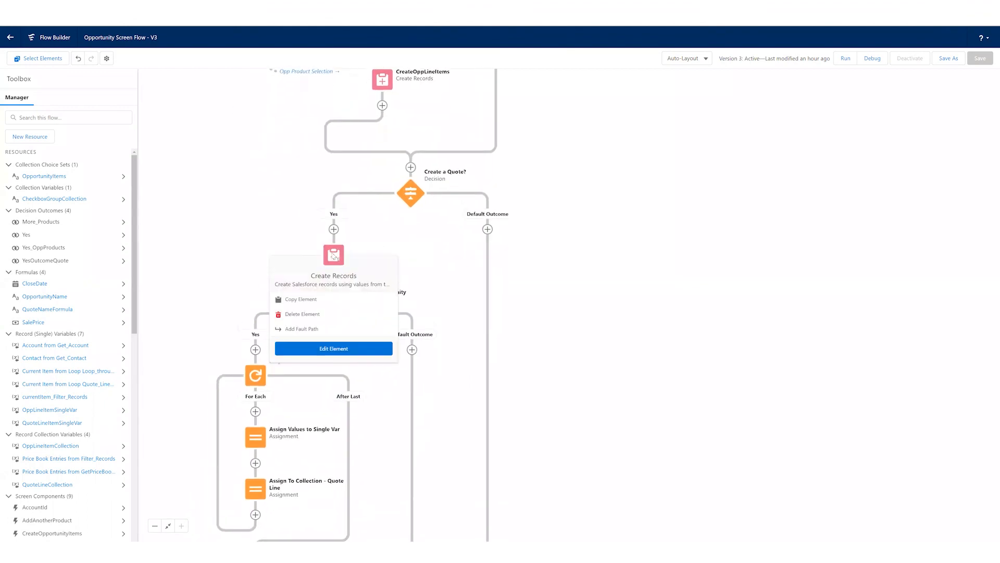
click(333, 348)
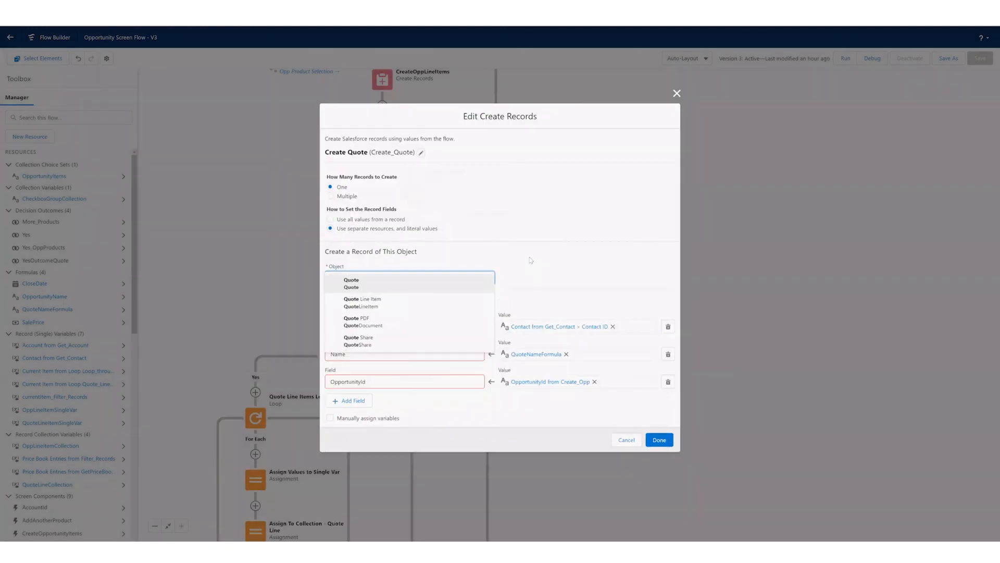
click(434, 287)
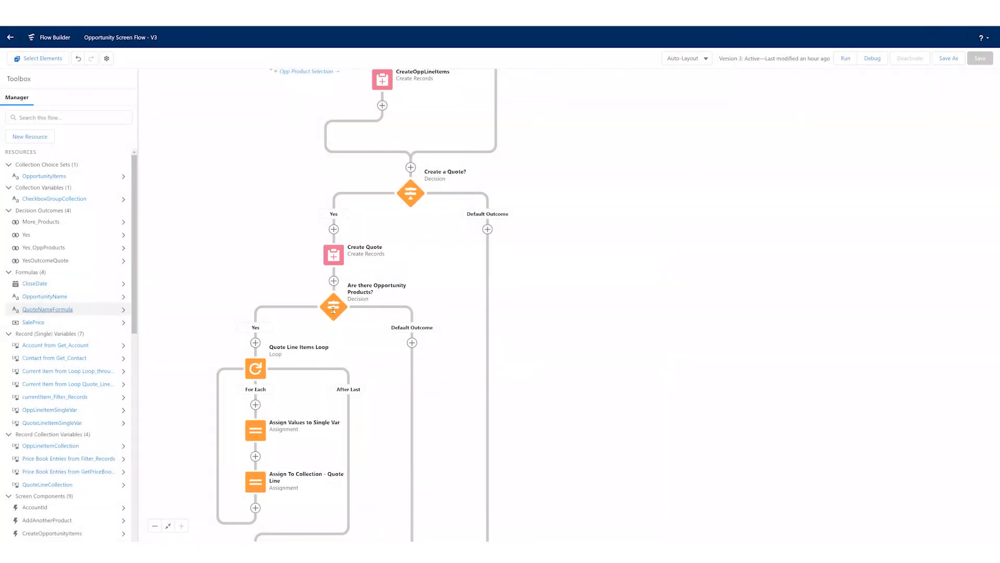
- Review the expression of the QuoteNameFormula resource, and cancel without changes
click(52, 309)
double_click(376, 311)
drag(396, 309, 403, 309)
click(407, 309)
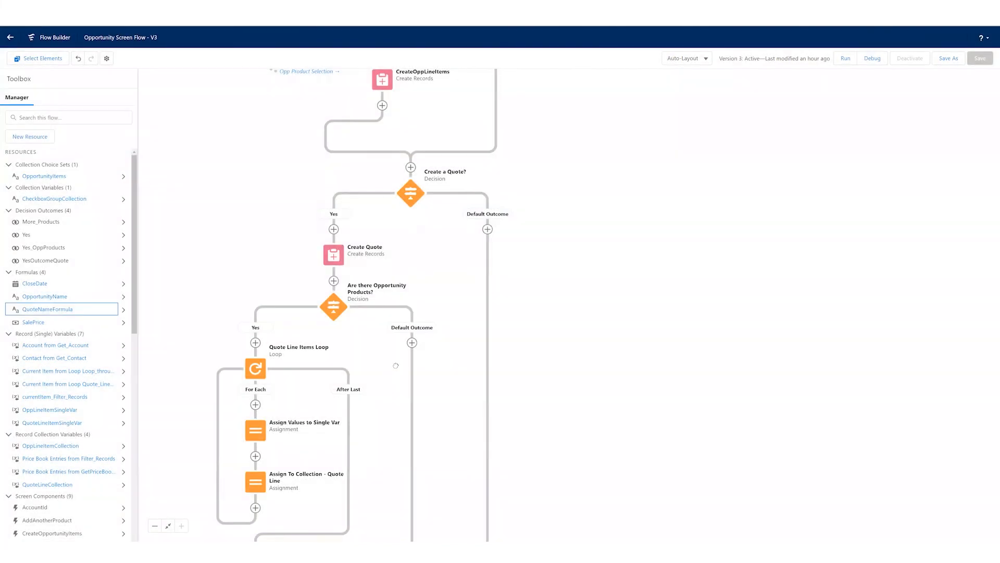
- Review the Yes outcome's condition in the Are there Opportunity Products? decision, and cancel without changes
drag(386, 385, 411, 345)
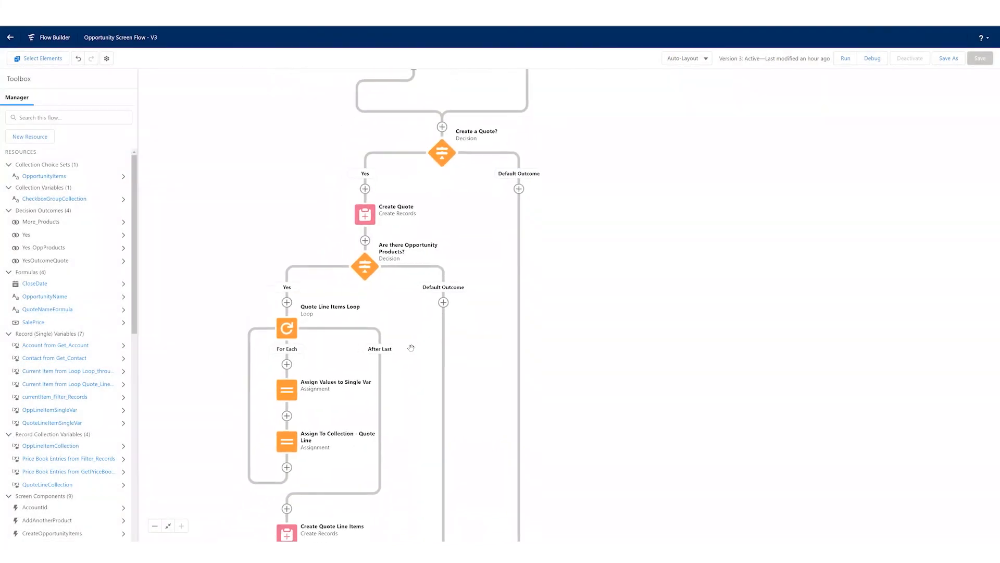
click(369, 266)
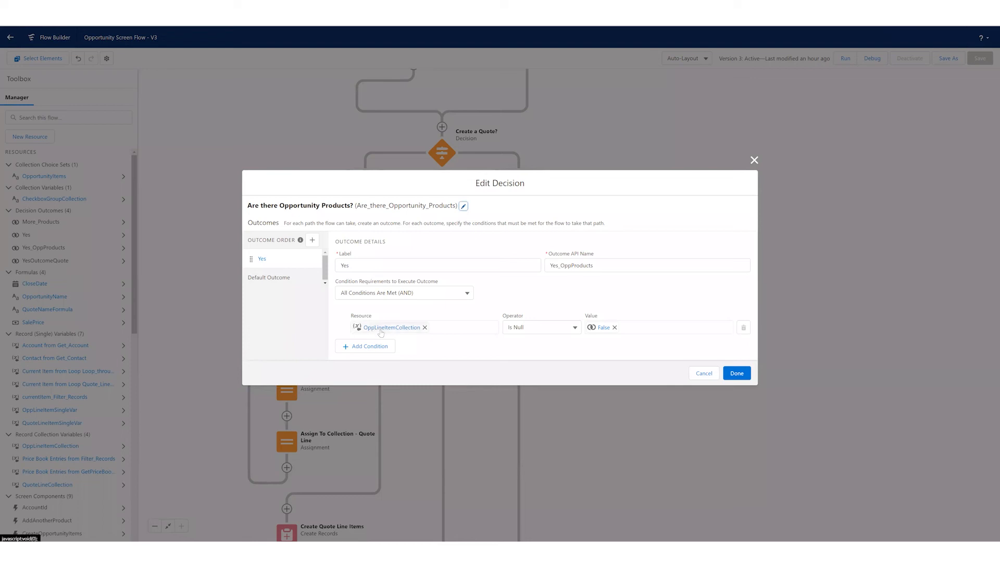
click(704, 374)
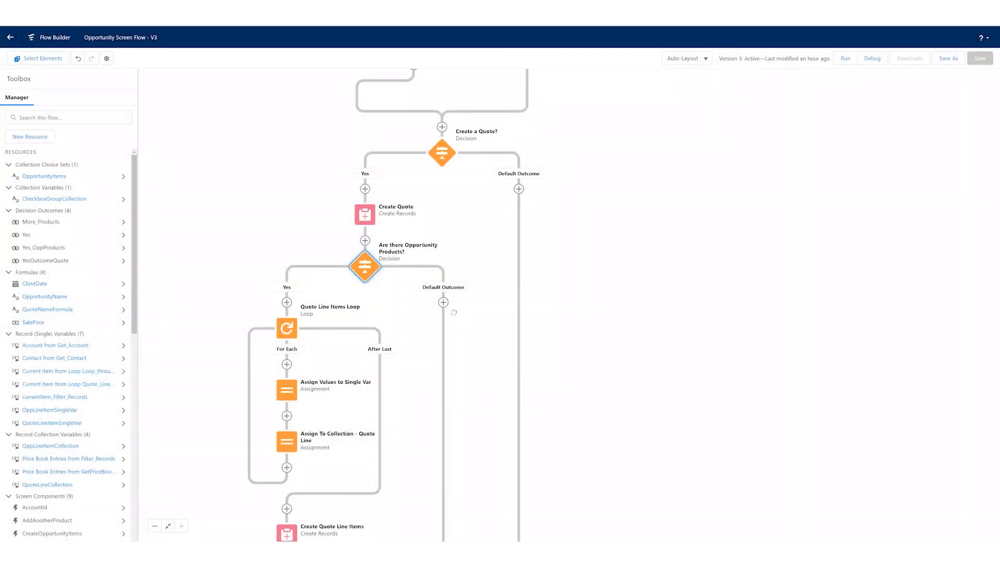
- Review the collection variable and iteration direction of the Quote Line Items Loop, and cancel without changes
drag(322, 300, 351, 259)
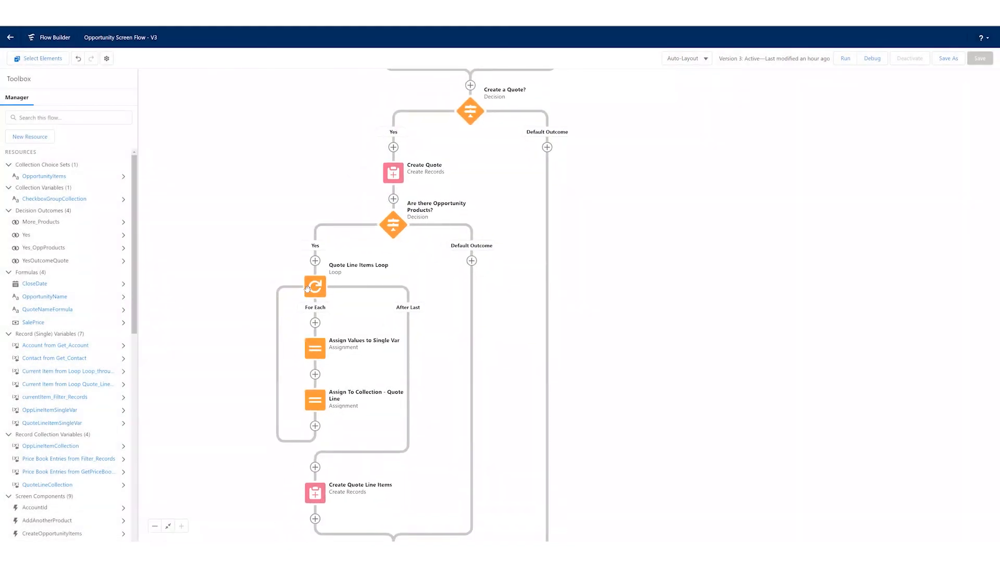
click(319, 287)
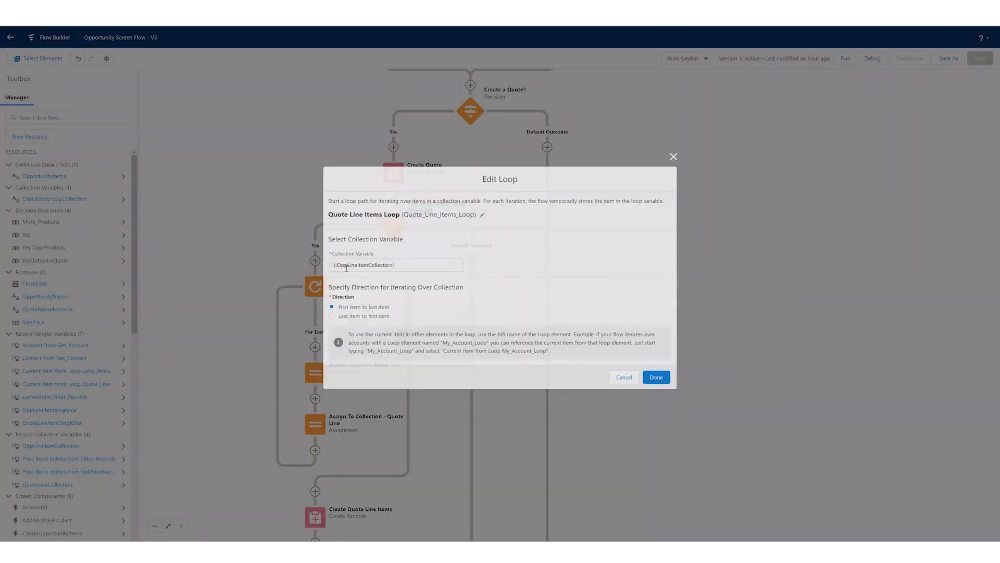
click(627, 379)
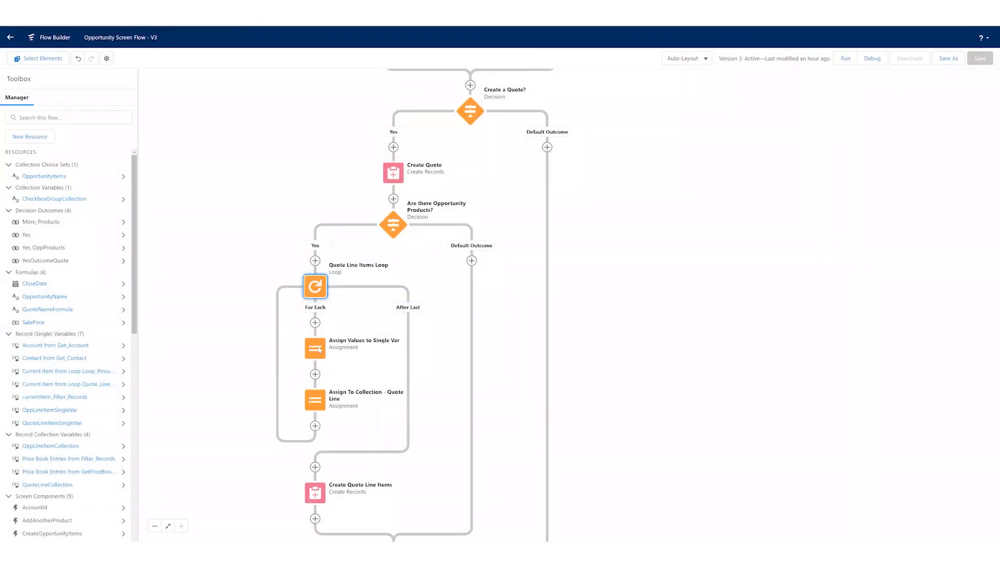
- Review the quote line item field assignments in the Assign Values to Single Var element, and cancel without changes
click(317, 348)
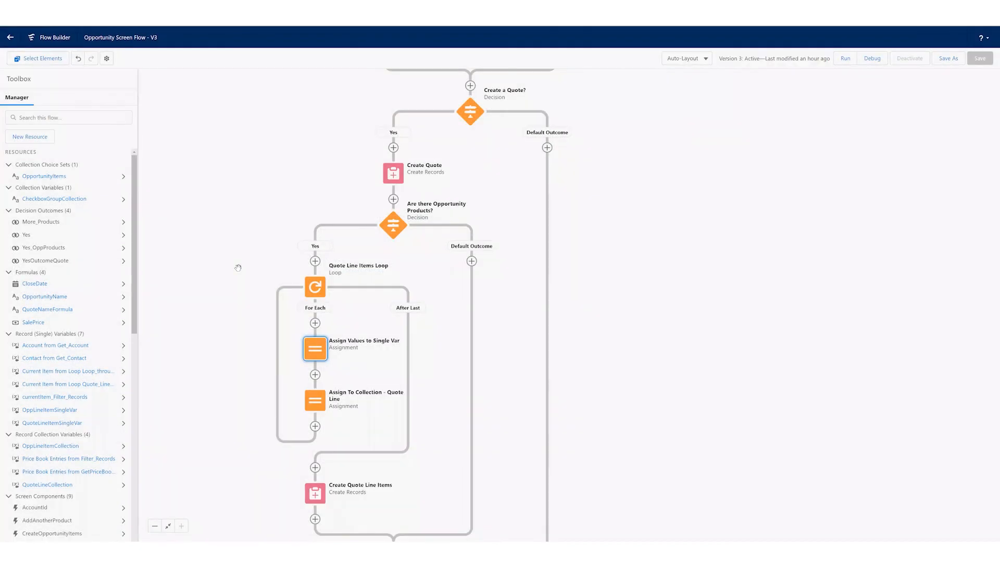
click(239, 268)
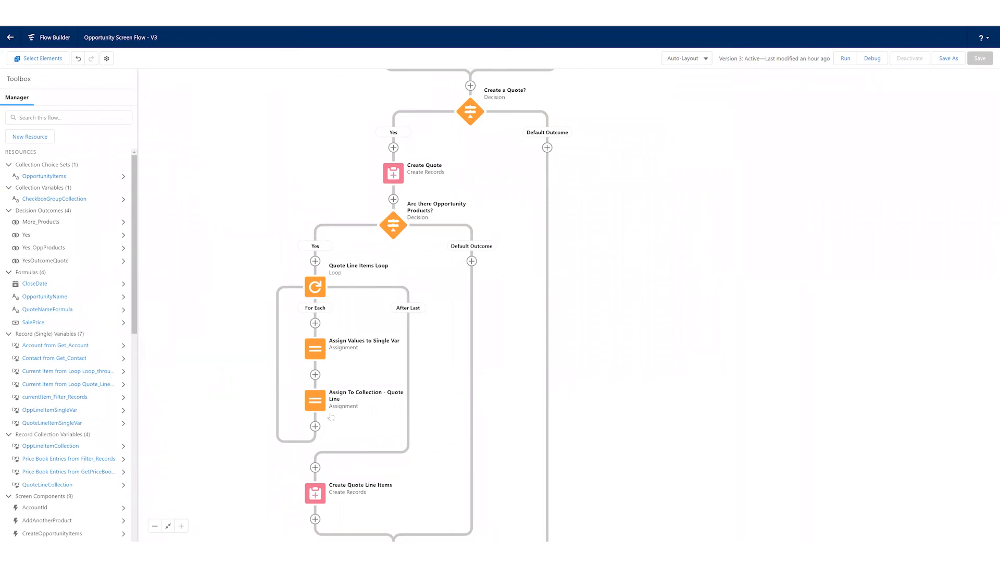
click(320, 353)
click(315, 427)
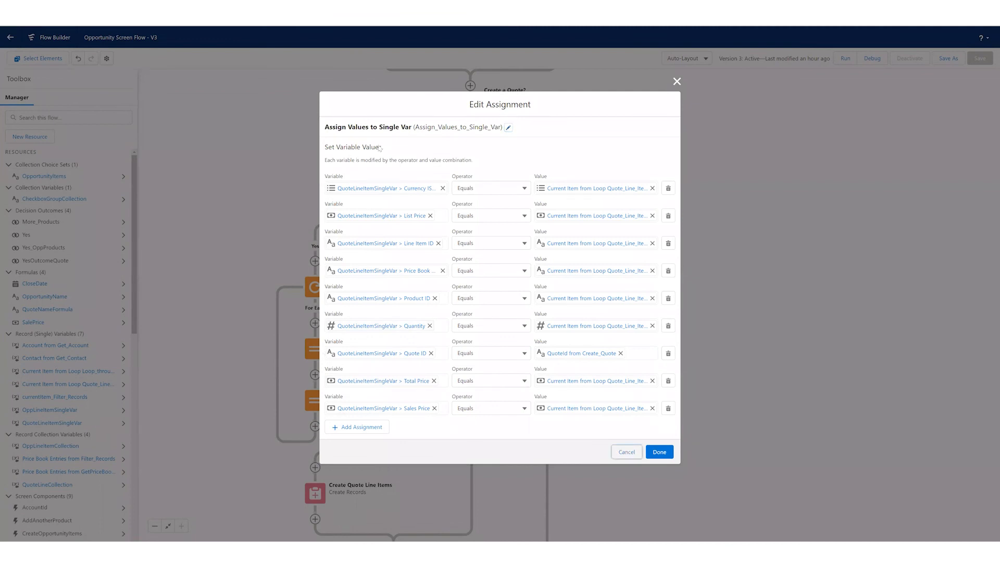
click(627, 451)
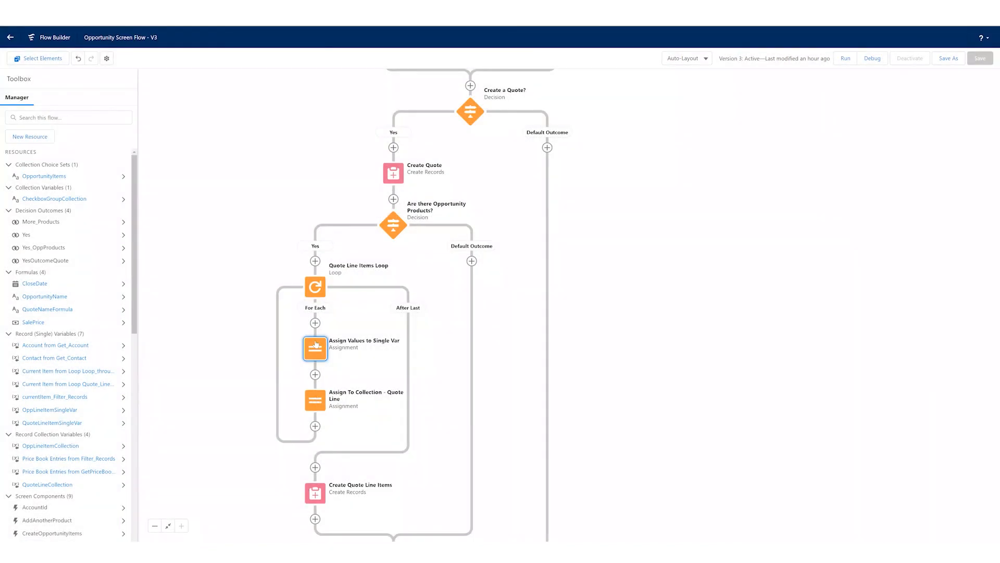
click(317, 354)
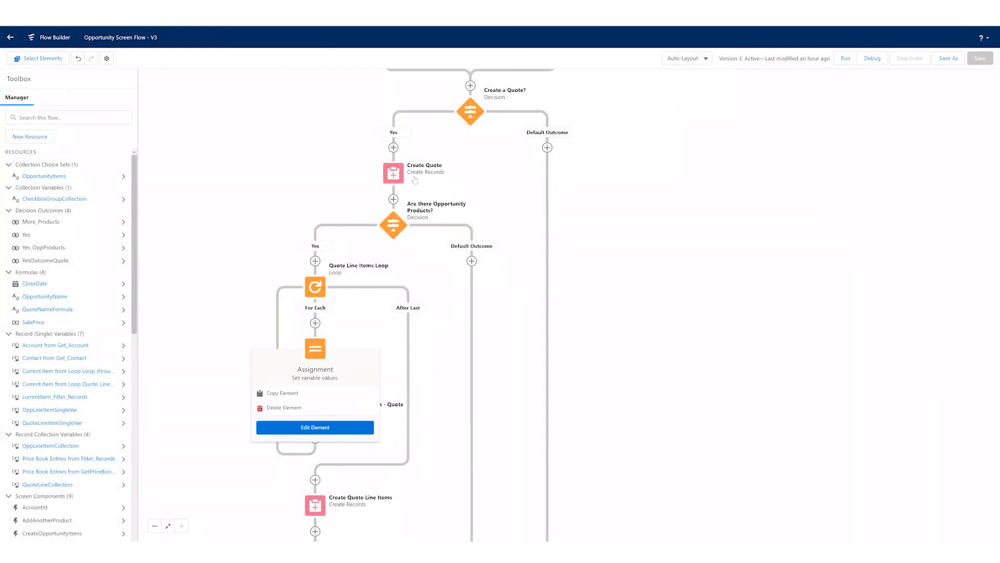
click(314, 425)
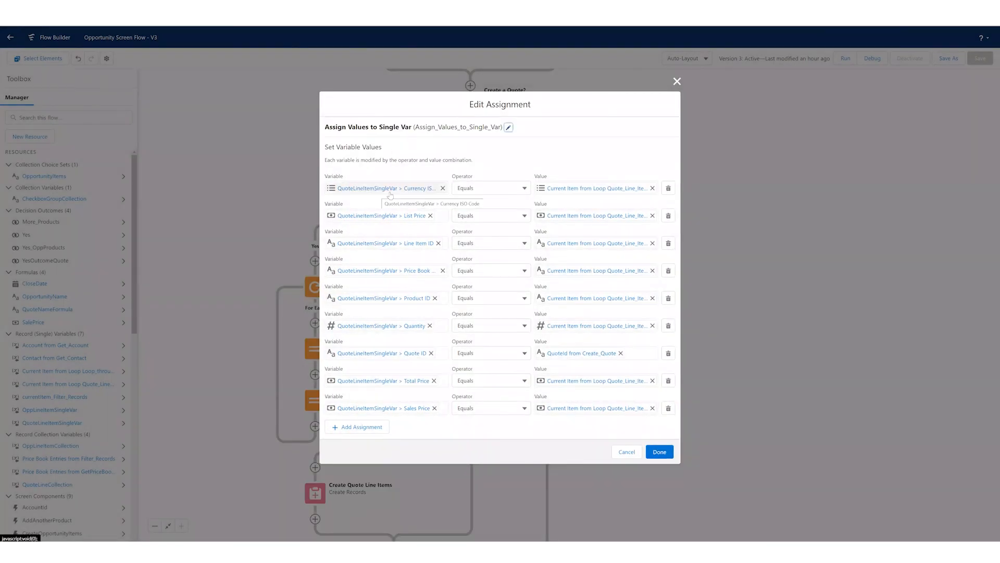
click(634, 453)
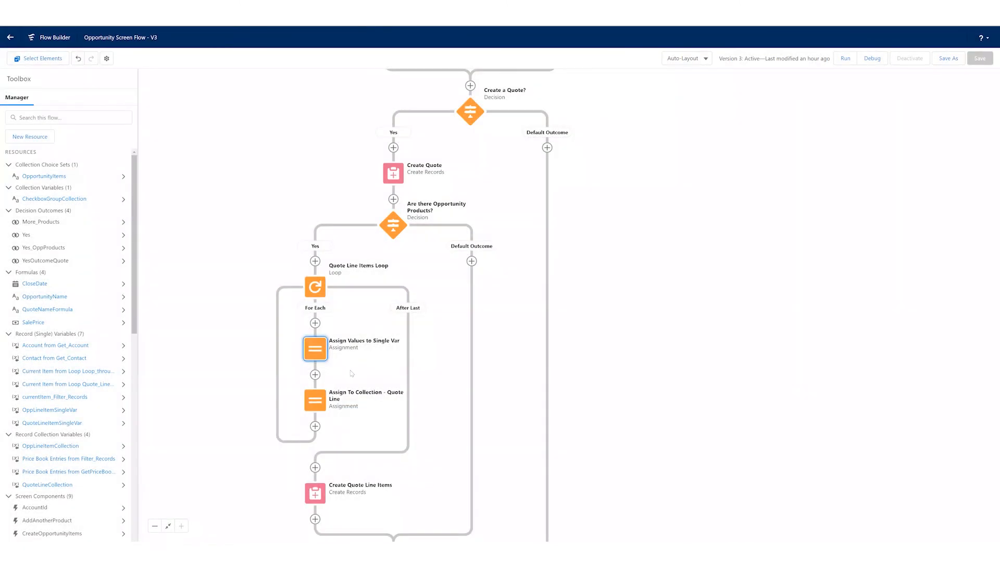
- Review the variable, operator and value in the Assign To Collection - Quote Line element, and close it without changes
click(306, 403)
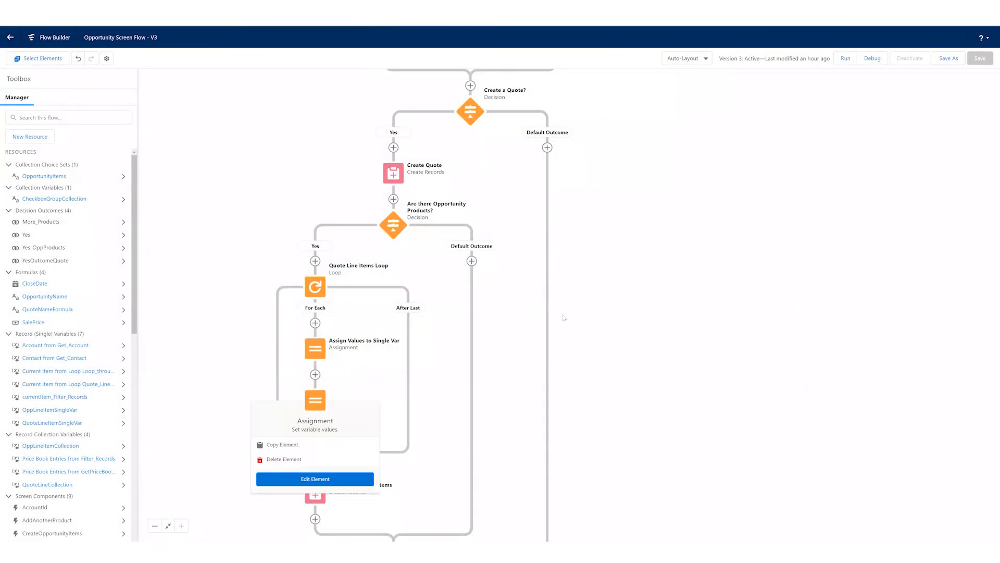
click(314, 477)
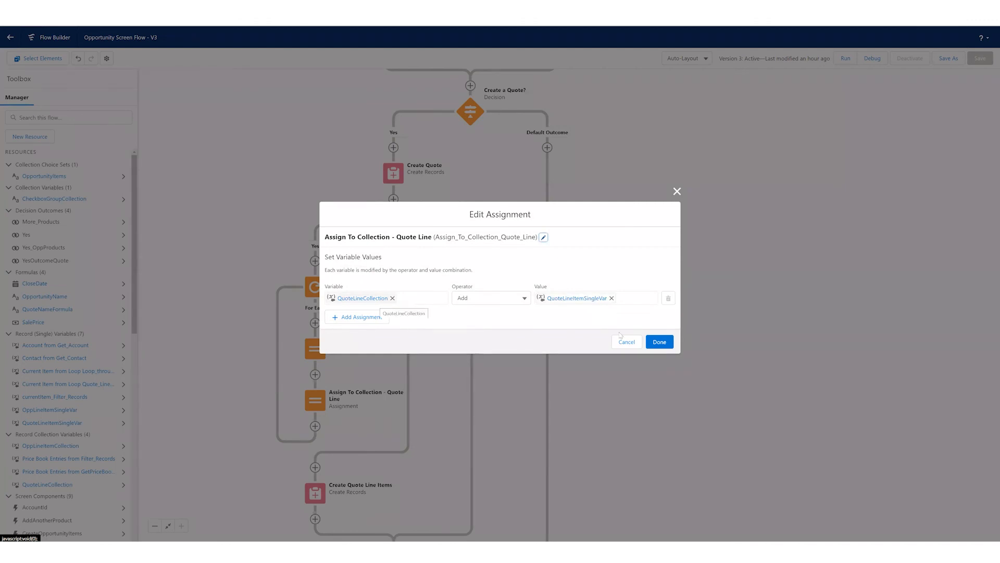
key(Escape)
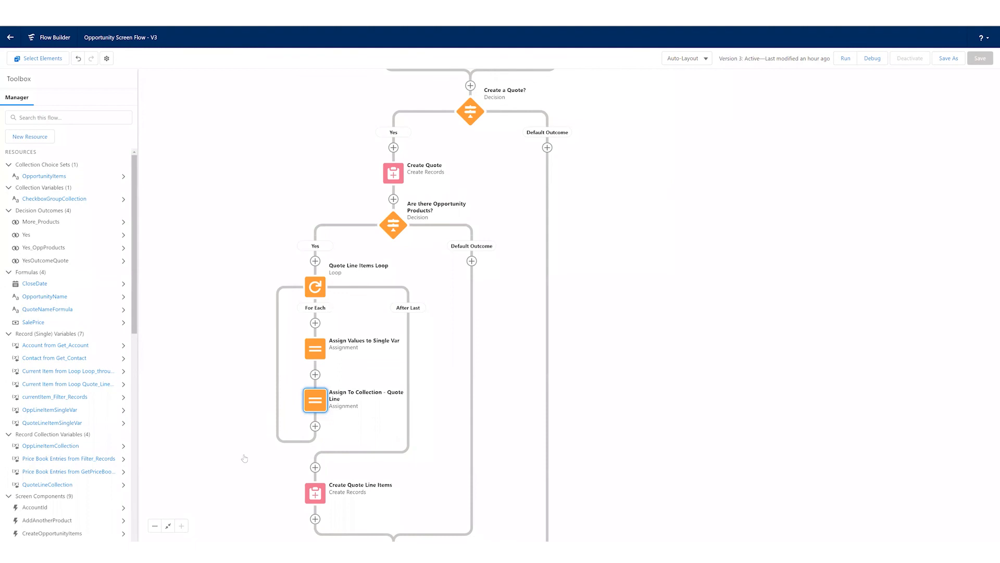
- Review the record collection used by the Create Quote Line Items element, and cancel without changes
scroll(264, 332, down, 3)
double_click(289, 358)
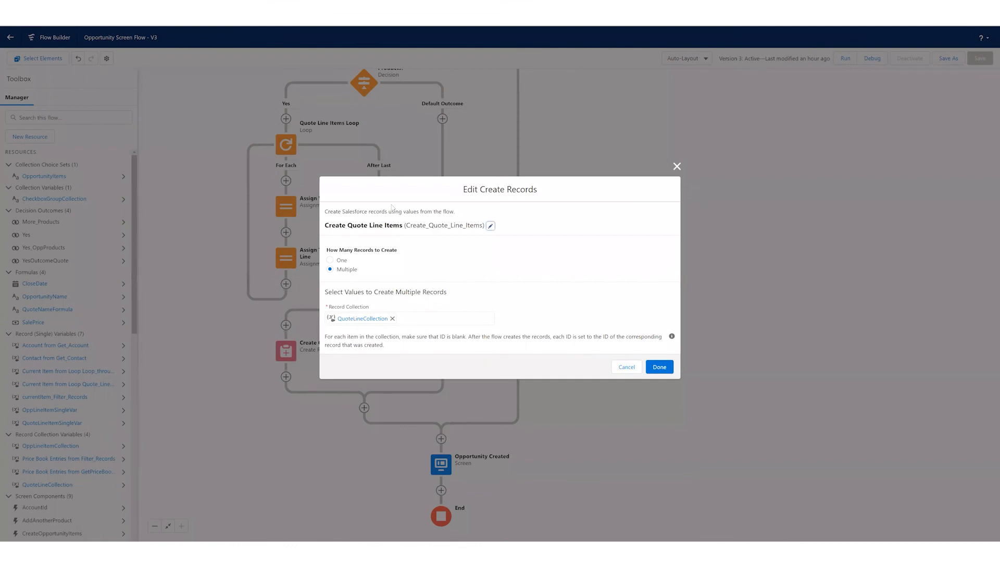
click(627, 368)
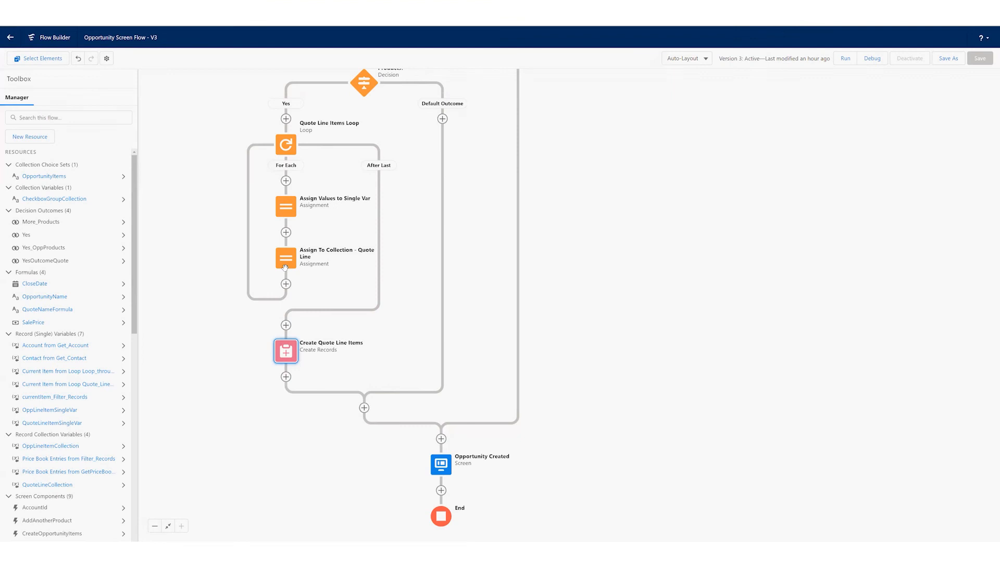
- Review the display text on the Opportunity Created screen, and cancel without changes
scroll(365, 338, down, 2)
click(442, 402)
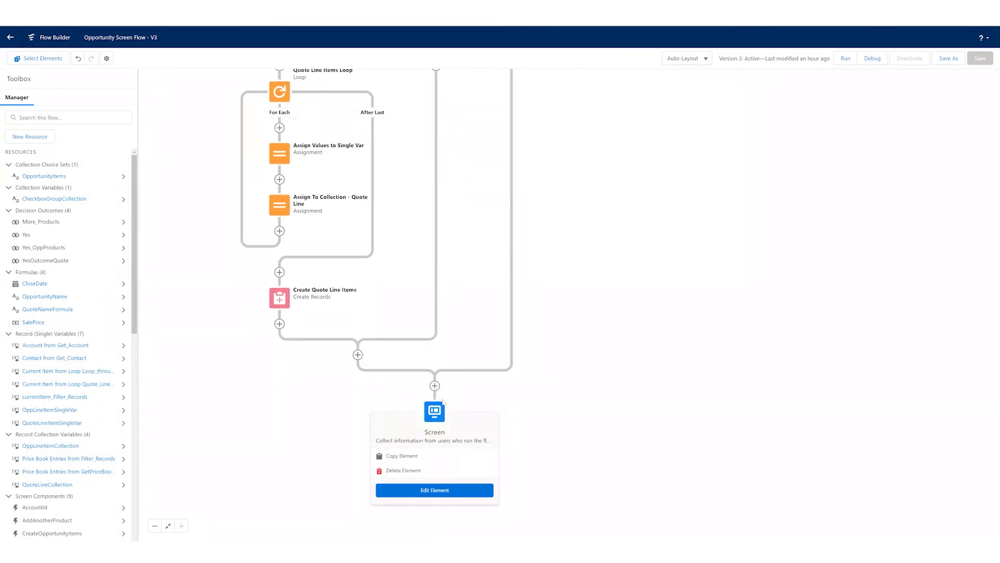
double_click(442, 403)
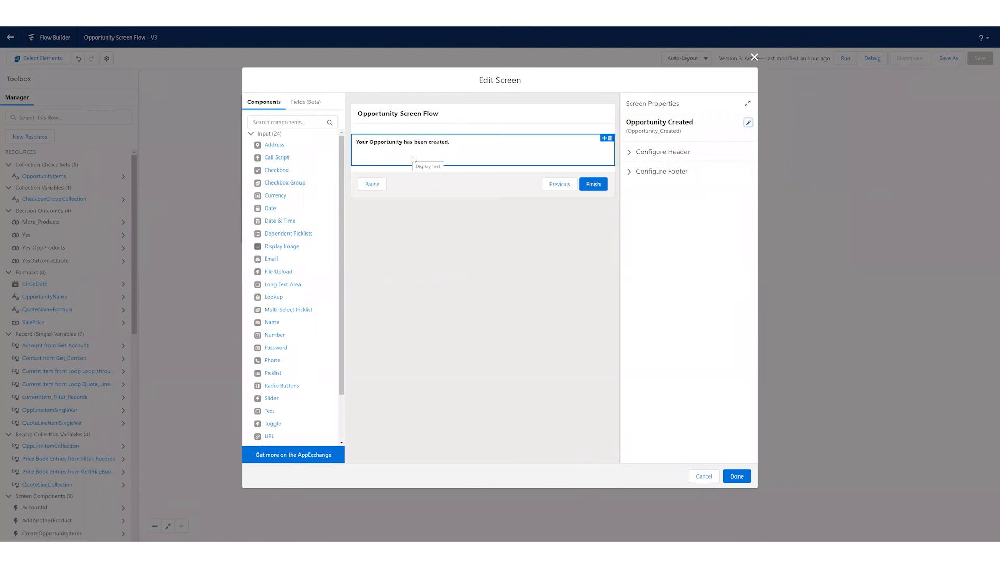
click(701, 475)
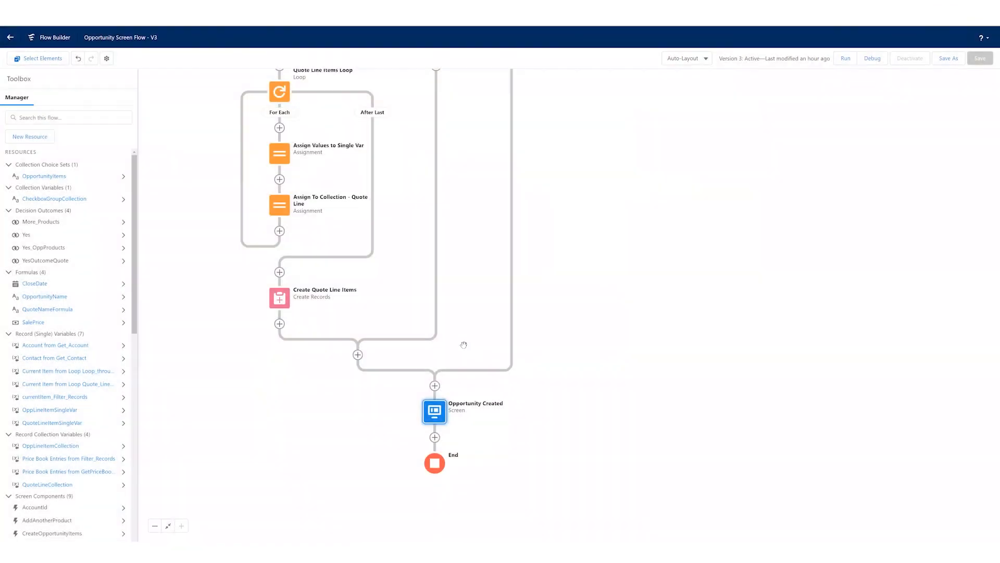
- Look back through the flow from its end, and check which elements can be added between Opp Product Selection and Filter Records
drag(464, 345, 476, 345)
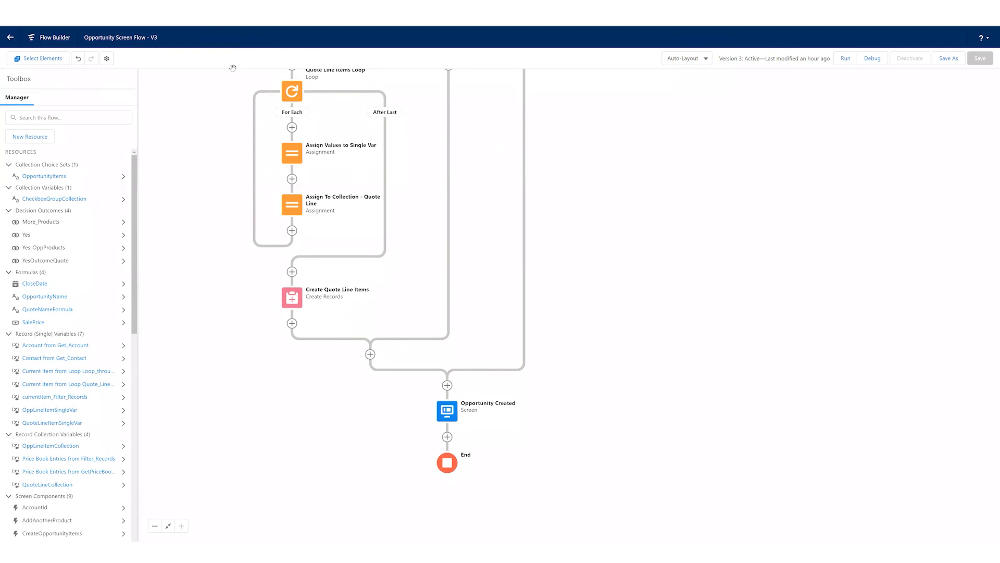
scroll(556, 217, up, 1)
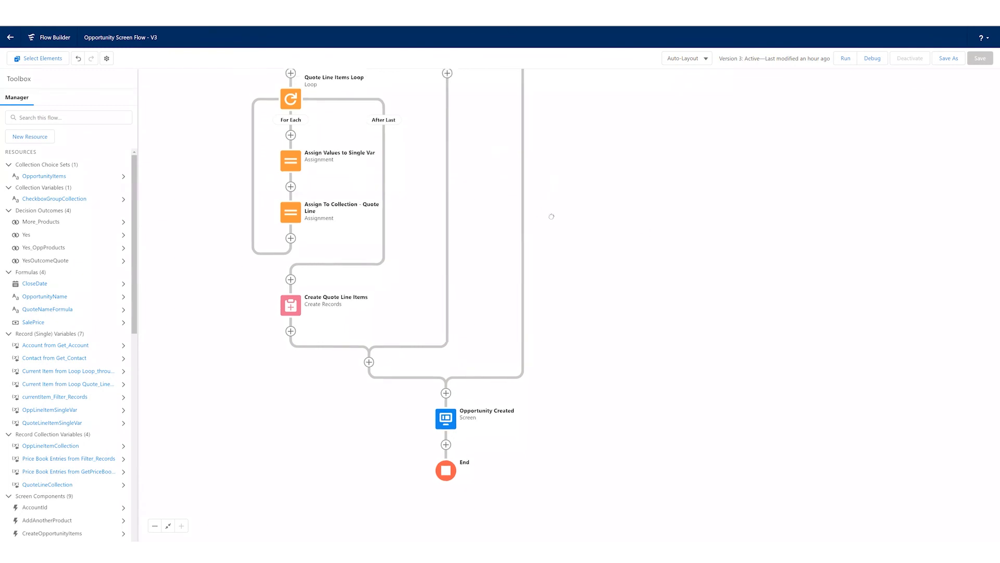
scroll(506, 178, up, 5)
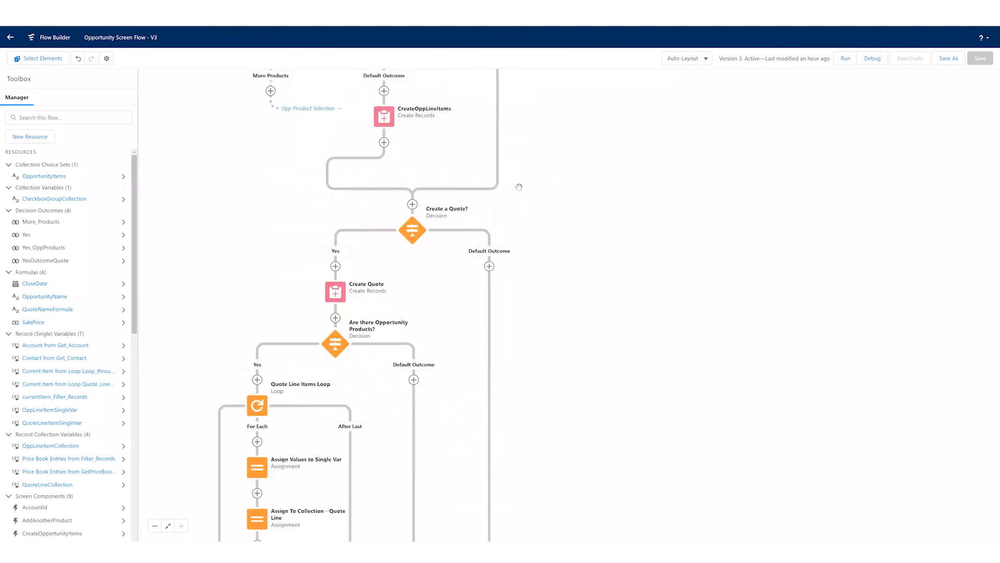
scroll(531, 389, up, 6)
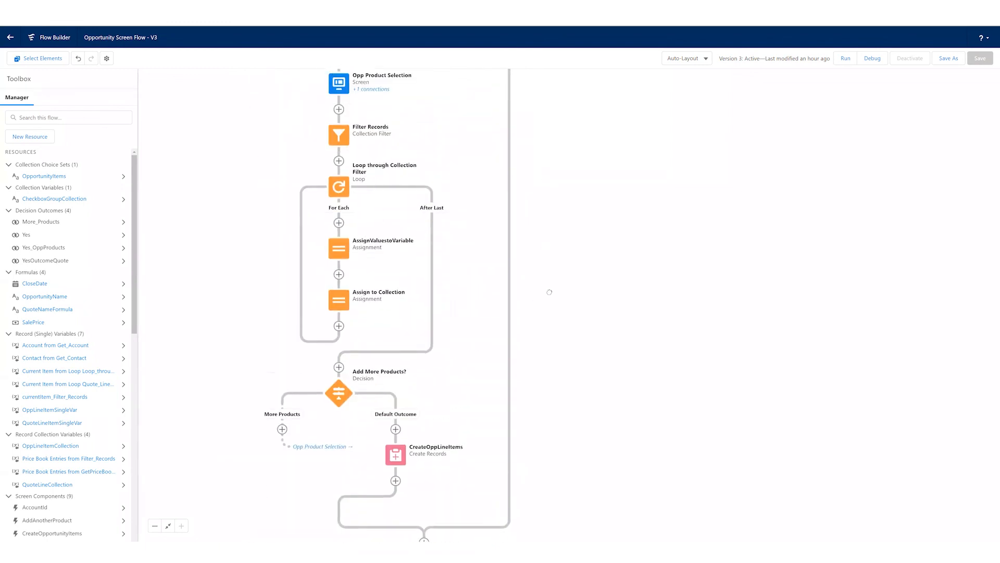
scroll(547, 289, up, 3)
scroll(531, 339, up, 3)
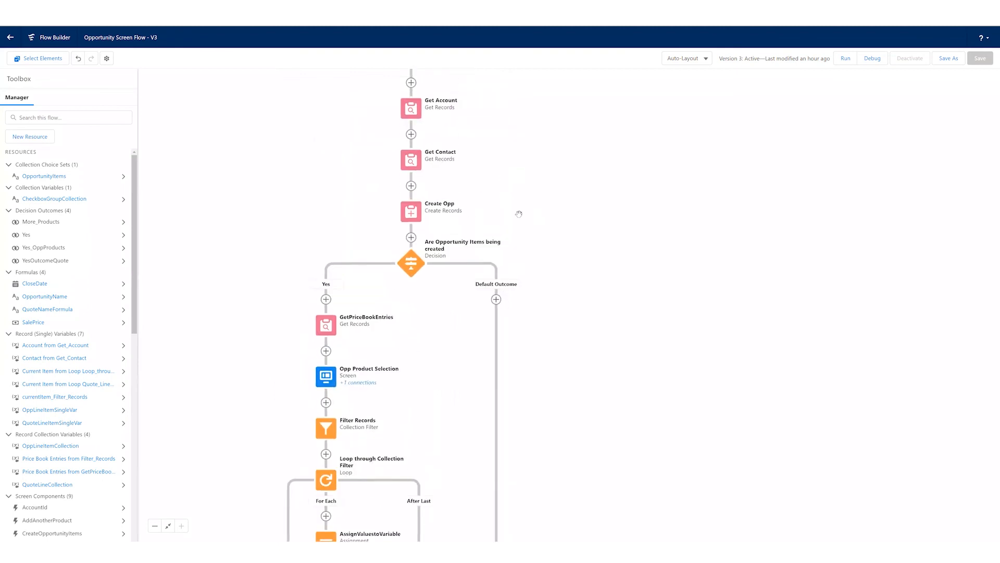
scroll(517, 260, up, 1)
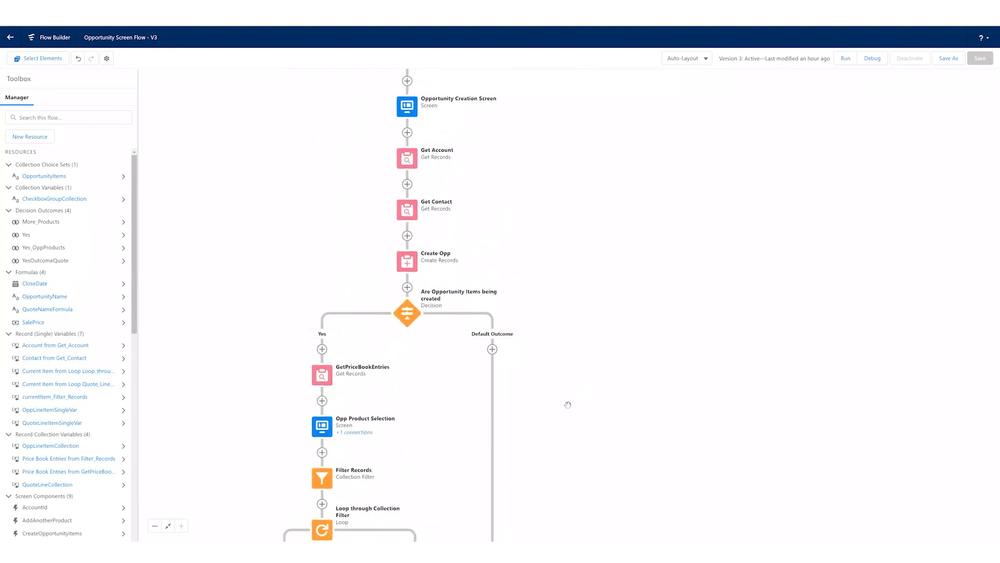
scroll(451, 476, down, 1)
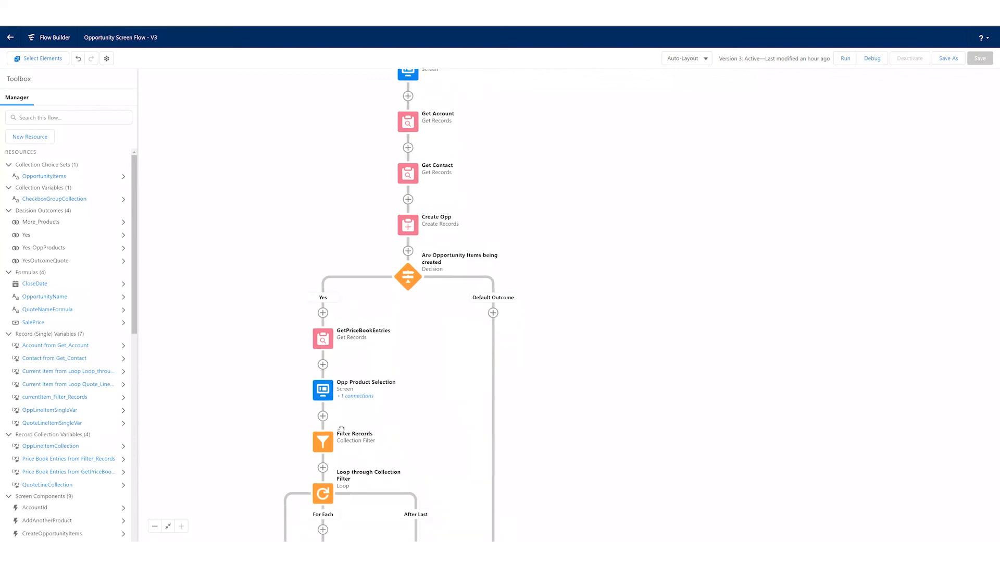
click(323, 417)
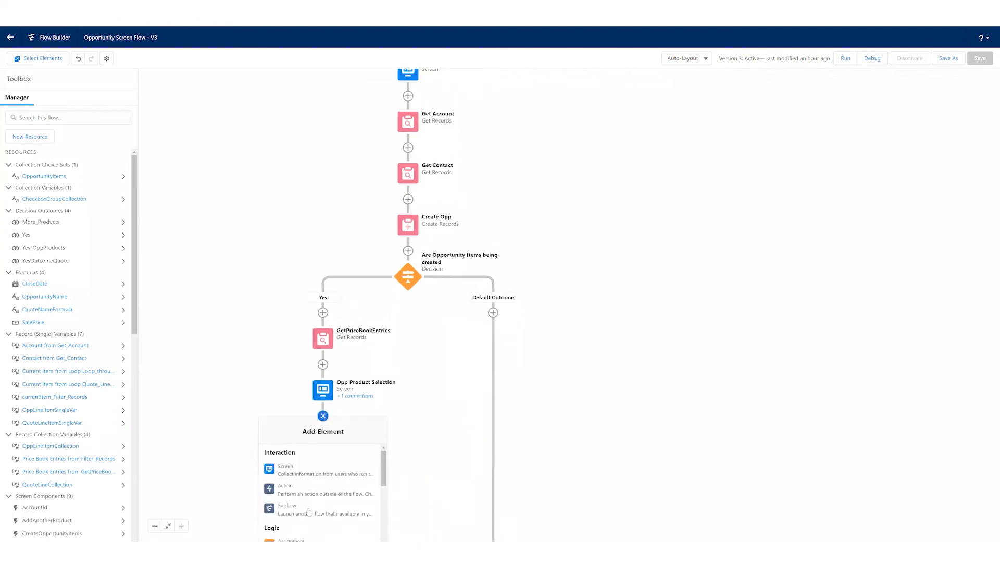
click(242, 379)
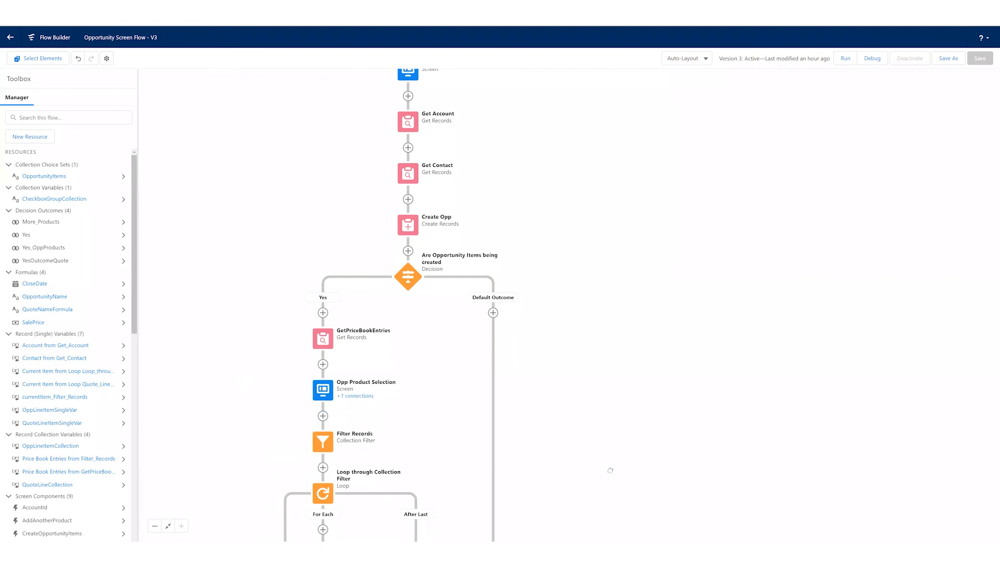
- Examine the flow's path through the product loop and the Create a Quote? decision, and return to the Start element
scroll(565, 321, down, 4)
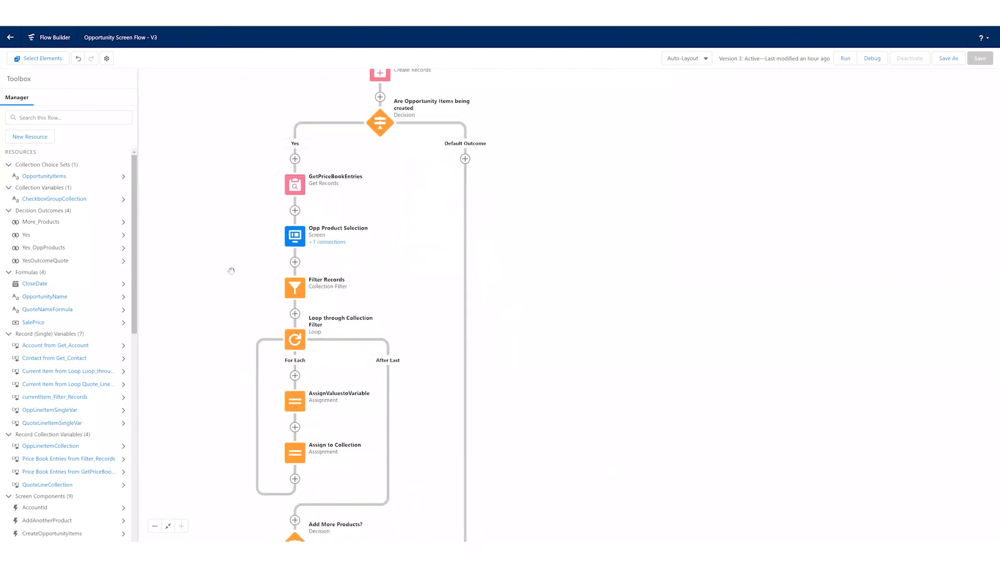
scroll(536, 459, down, 5)
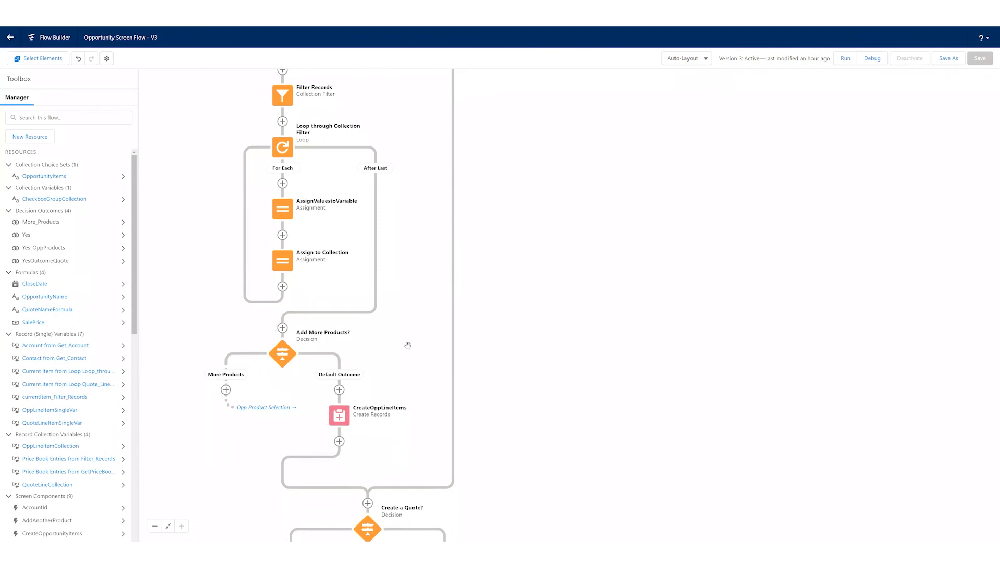
scroll(515, 373, down, 2)
scroll(512, 360, down, 5)
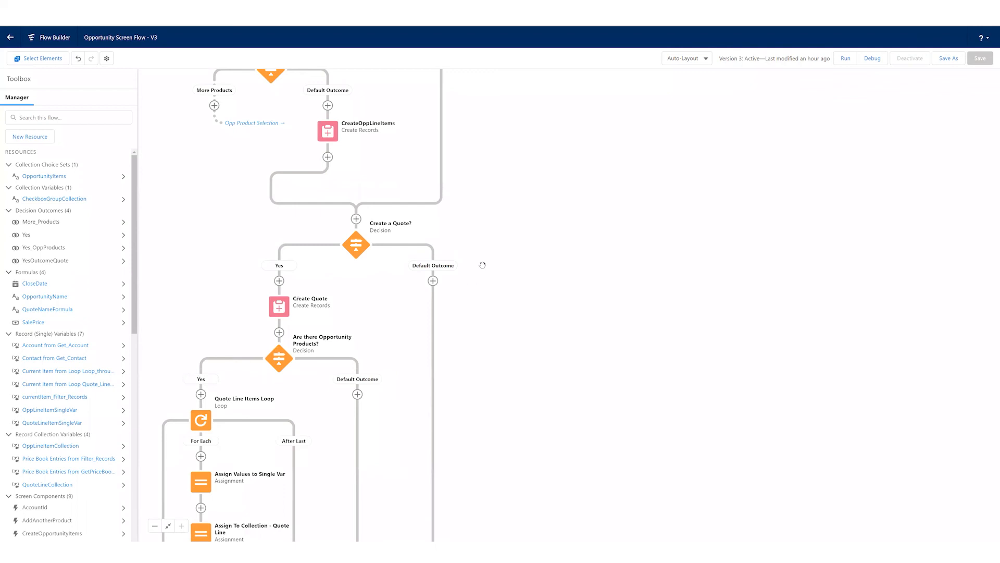
scroll(495, 412, up, 8)
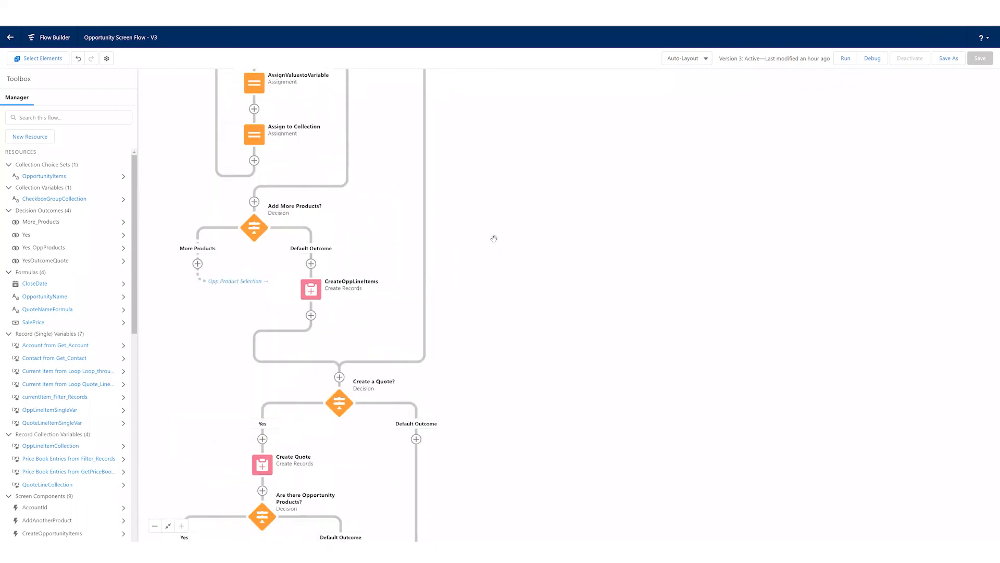
scroll(548, 416, up, 7)
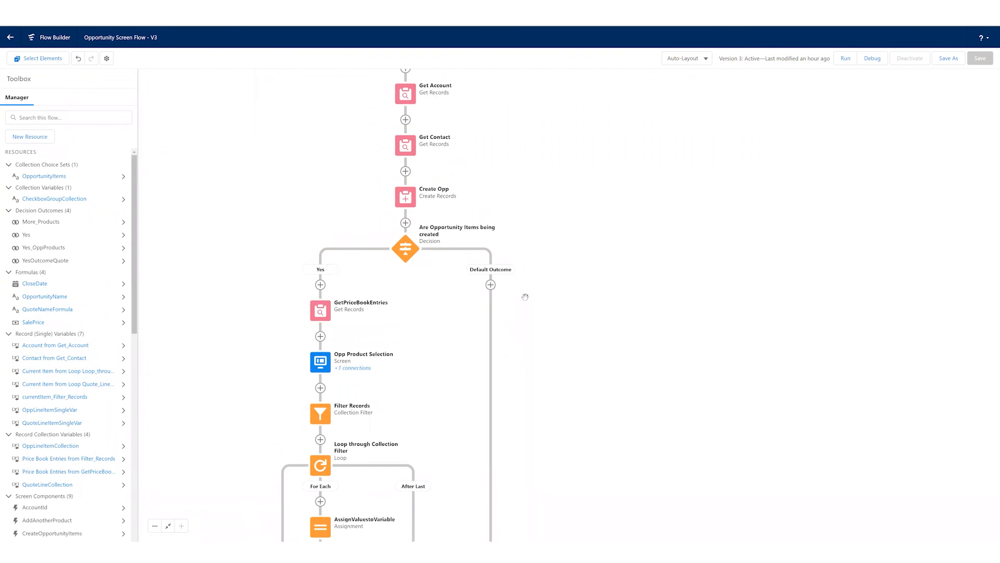
scroll(540, 282, up, 3)
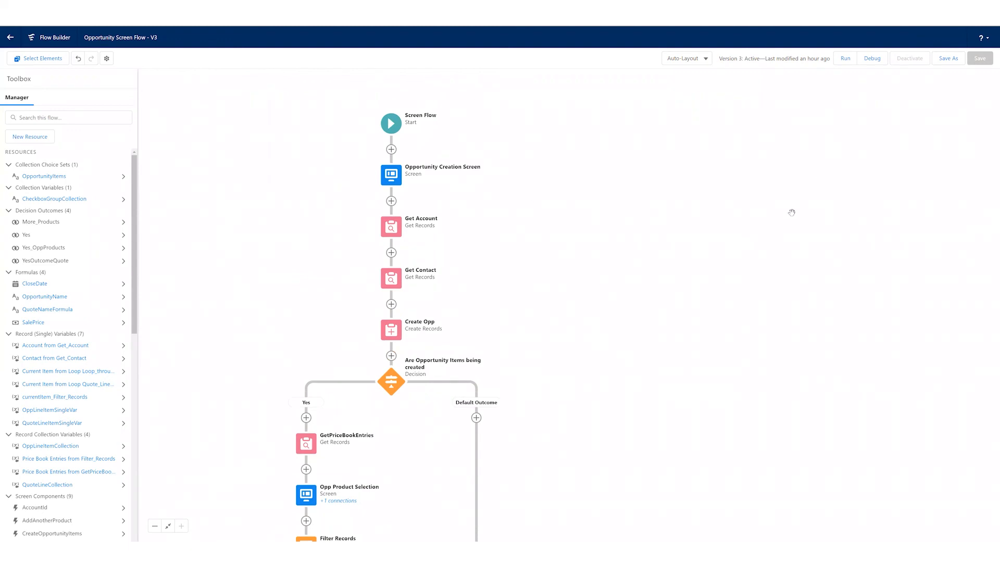
- Start a debug run of the flow using the latest subflow versions and showing execution details, without running it as another user
click(881, 59)
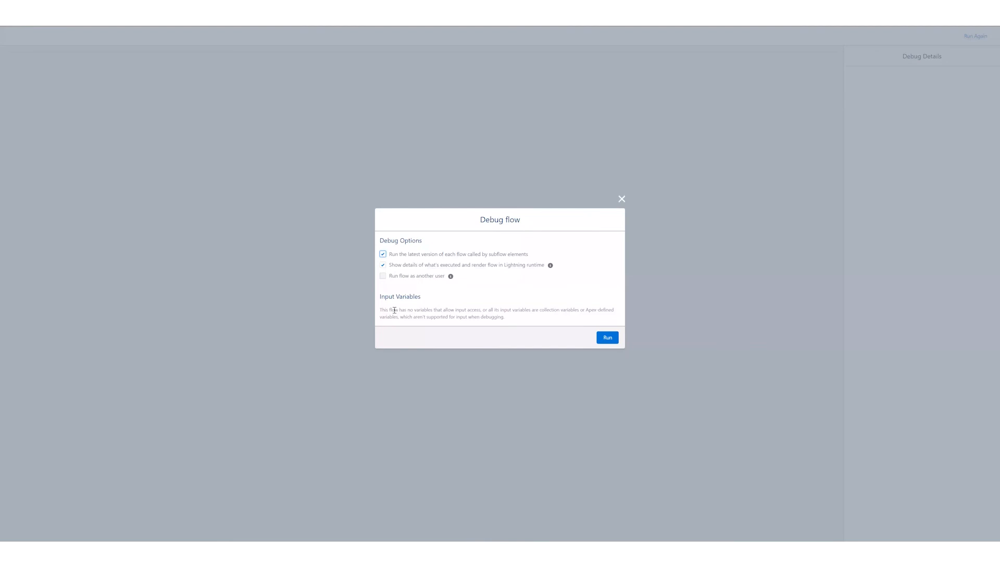
click(608, 338)
drag(413, 254, 389, 254)
click(483, 284)
click(614, 339)
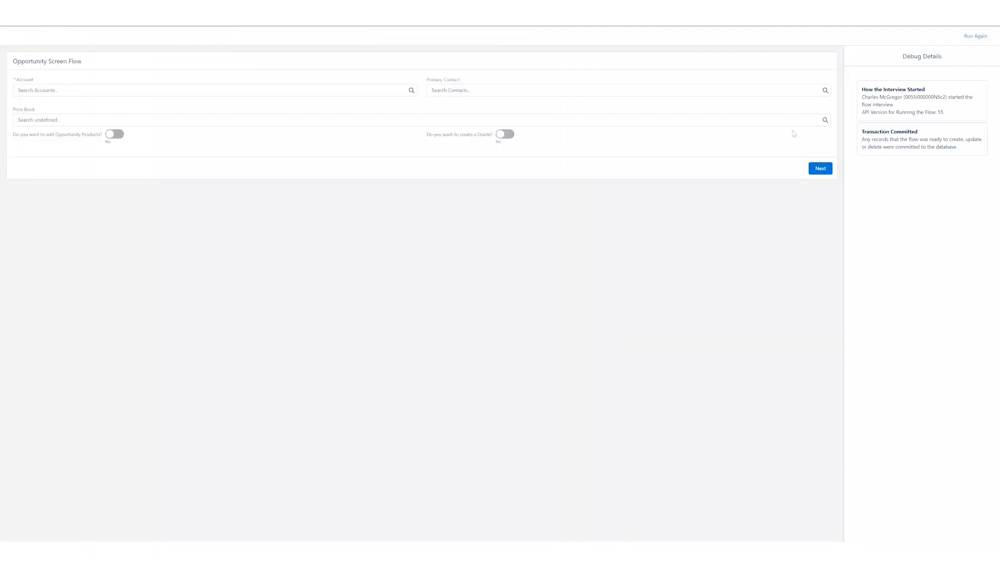
drag(866, 89, 927, 105)
click(927, 104)
- Choose Dickenson plc as the account, Salesforce Test User as the primary contact and Special Price Book as the price book
click(161, 87)
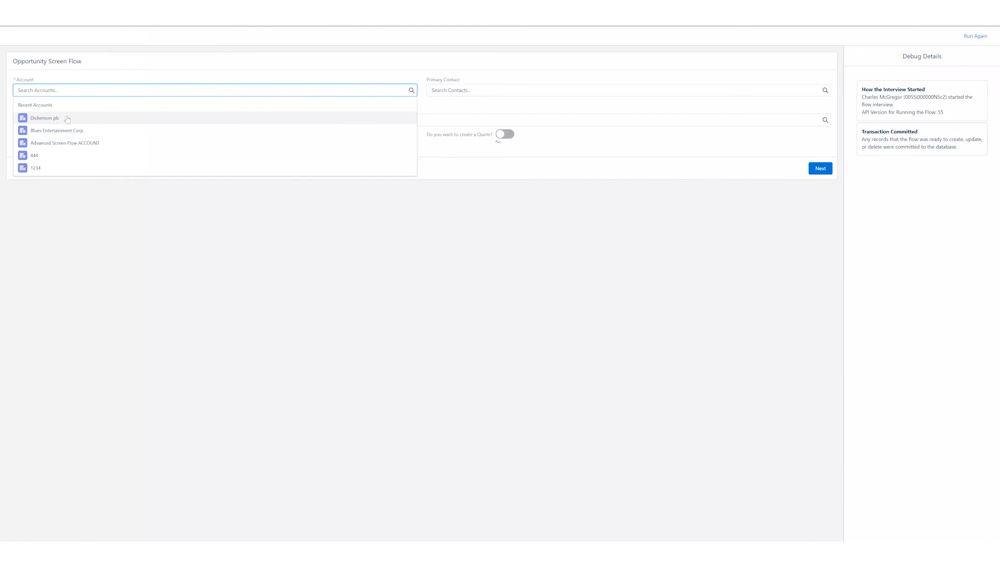
click(68, 117)
click(470, 88)
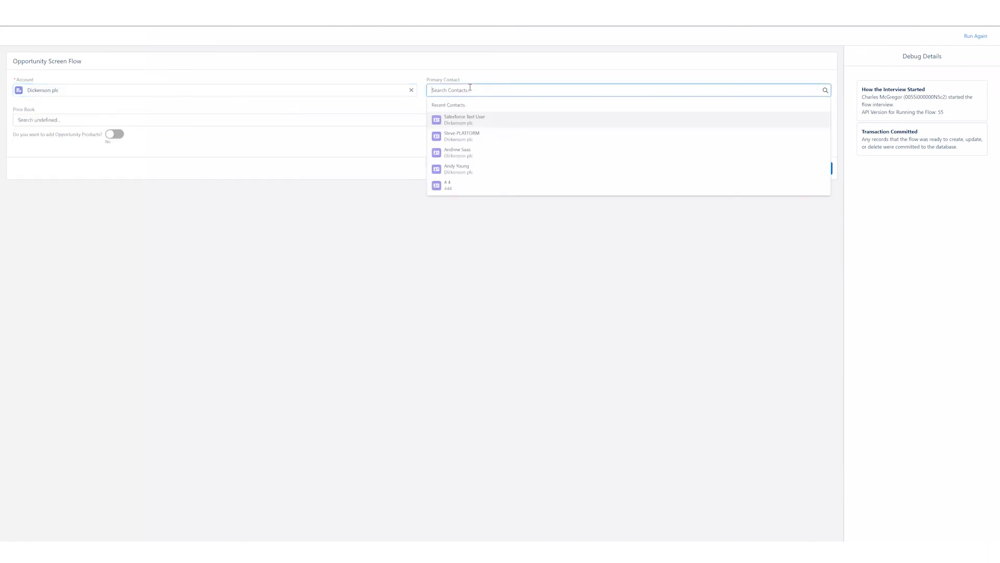
click(485, 117)
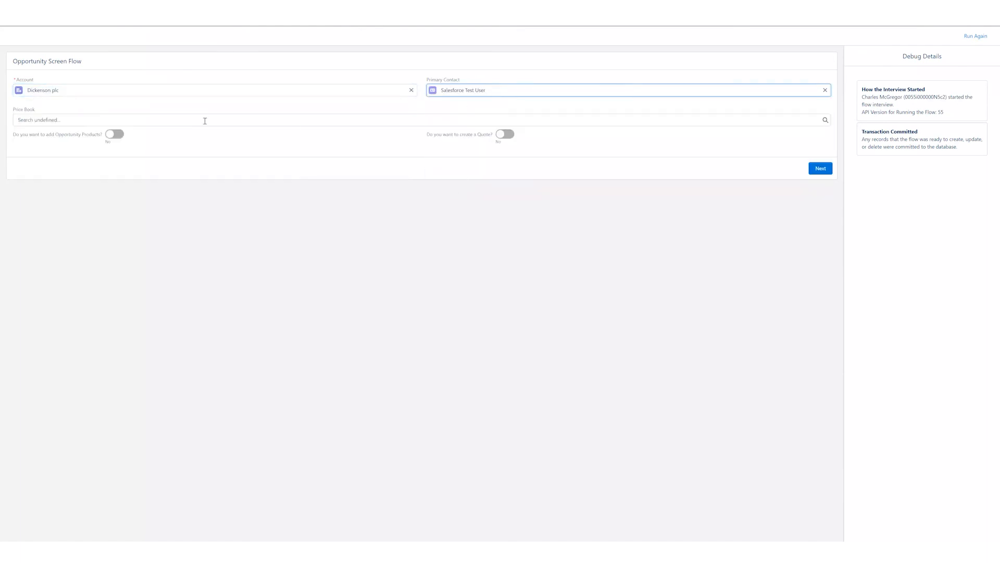
click(91, 118)
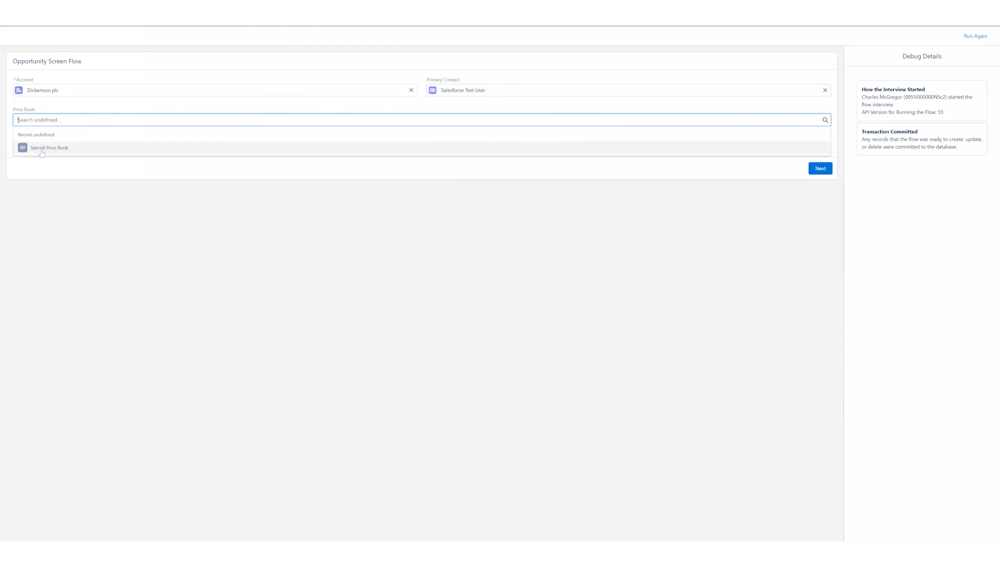
click(46, 150)
- Enable adding Opportunity Products and creating a Quote, and continue to the product selection screen
click(115, 134)
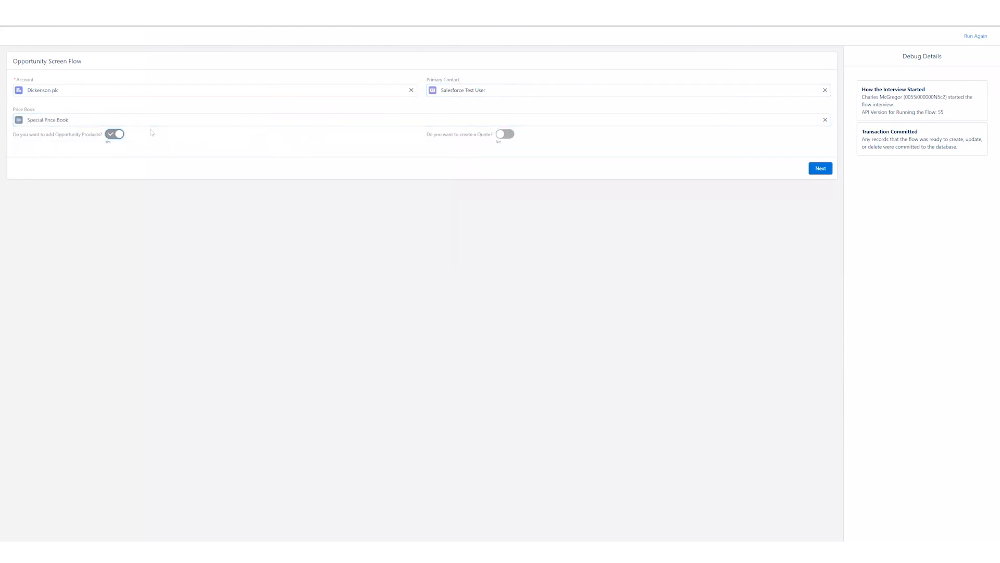
click(505, 134)
click(822, 170)
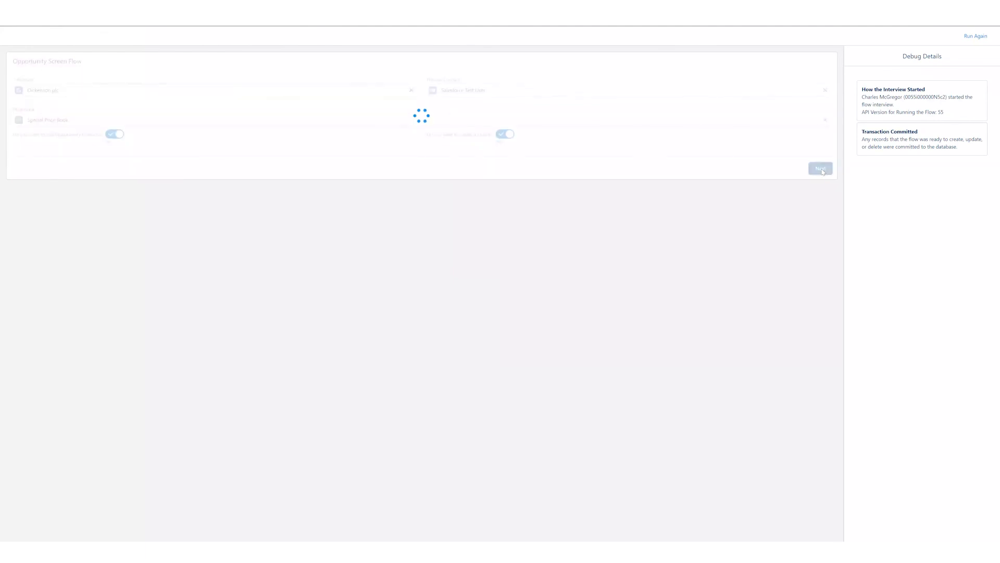
- Examine the debug details for the Opportunity Creation Screen components, the Get Account and Get Contact lookups, and Create Opp
scroll(900, 240, up, 8)
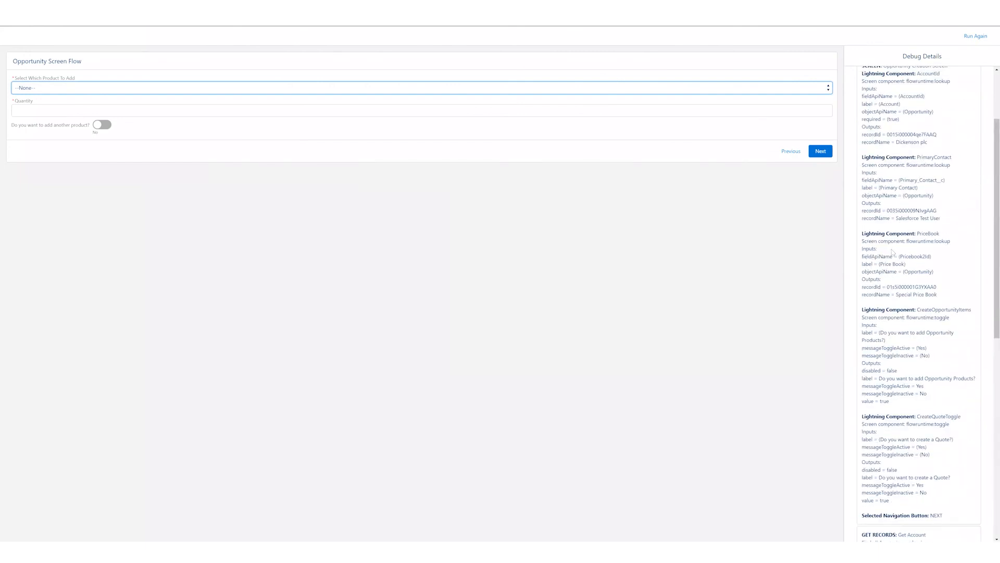
scroll(885, 240, up, 2)
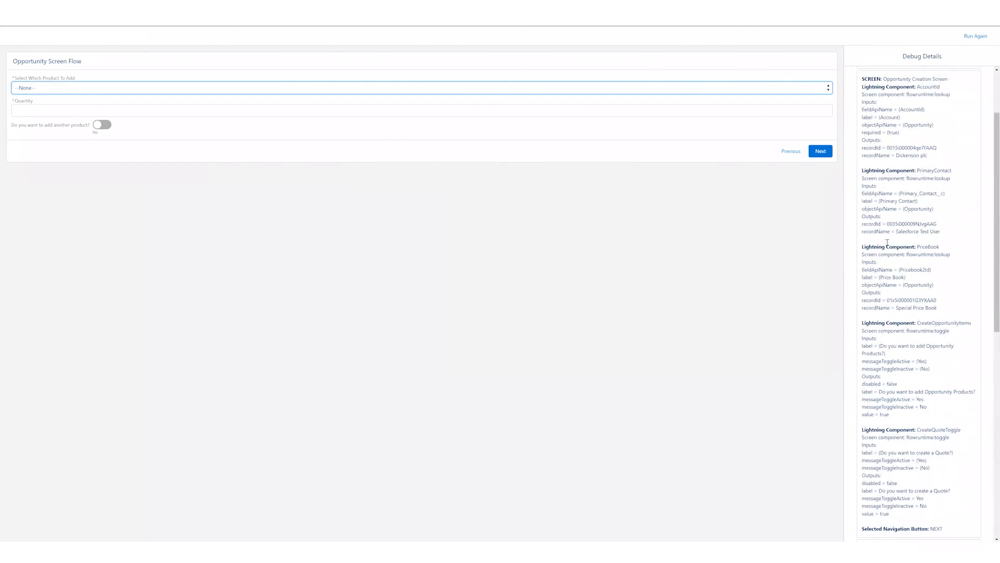
drag(862, 166, 904, 198)
click(904, 223)
scroll(901, 236, down, 1)
click(904, 198)
scroll(899, 206, down, 4)
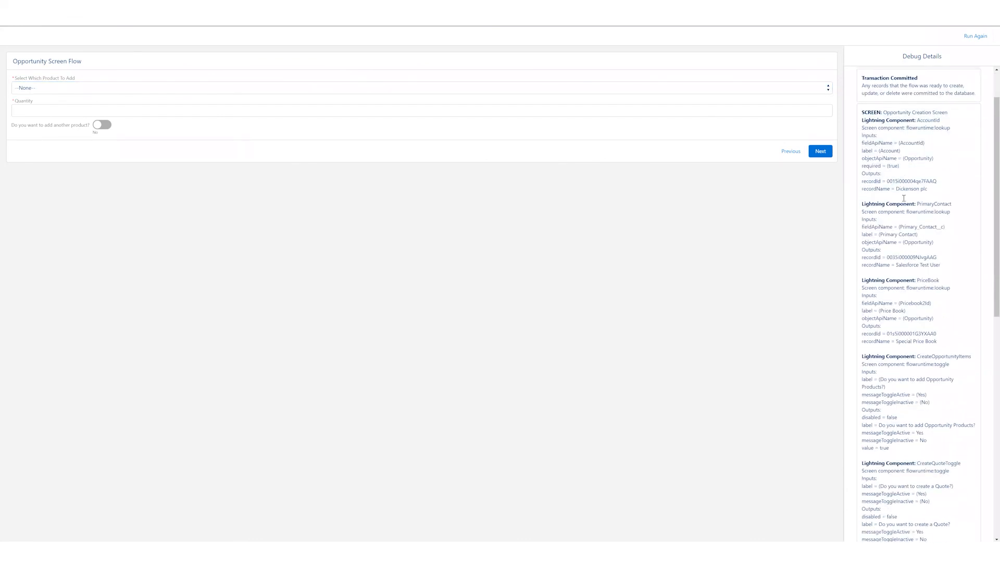
scroll(880, 383, down, 1)
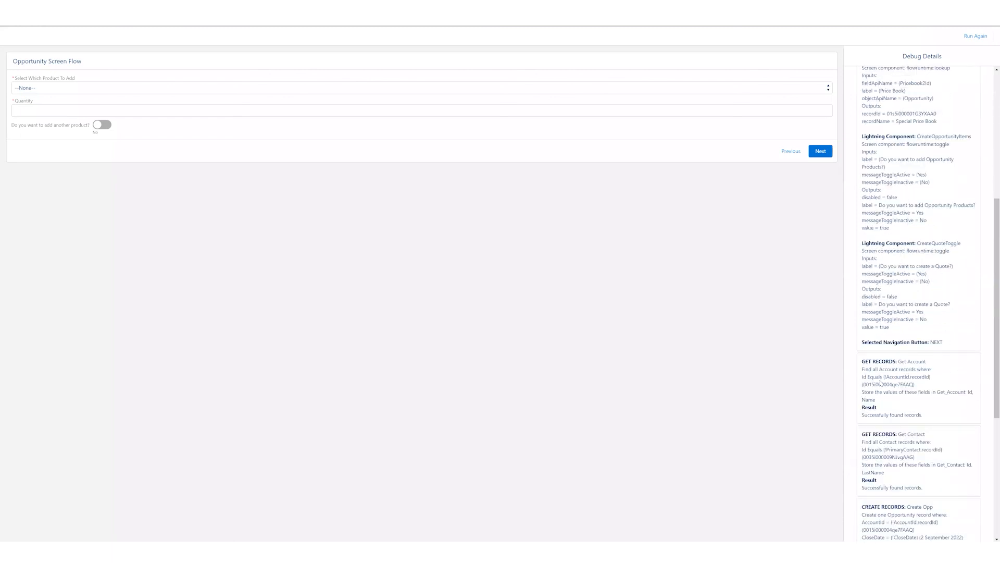
- Examine the debug details from Get Account through Create Opp, the Opportunity Items decision and the GetPriceBookEntries lookup
scroll(898, 361, down, 1)
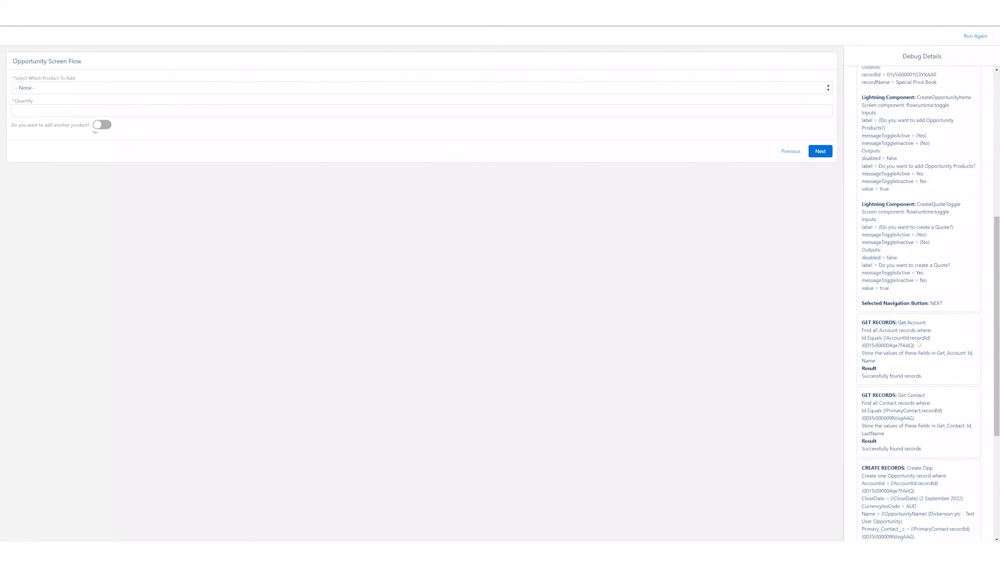
scroll(911, 323, down, 1)
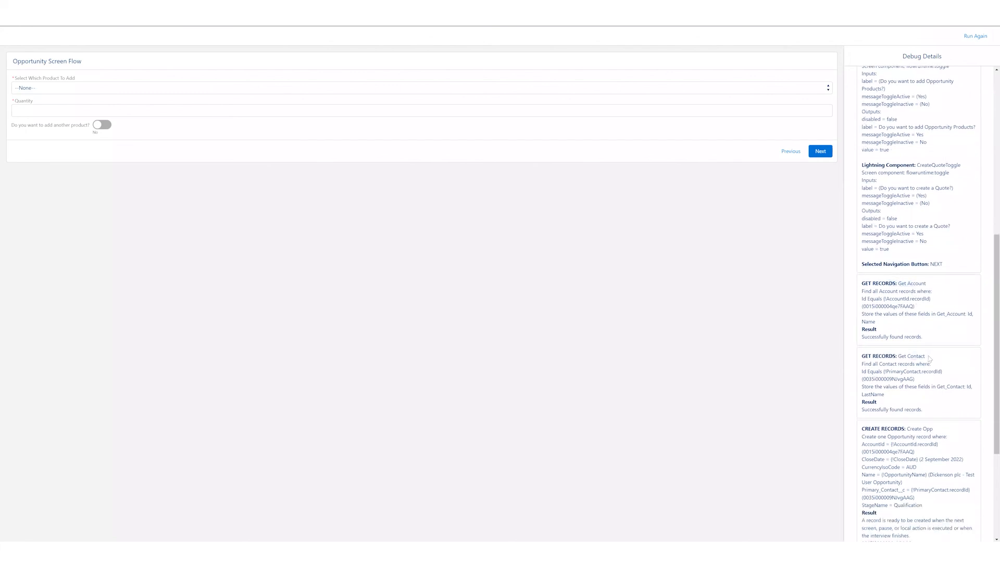
scroll(919, 360, down, 1)
scroll(919, 359, down, 4)
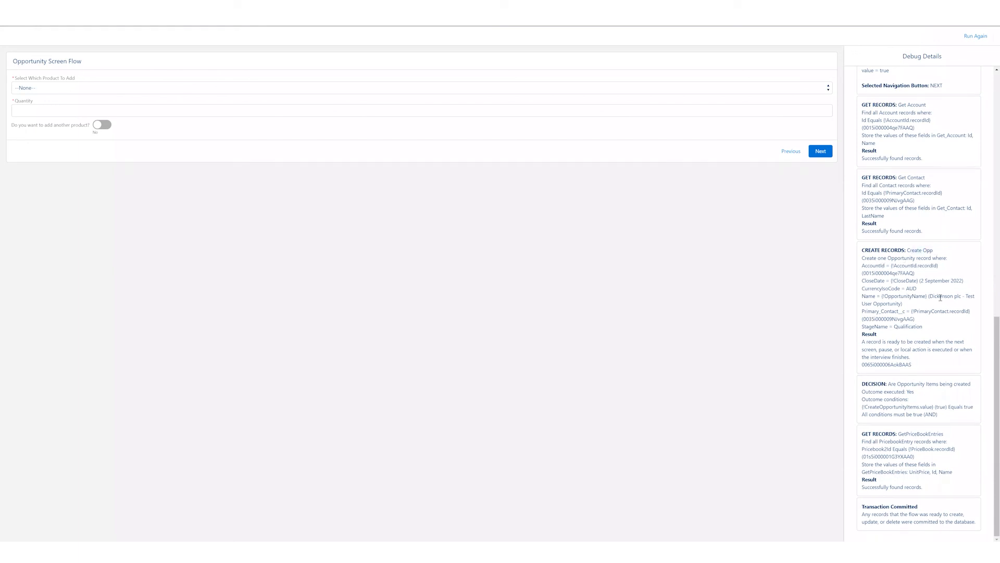
drag(889, 383, 904, 384)
click(904, 384)
drag(898, 434, 949, 439)
click(950, 439)
- Add SLA: Platinum with a quantity of 1, enable adding another product, and continue to the next product selection
click(50, 87)
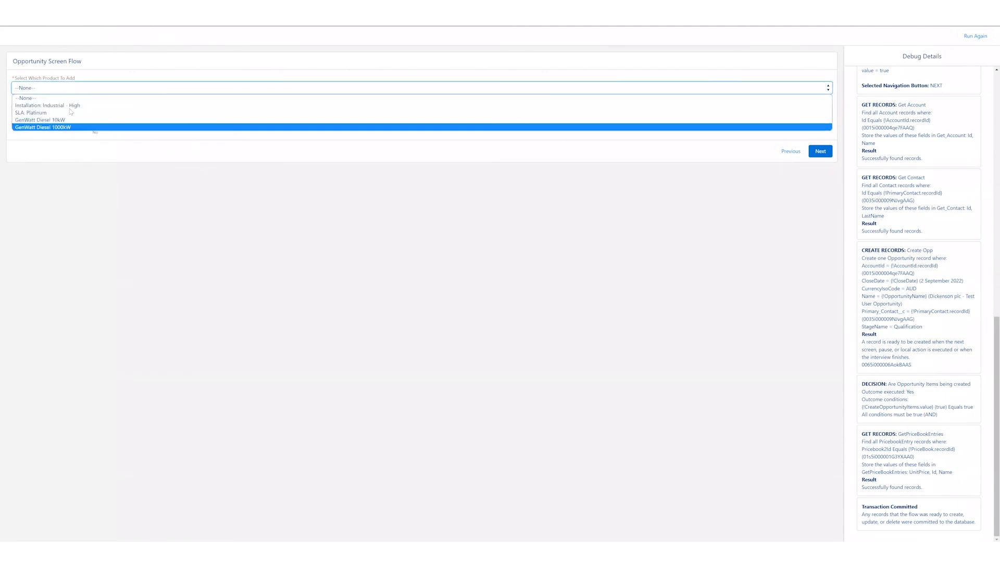
click(69, 113)
click(64, 107)
click(102, 124)
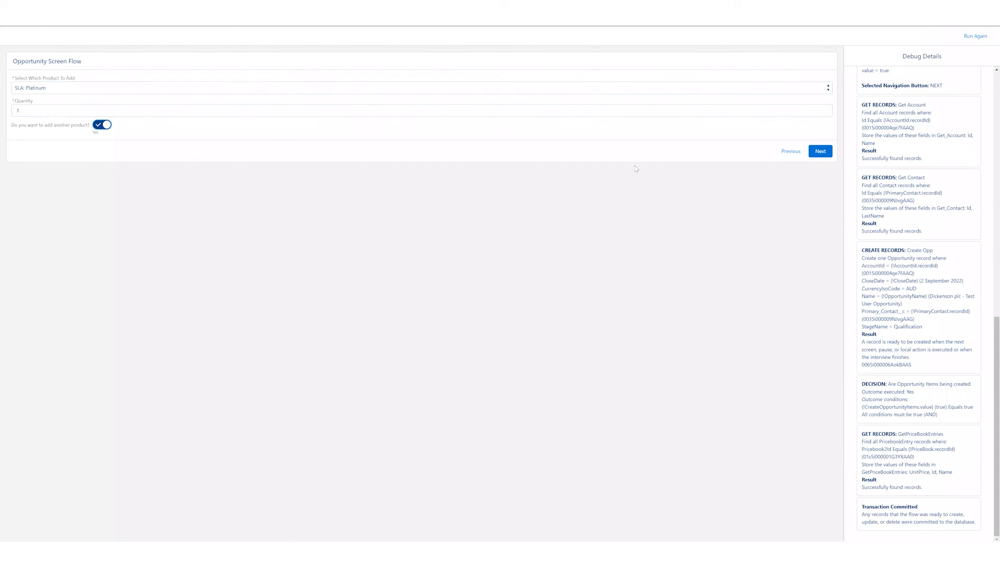
click(819, 151)
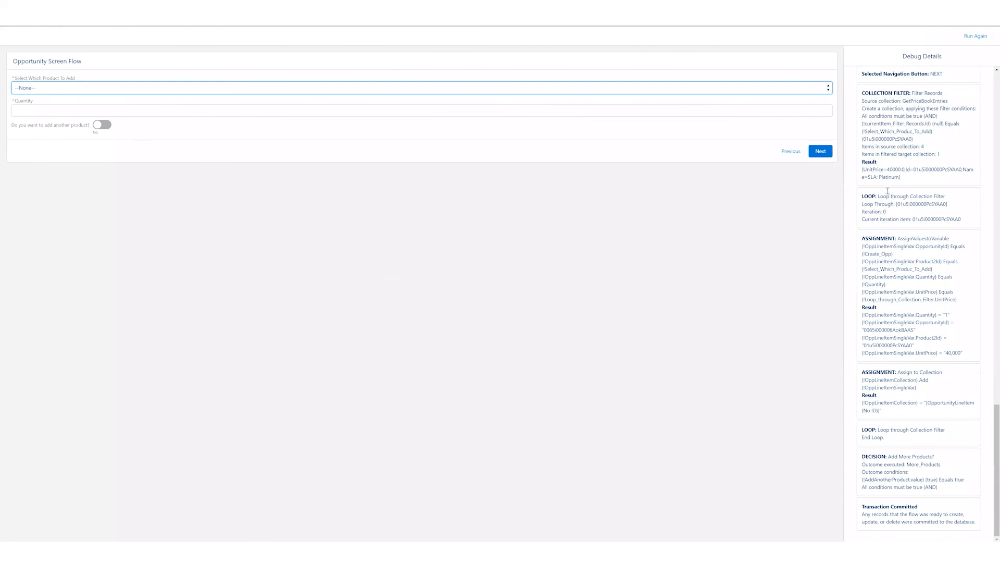
- Examine the debug details for the AssignValuestoVariable results and the Add More Products? decision
drag(892, 315, 940, 337)
click(940, 337)
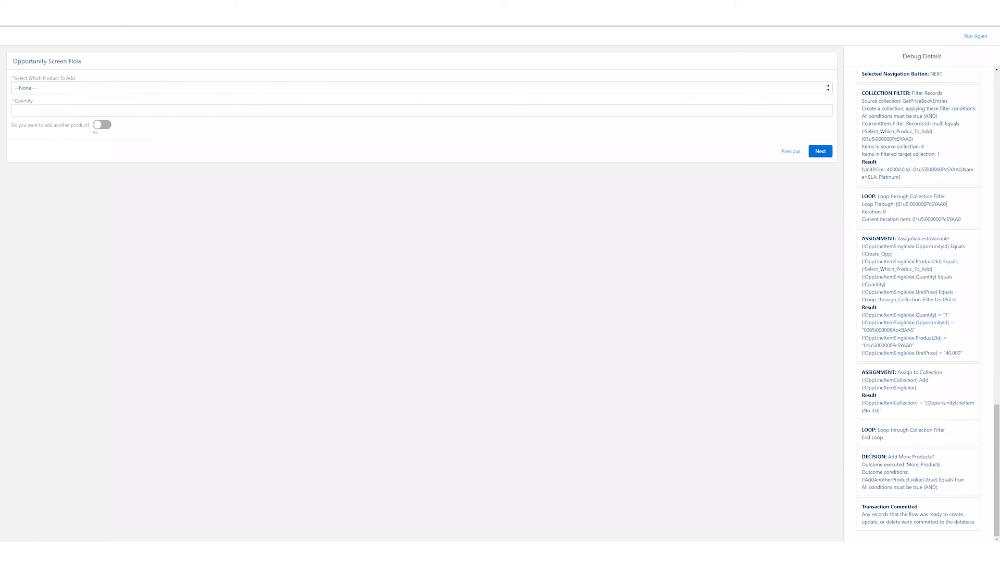
drag(880, 457, 911, 483)
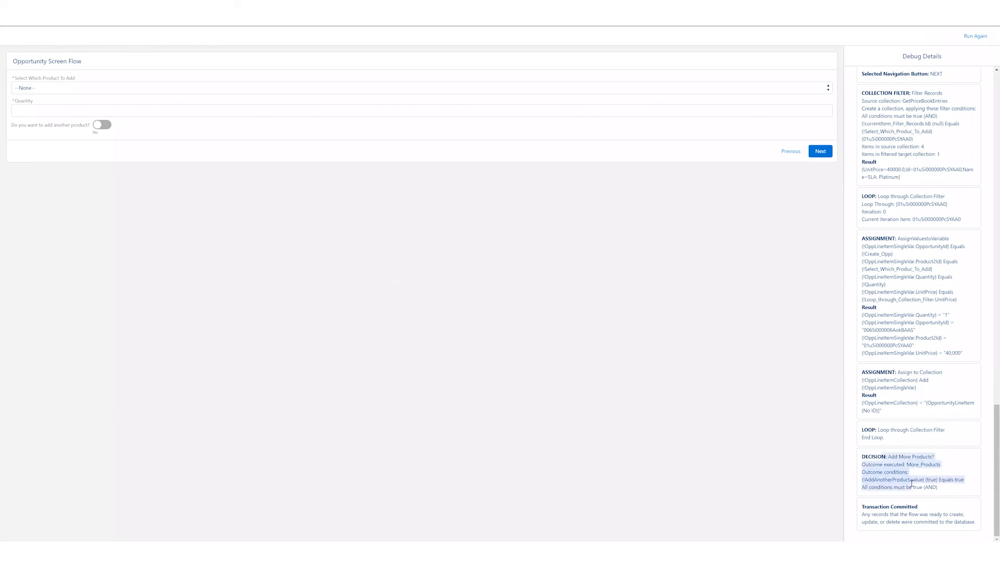
click(159, 284)
- Add GenWatt Diesel 10kW with a quantity of 2 as the last product, and continue the flow
click(52, 88)
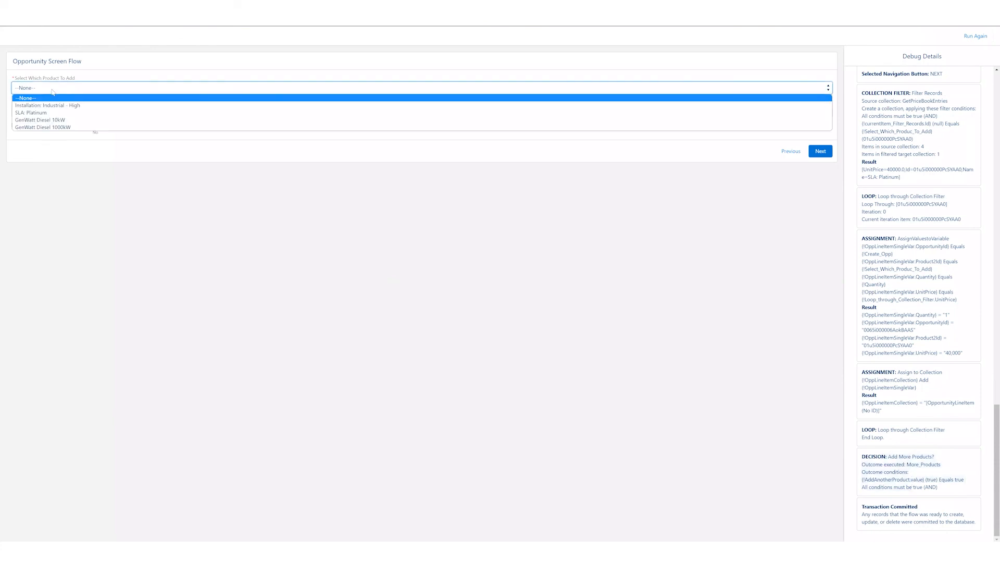
click(56, 119)
click(54, 109)
text(2)
click(108, 206)
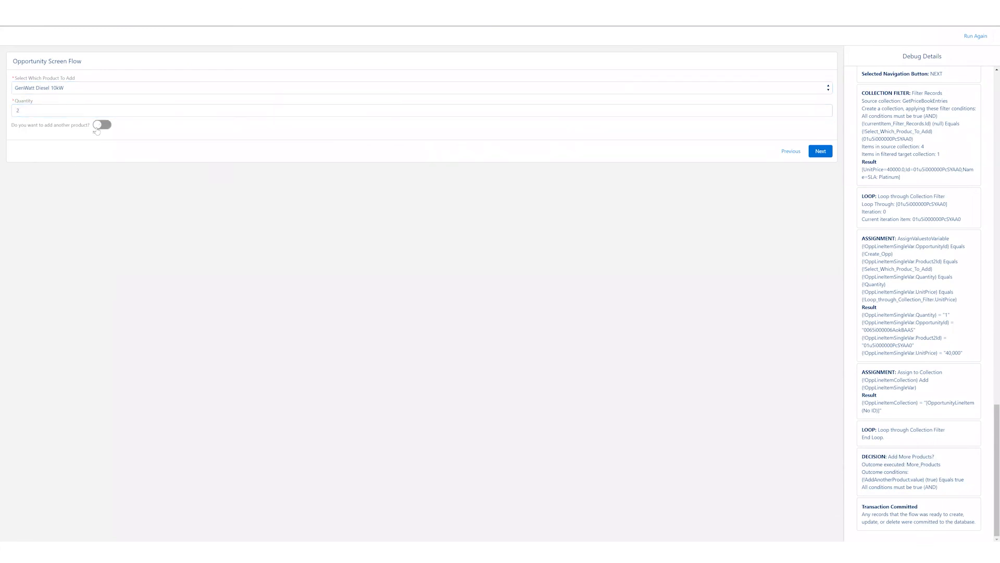
click(819, 156)
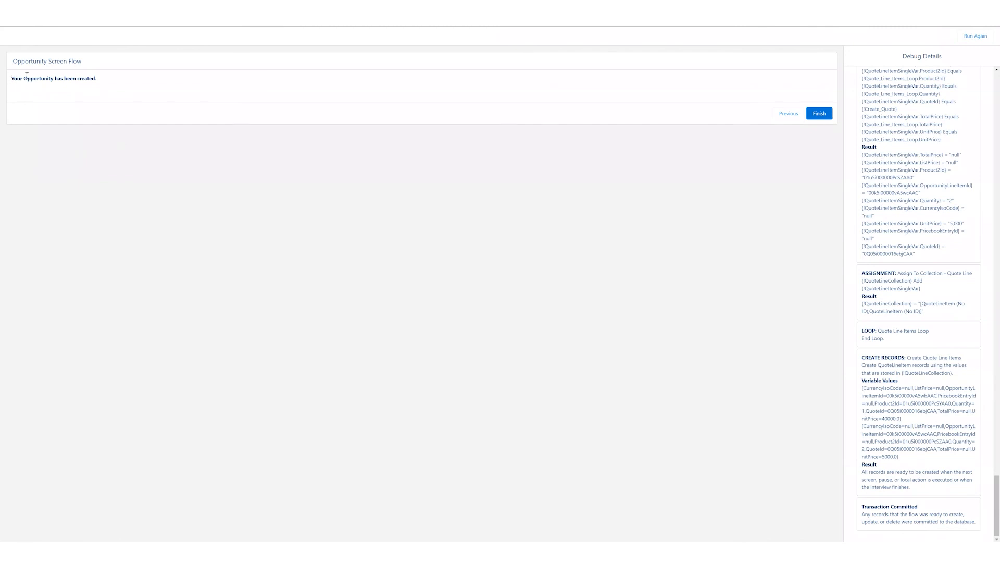
- Review the flow's completion screen and the quote line item assignments and loop iterations in the debug details
drag(12, 78, 97, 78)
click(176, 158)
scroll(886, 208, up, 4)
scroll(904, 288, up, 2)
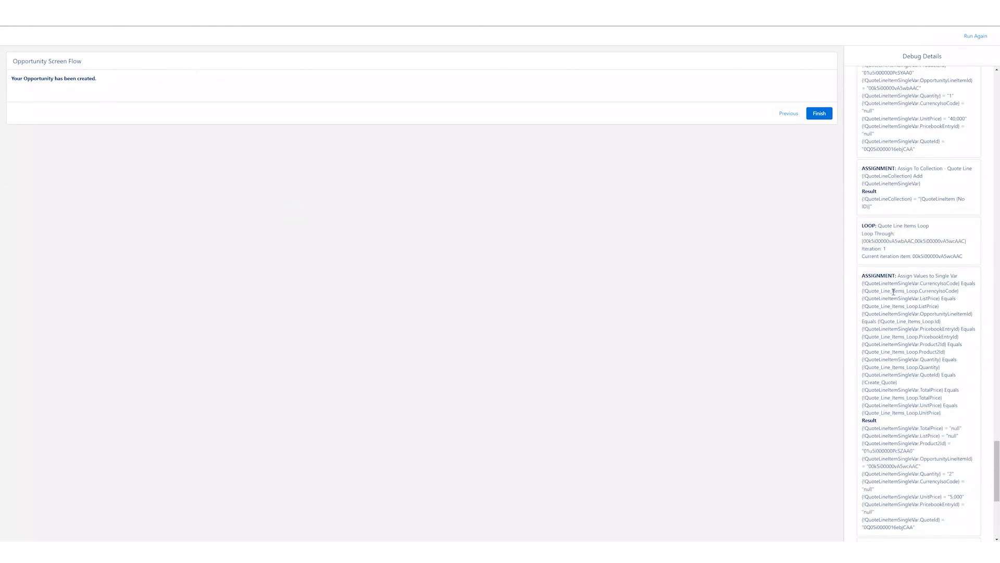
drag(888, 283, 944, 372)
click(940, 319)
scroll(940, 318, up, 2)
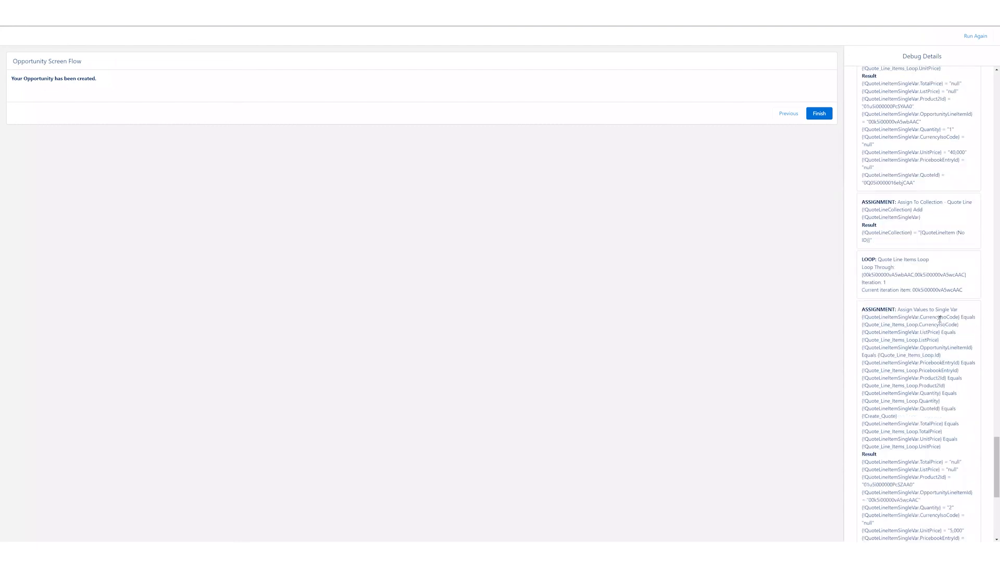
scroll(957, 284, up, 3)
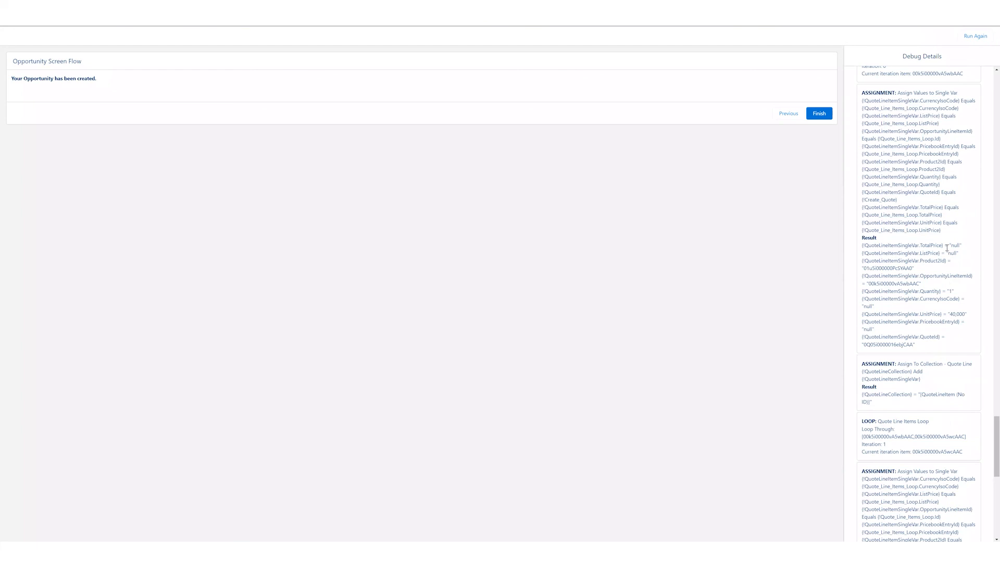
drag(862, 252, 960, 259)
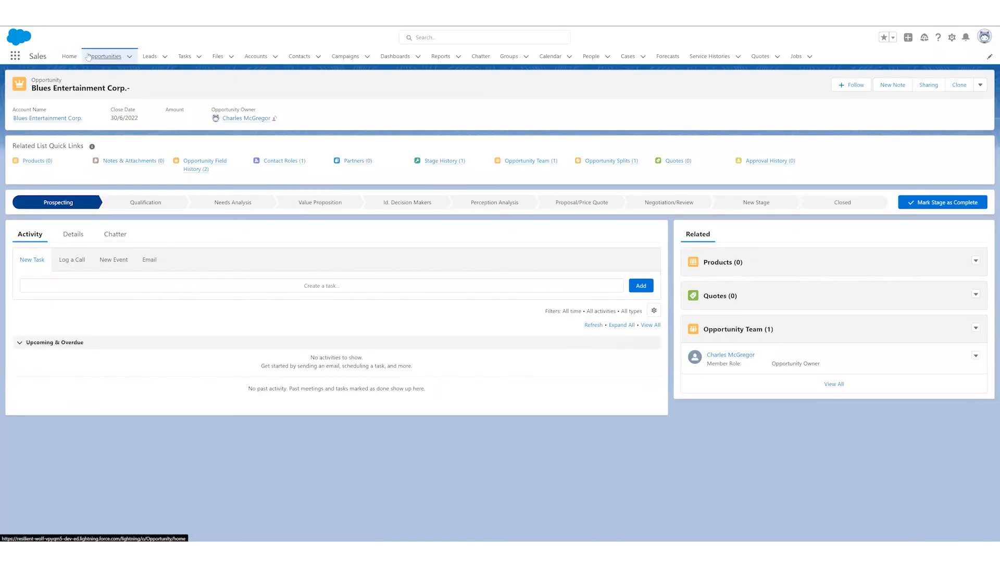
- Open the Dickenson plc - Test User Opportunity record in Sales, check its quote's line items, and return to the opportunity
click(89, 56)
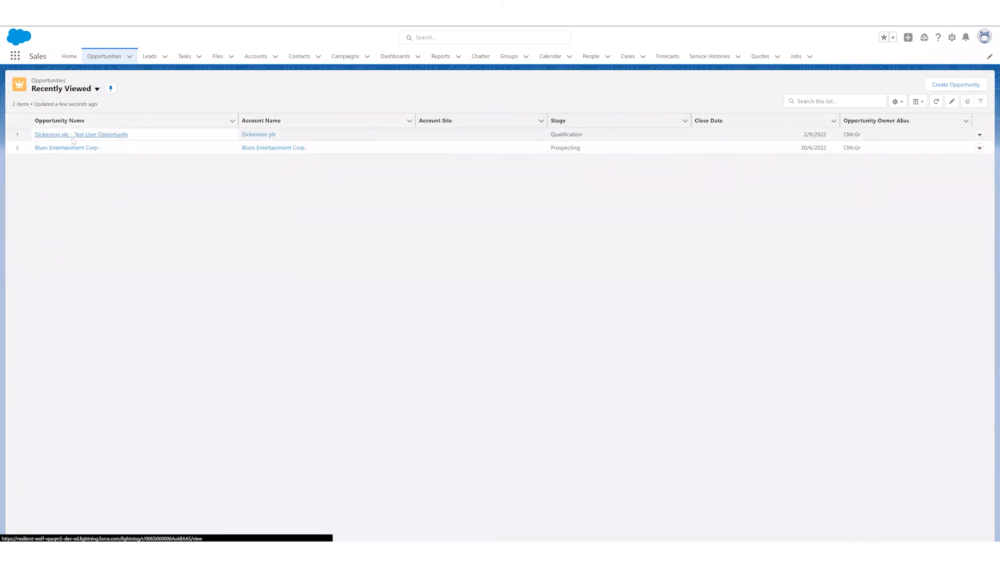
click(73, 139)
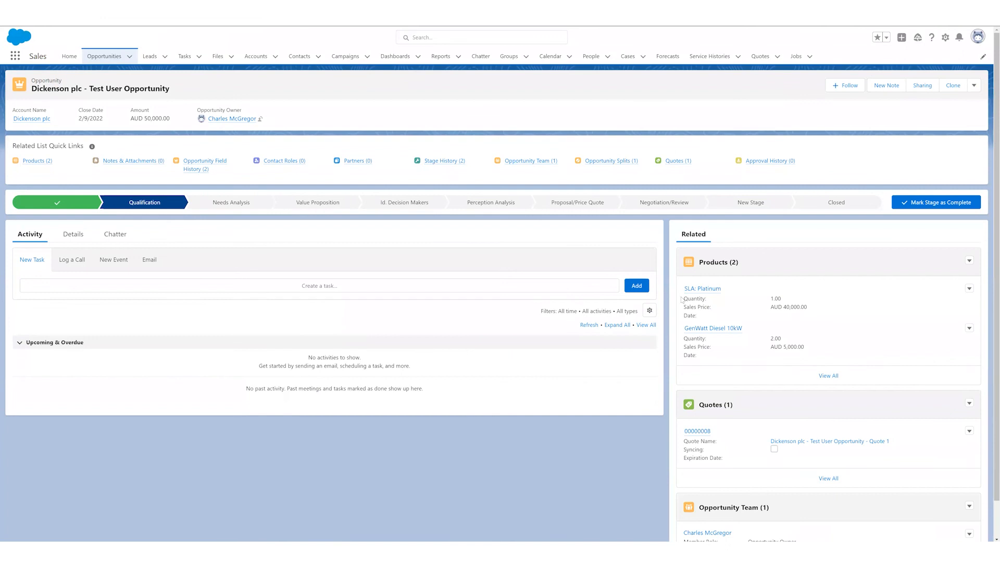
click(697, 431)
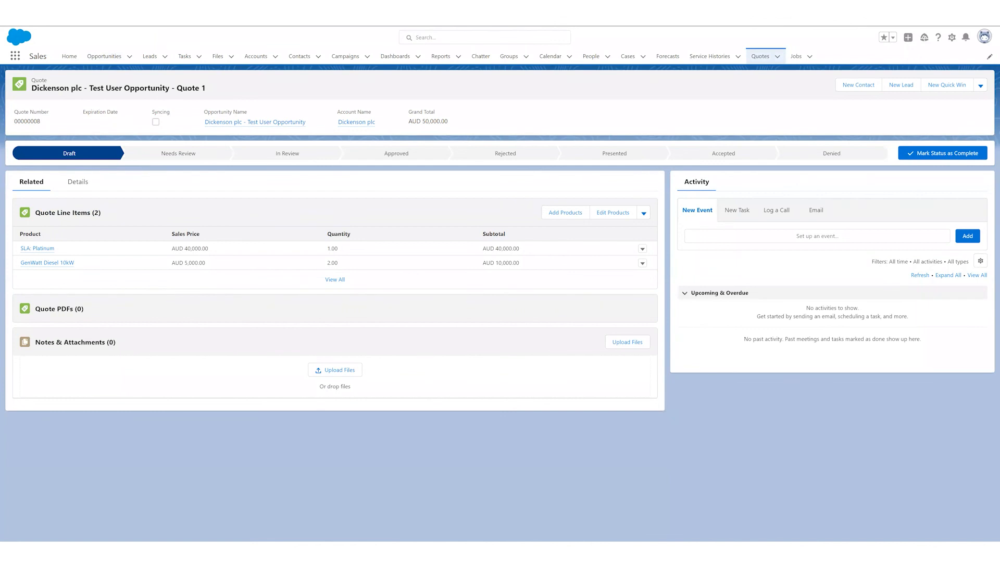
key(alt+Left)
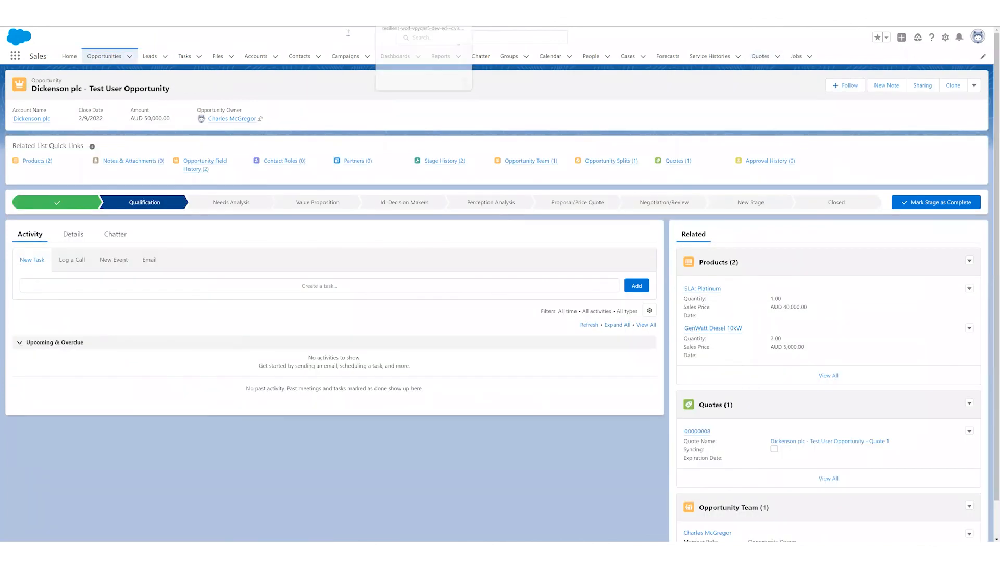
- Return to the Opportunities list in Sales and launch the screen flow for creating an opportunity
click(406, 6)
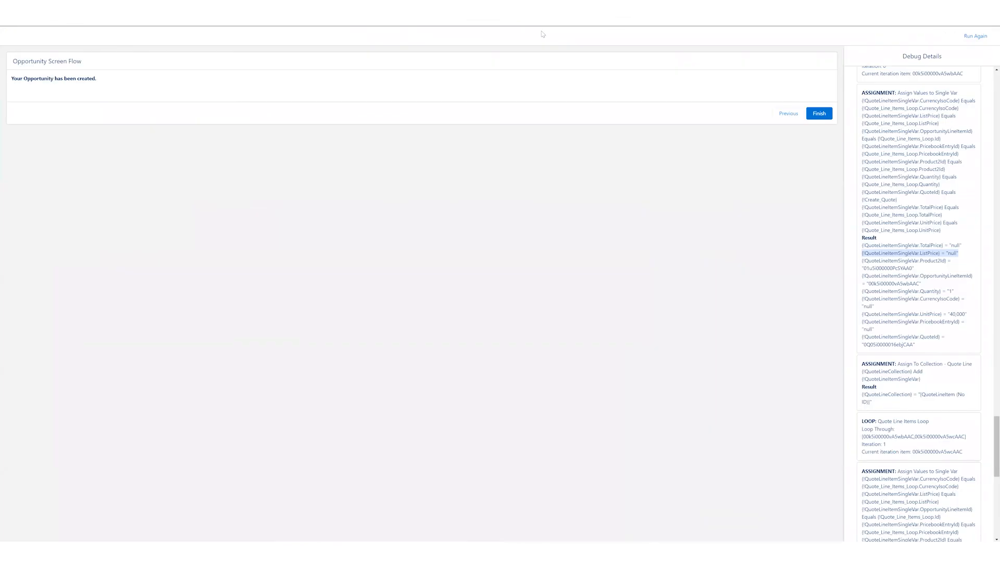
click(544, 8)
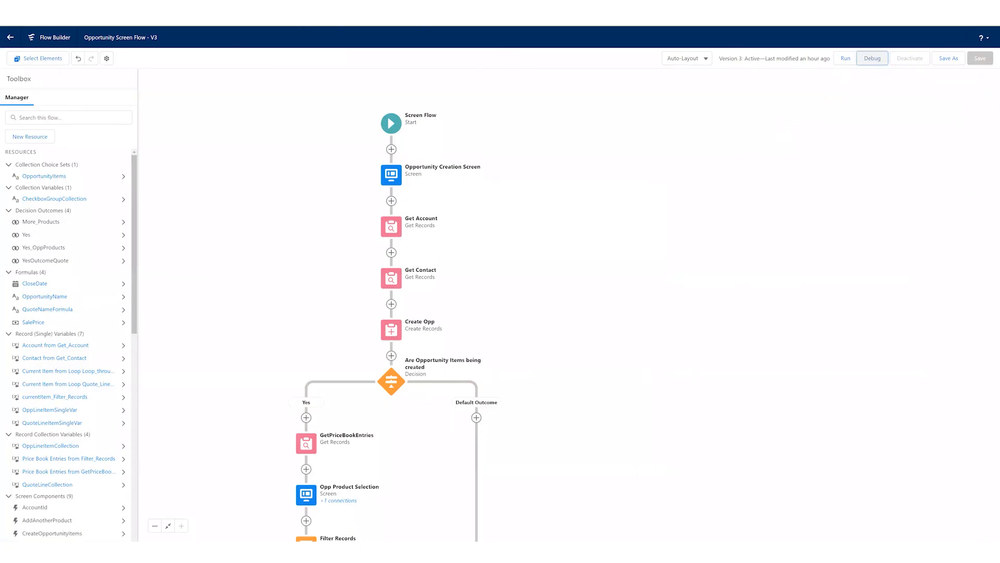
click(141, 7)
click(104, 56)
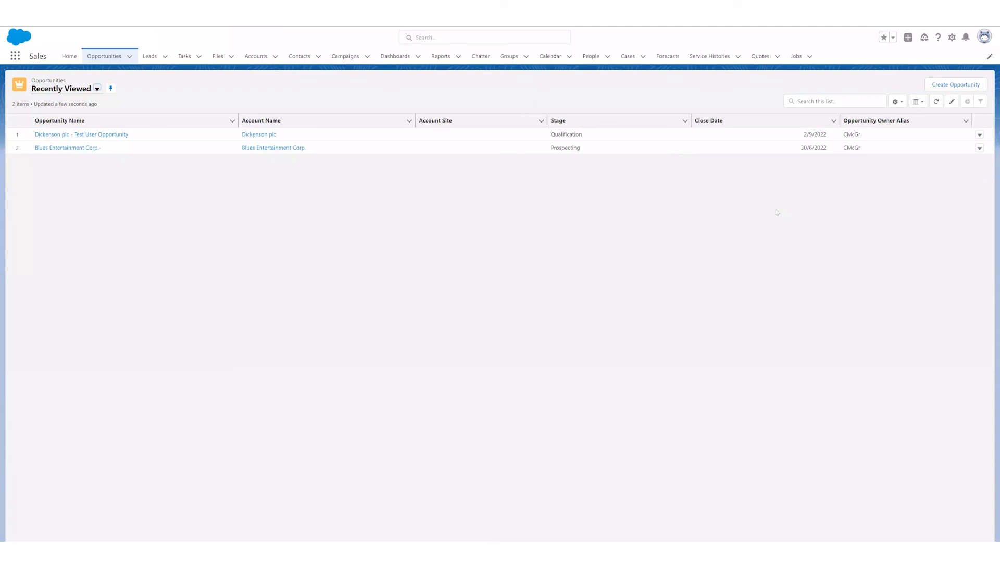
click(972, 86)
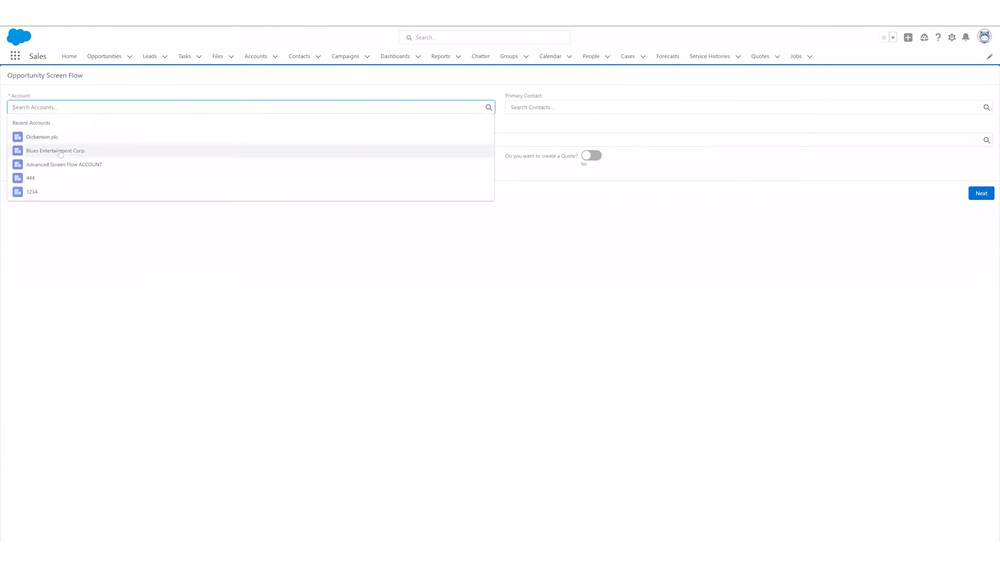
- Choose Blues Entertainment Corp. as the account, the second recent contact as primary contact, and Special Price Book as the price book
click(60, 150)
click(511, 106)
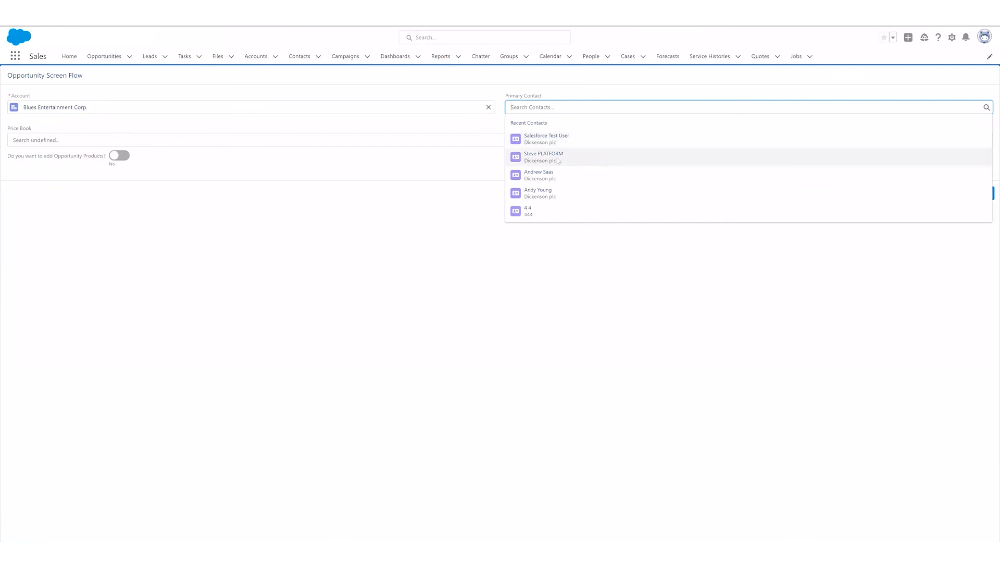
click(558, 160)
click(83, 142)
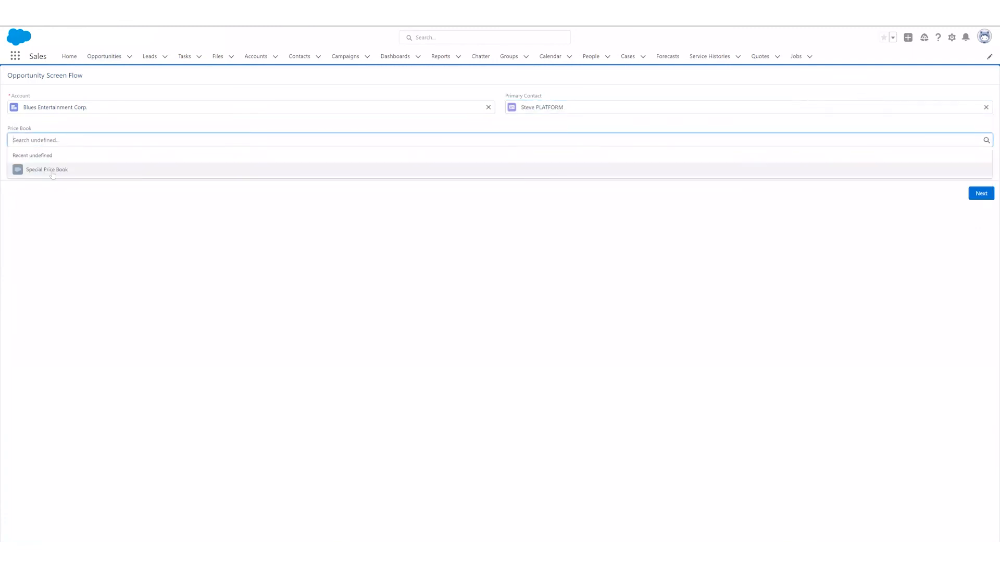
click(55, 171)
- Enable adding Opportunity Products and creating a Quote, and proceed to choosing products
click(120, 156)
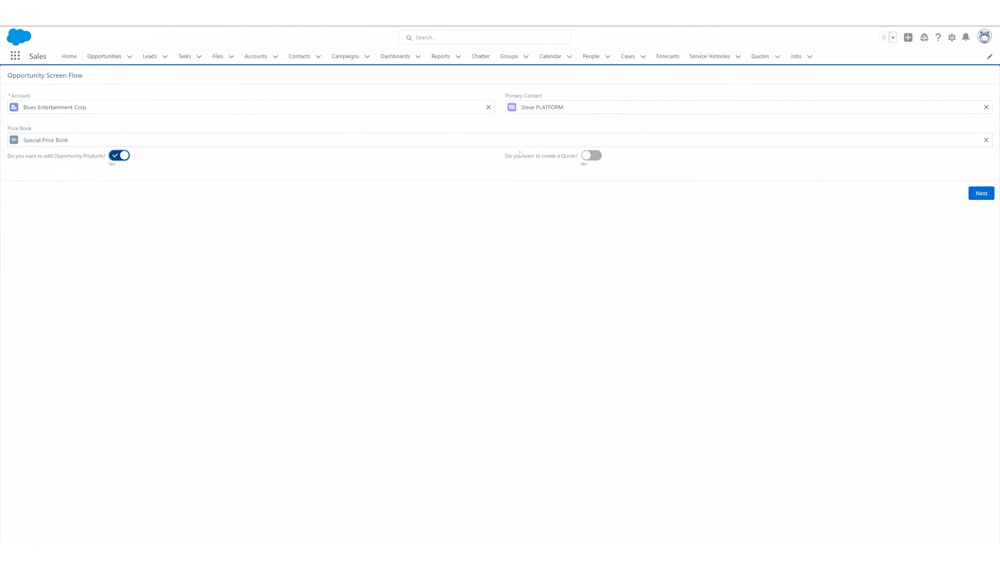
click(585, 157)
click(982, 195)
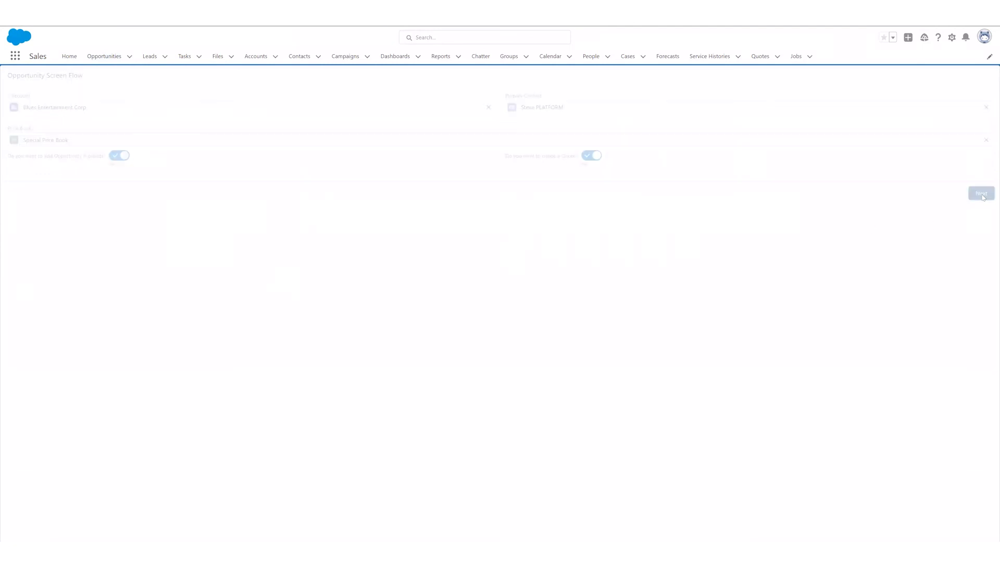
- Add Installation: Industrial - High with a quantity of 1, enable adding another product, and continue
click(55, 105)
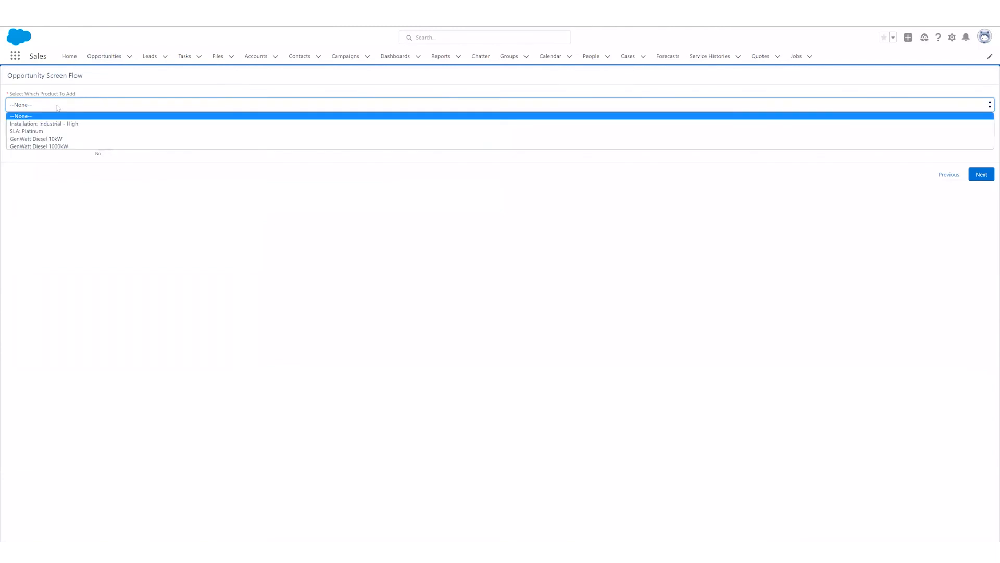
click(56, 123)
click(53, 126)
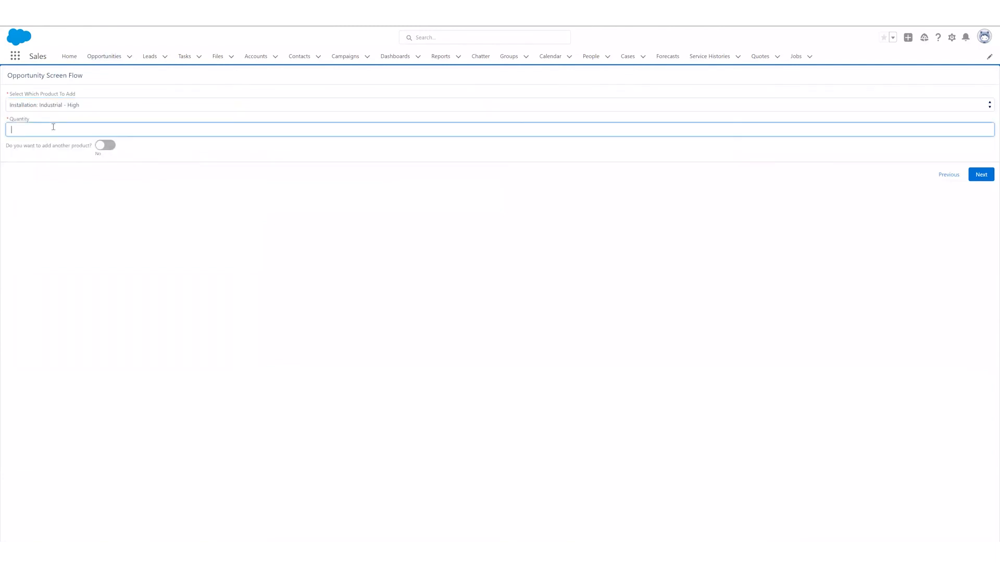
click(105, 145)
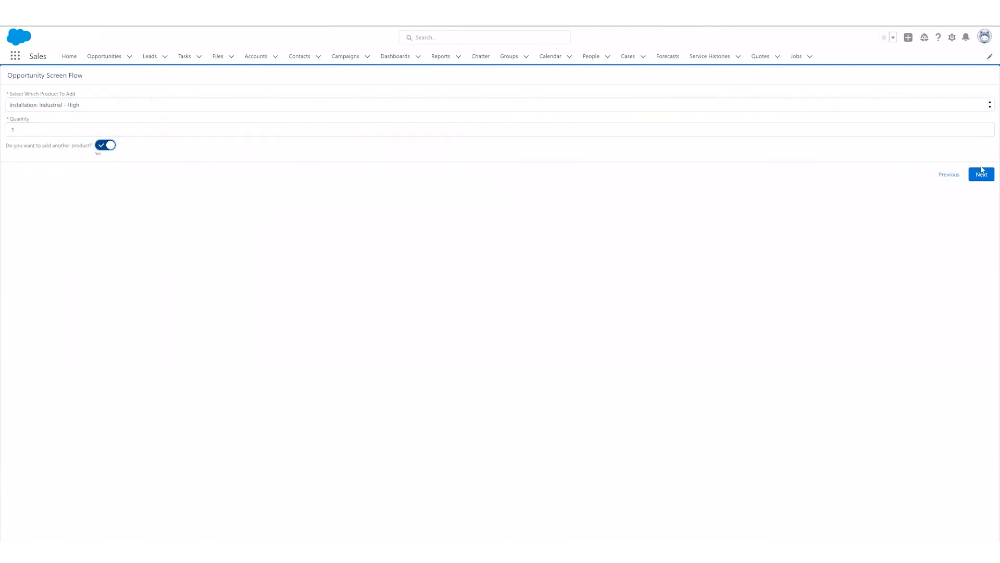
click(982, 174)
- Add 2 SLA: Platinum, 3 GenWatt Diesel 10kW and 4 GenWatt Diesel 1000kW, and finish the flow
click(62, 105)
click(64, 128)
click(64, 128)
text(4)
click(982, 174)
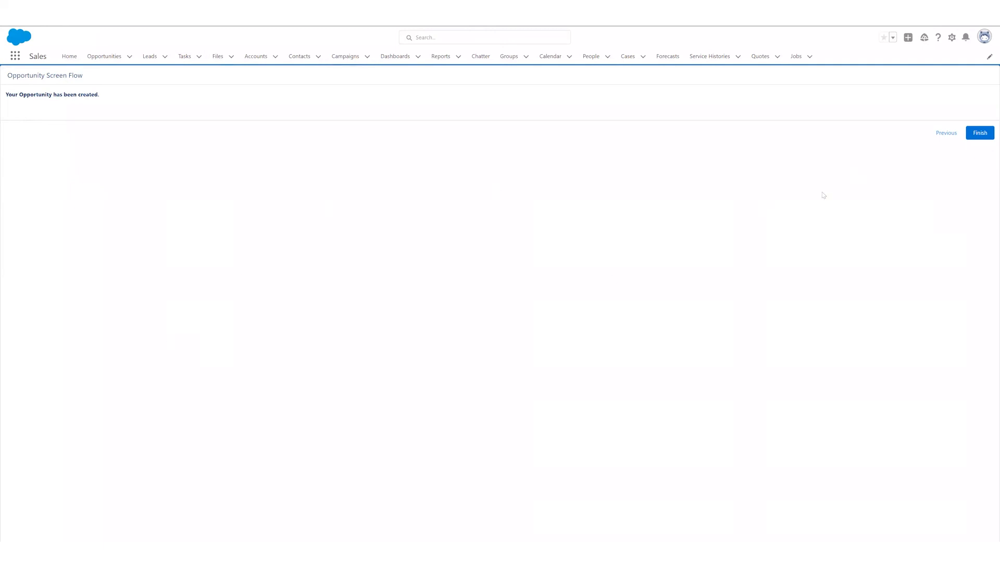
click(974, 134)
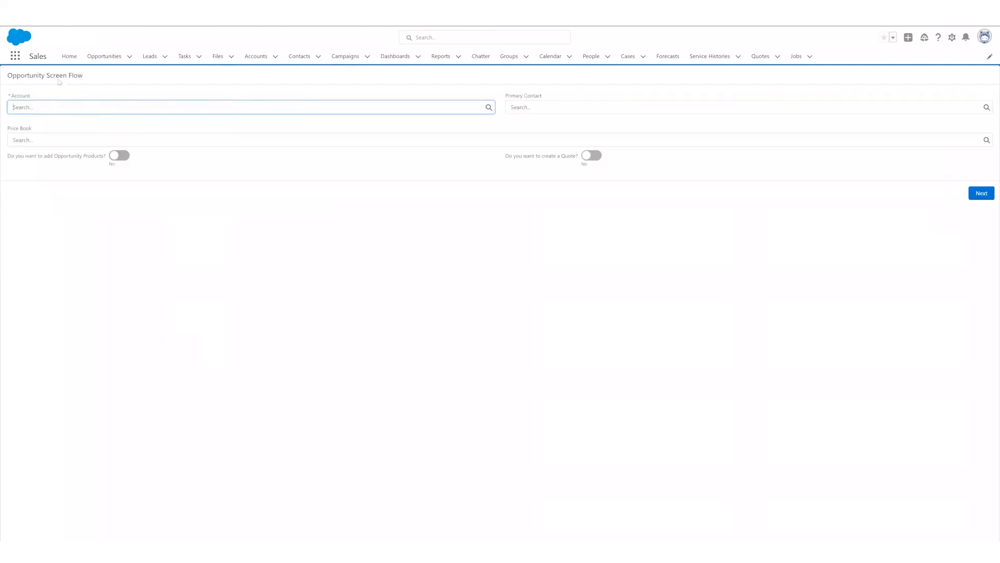
- Open the newly created Blues Entertainment Corp. opportunity and its quote to check the products and line items
click(109, 61)
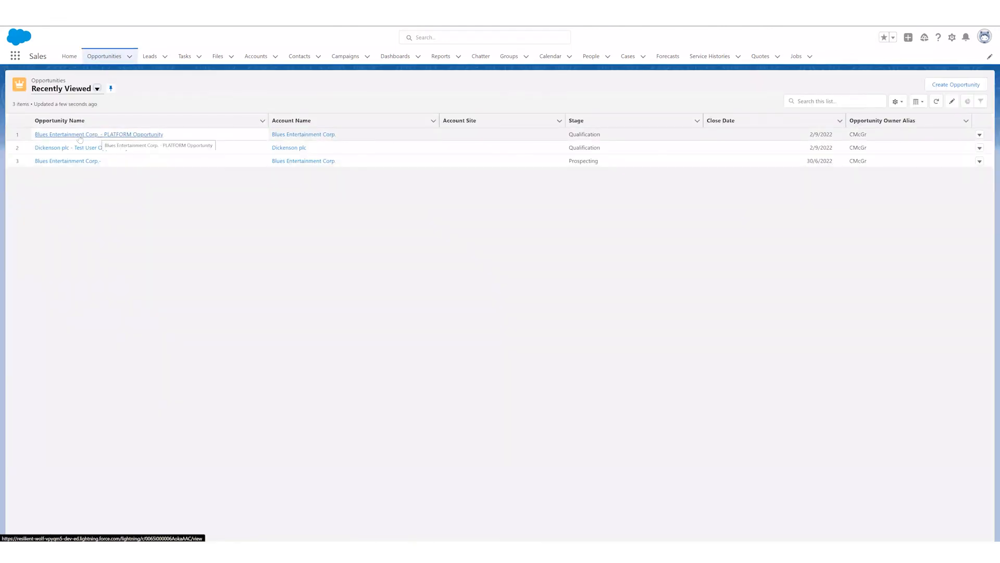
click(79, 137)
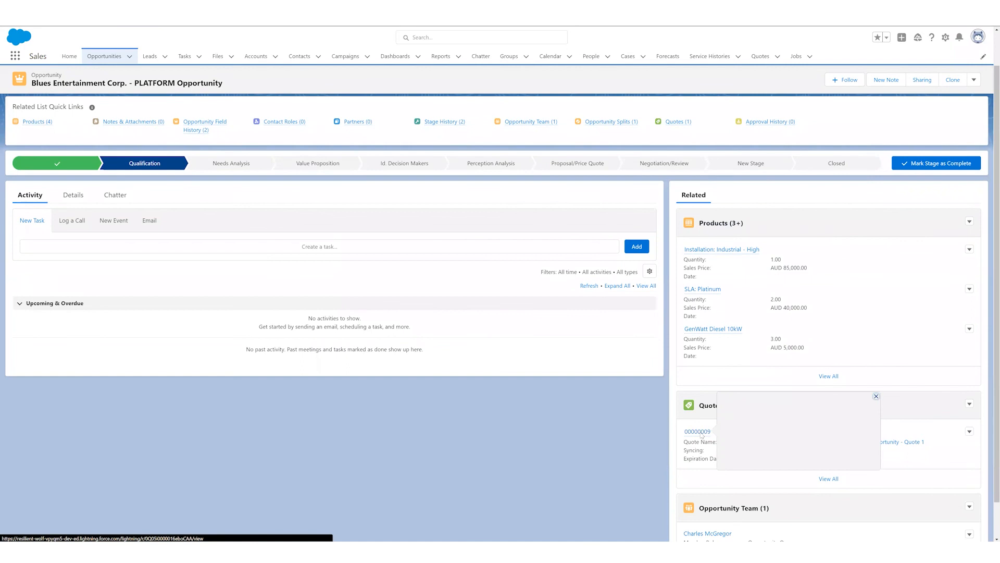
click(700, 436)
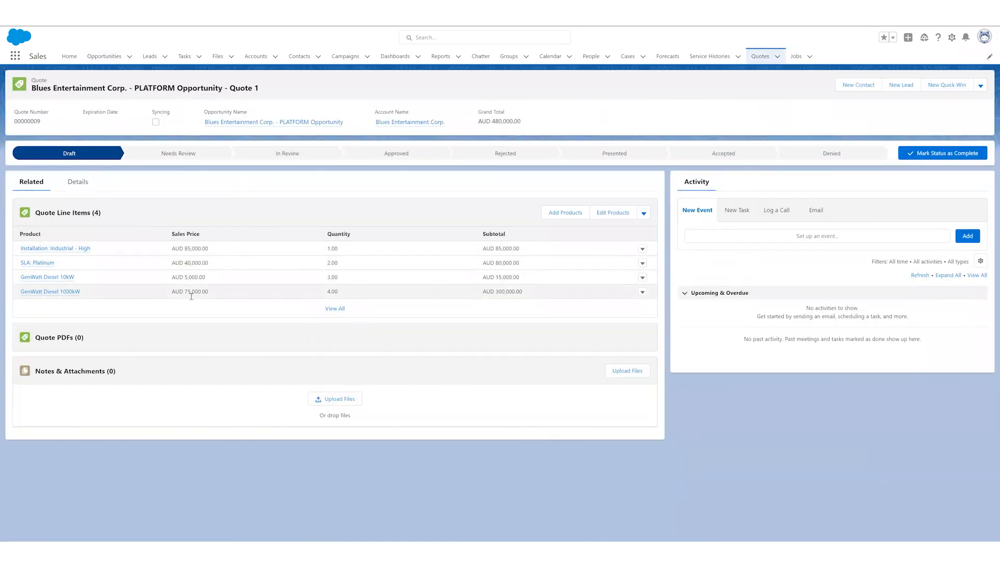
- Leave the quote and open the Create Opportunity screen from the Opportunities list to view it, returning to the list
key(alt+Left)
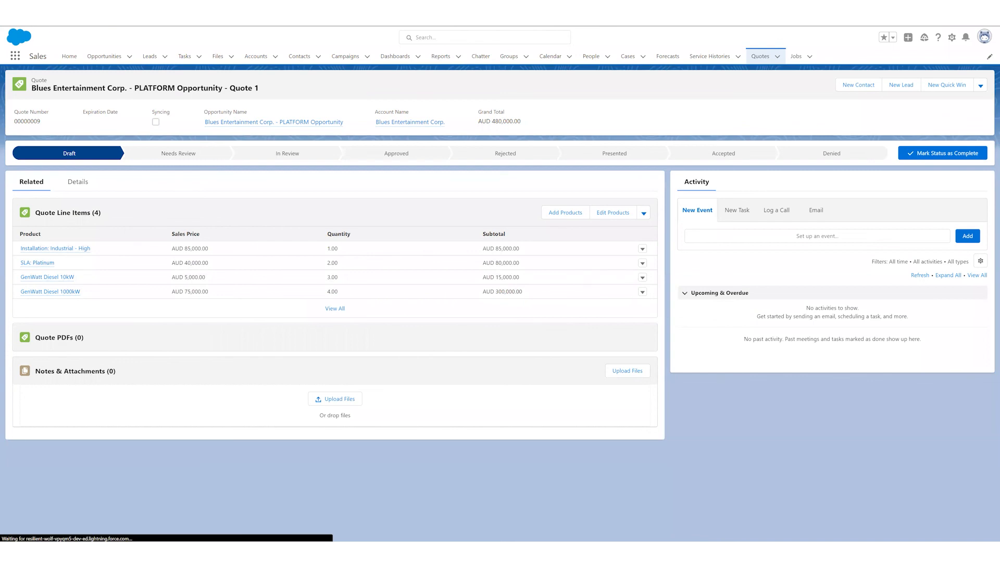
key(alt+Left)
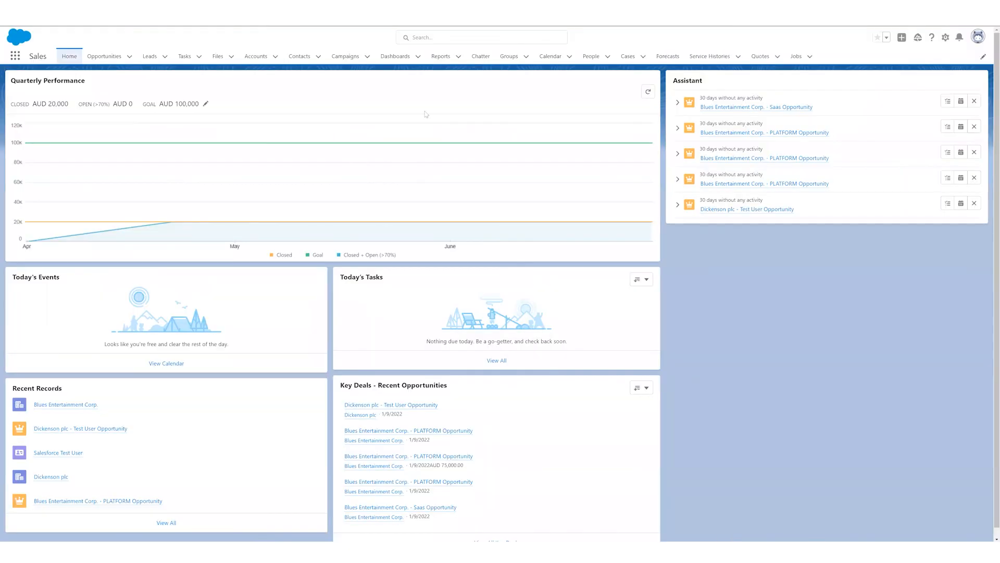
click(115, 57)
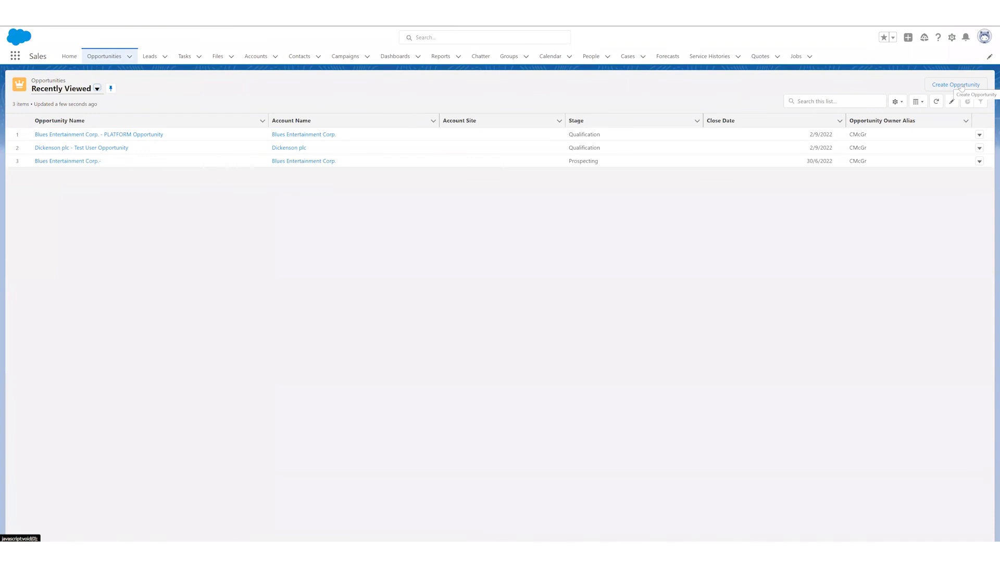
click(961, 85)
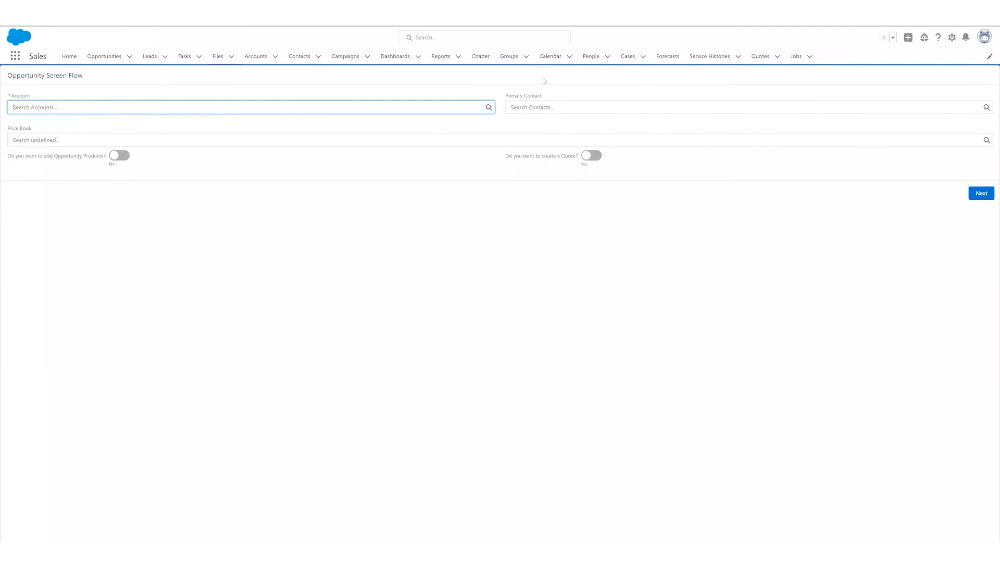
click(107, 56)
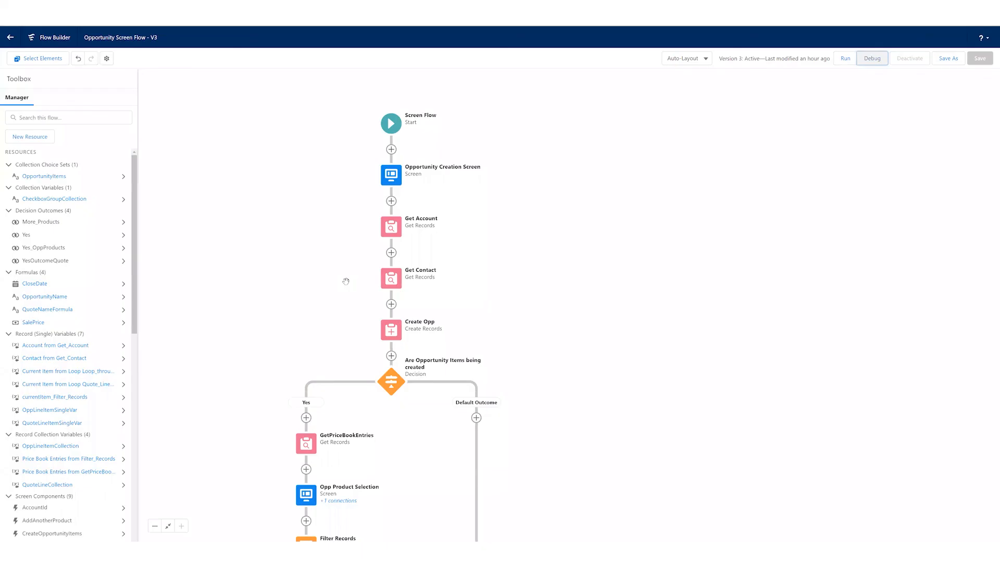
- Switch to Flow Builder and examine the Opportunity Screen Flow from its start down to the Create a Quote? decision
drag(337, 315, 349, 292)
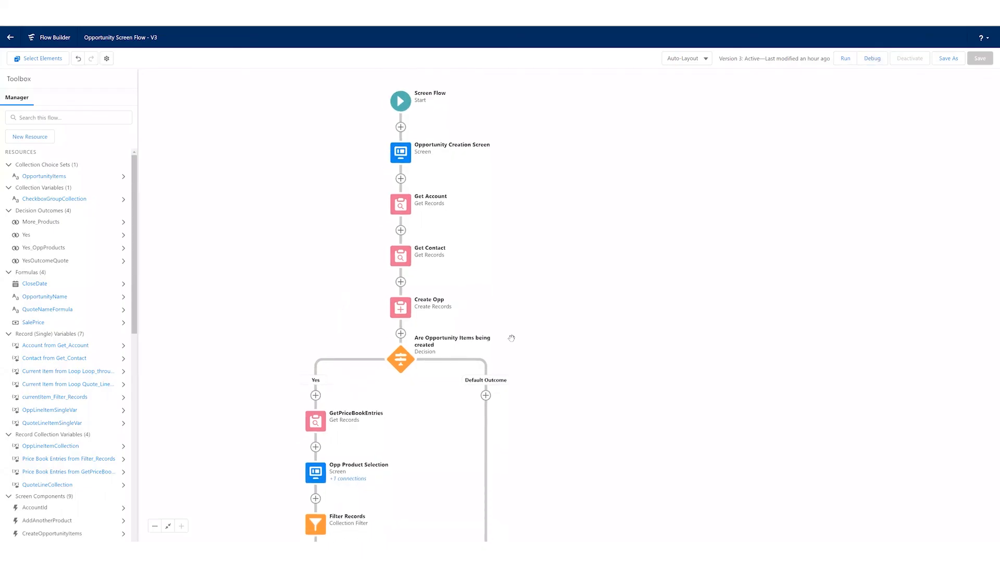
drag(594, 398, 607, 401)
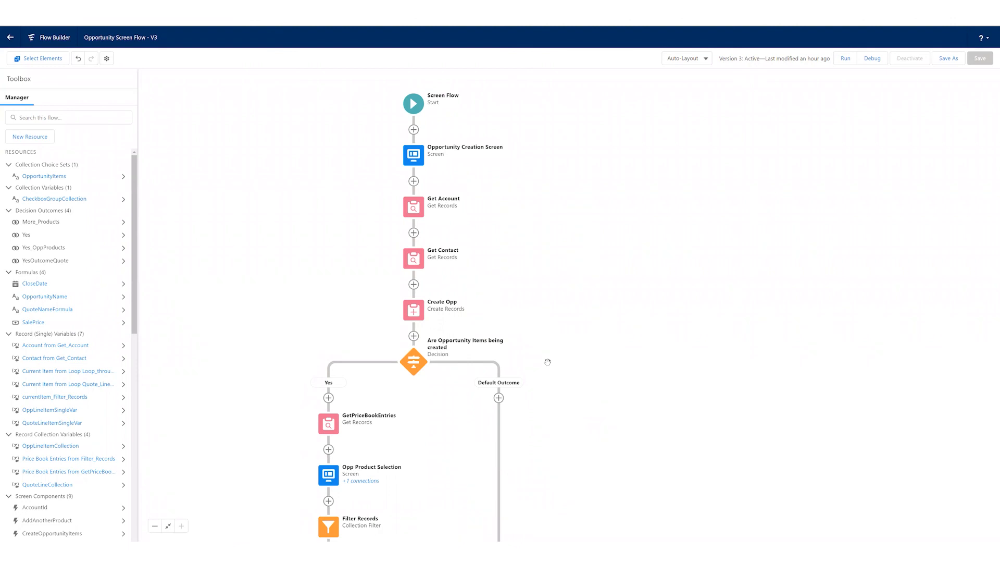
scroll(572, 367, down, 1)
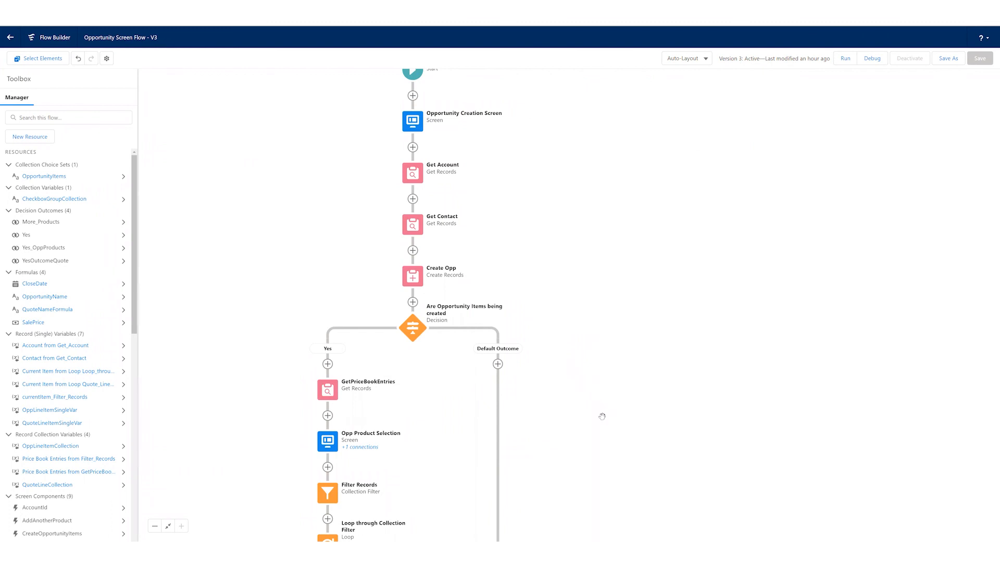
scroll(602, 416, down, 3)
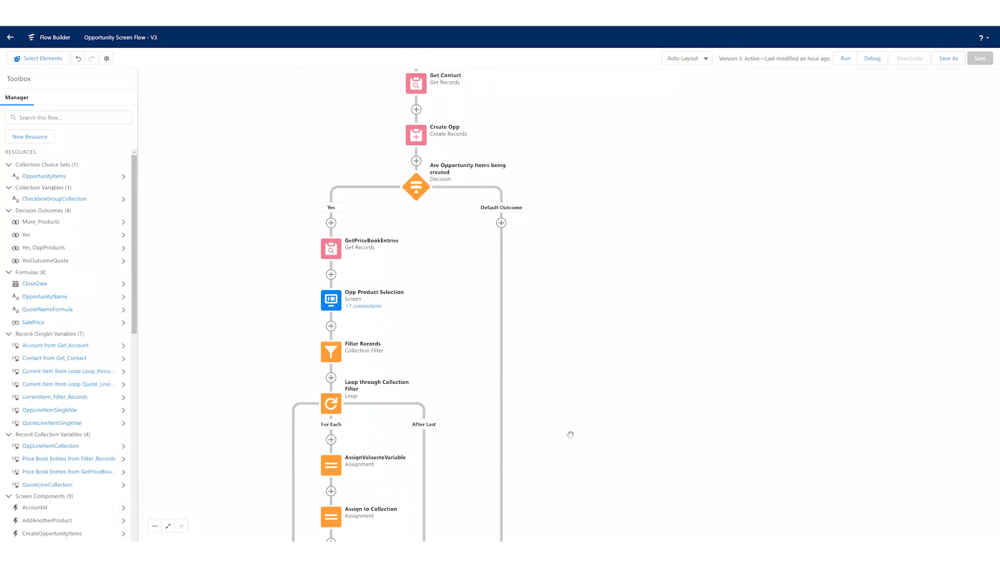
scroll(570, 365, down, 2)
scroll(597, 471, down, 3)
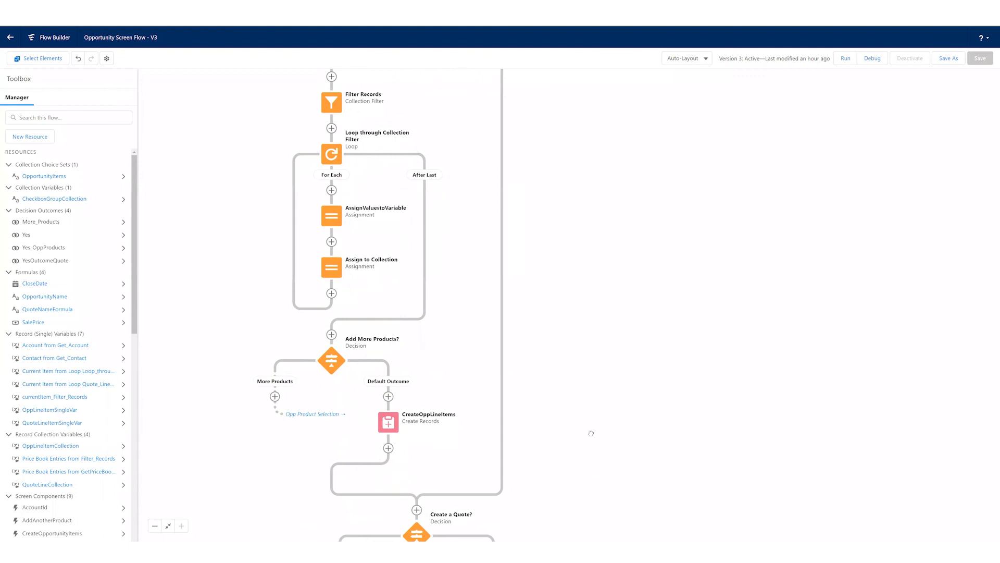
scroll(583, 337, down, 2)
scroll(571, 365, down, 3)
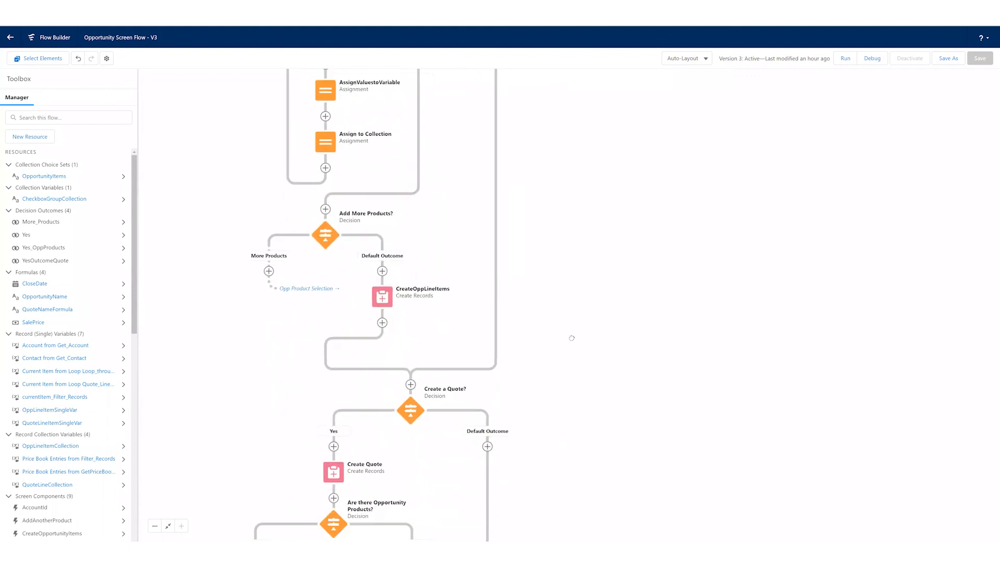